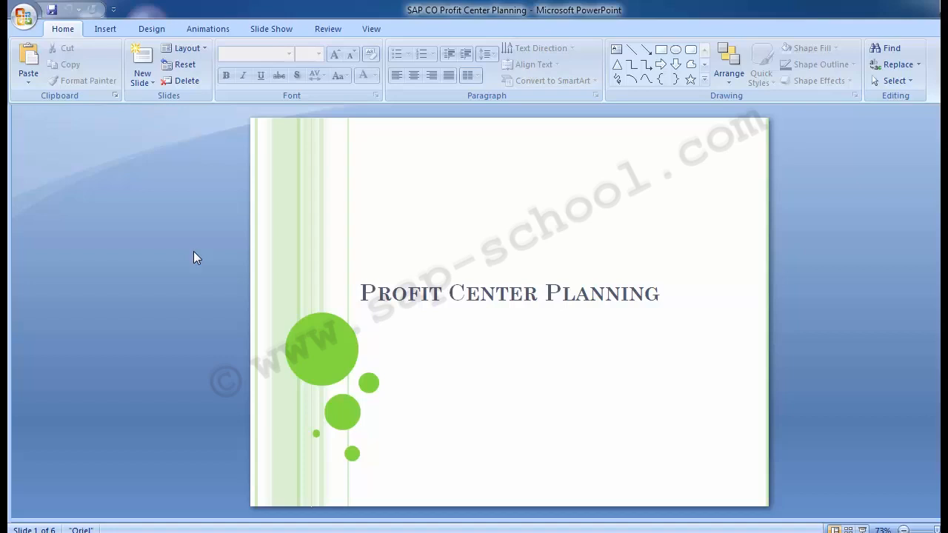
# Advance through the presentation from the title slide to the Configuration Steps slide.
pyautogui.scroll(-1, 195, 257)
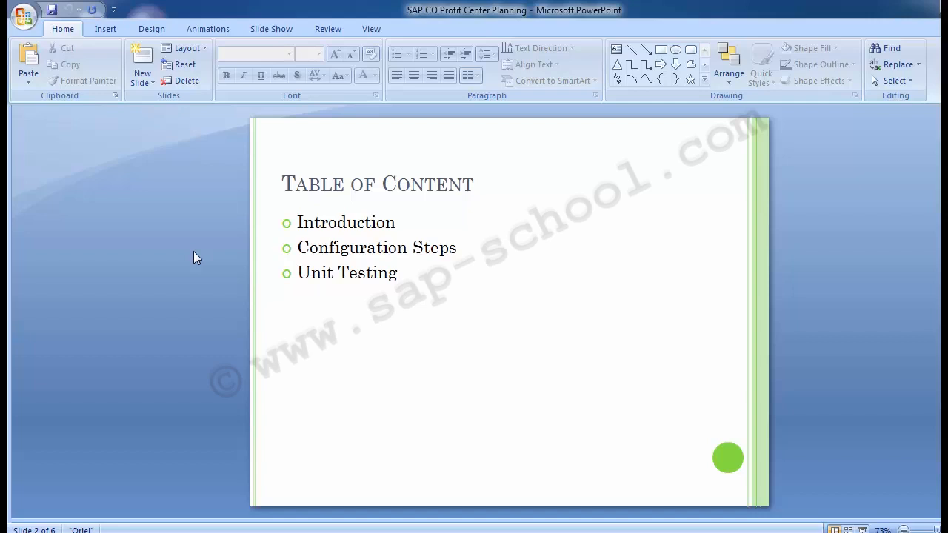
pyautogui.scroll(-1, 193, 252)
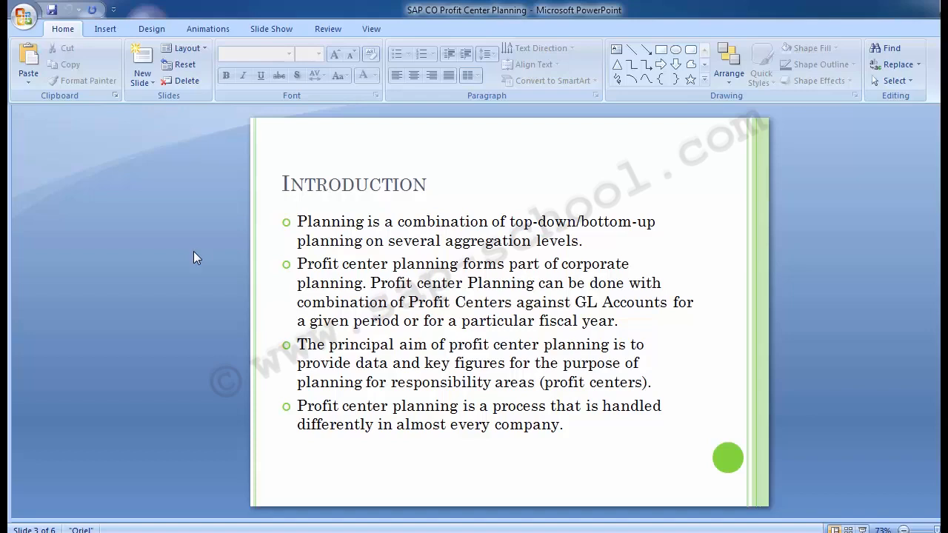
pyautogui.scroll(-1, 196, 257)
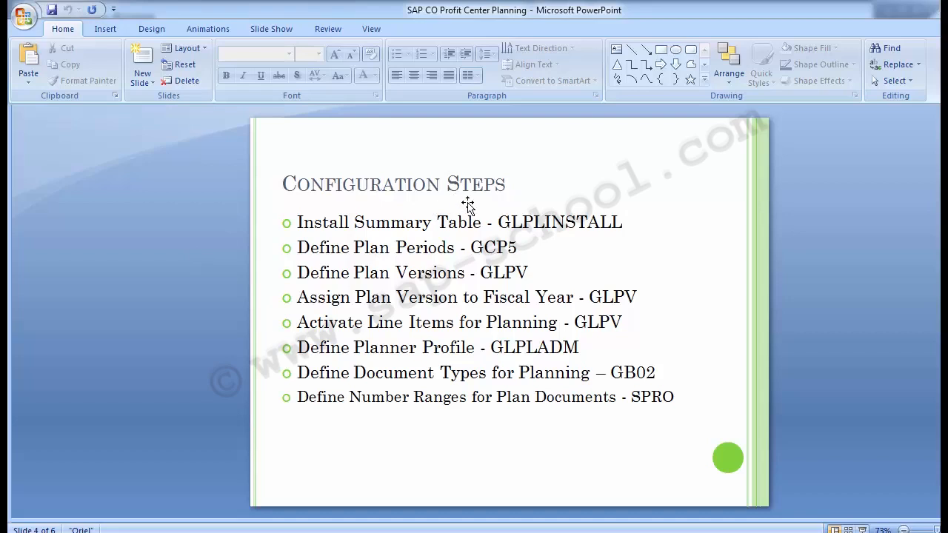
# Copy the transaction code GLPLINSTALL from the Install Summary Table line of the slide.
pyautogui.moveTo(499, 222); pyautogui.dragTo(544, 222)
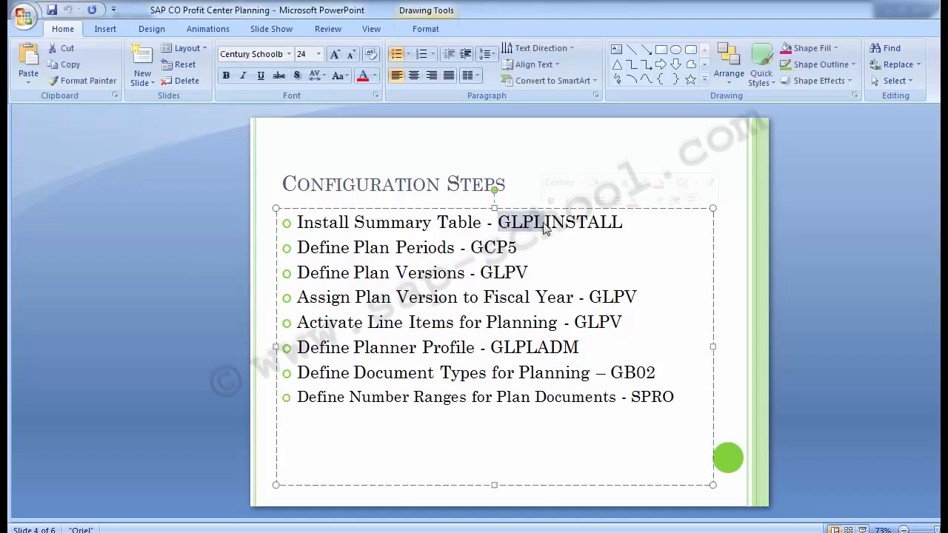
pyautogui.click(547, 223)
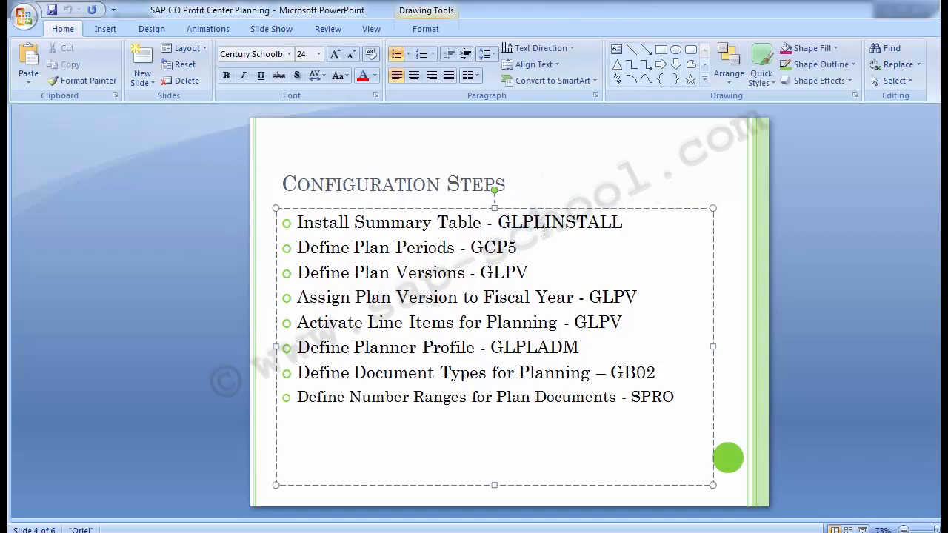
pyautogui.moveTo(566, 220); pyautogui.dragTo(667, 221)
pyautogui.hotkey('ctrl', 'c')
pyautogui.click(500, 224)
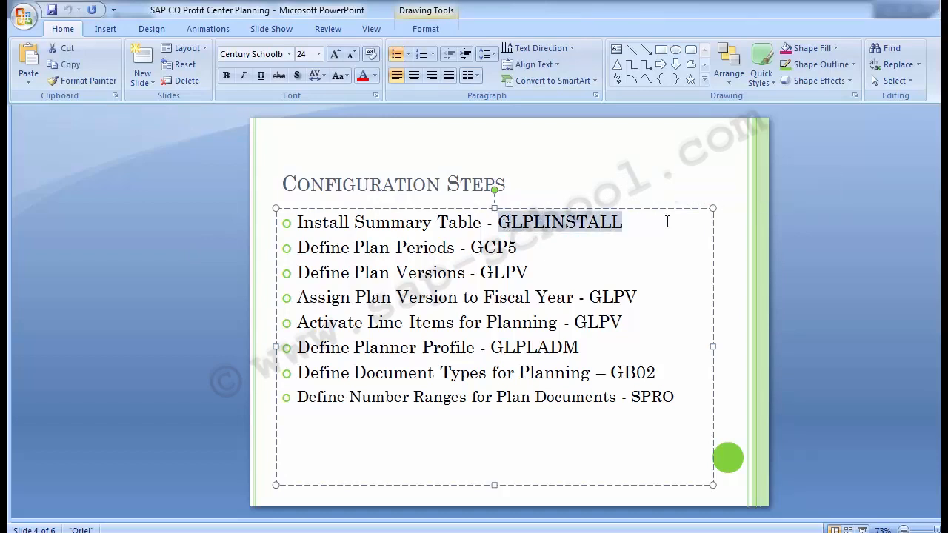
pyautogui.click(160, 321)
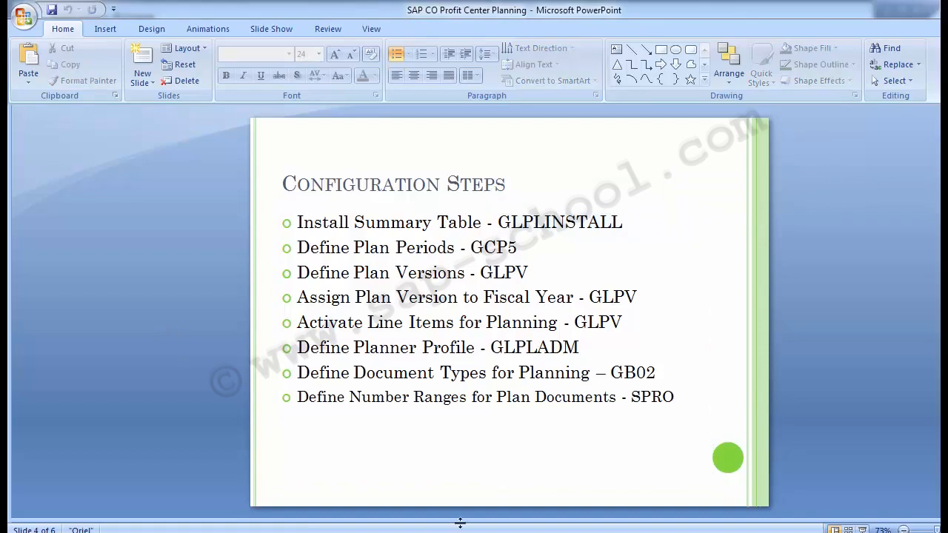
# Switch to SAP and run transaction GLPLINSTALL to install the planning summary tables, returning to SAP Easy Access when done.
pyautogui.moveTo(461, 523)
pyautogui.click(519, 475)
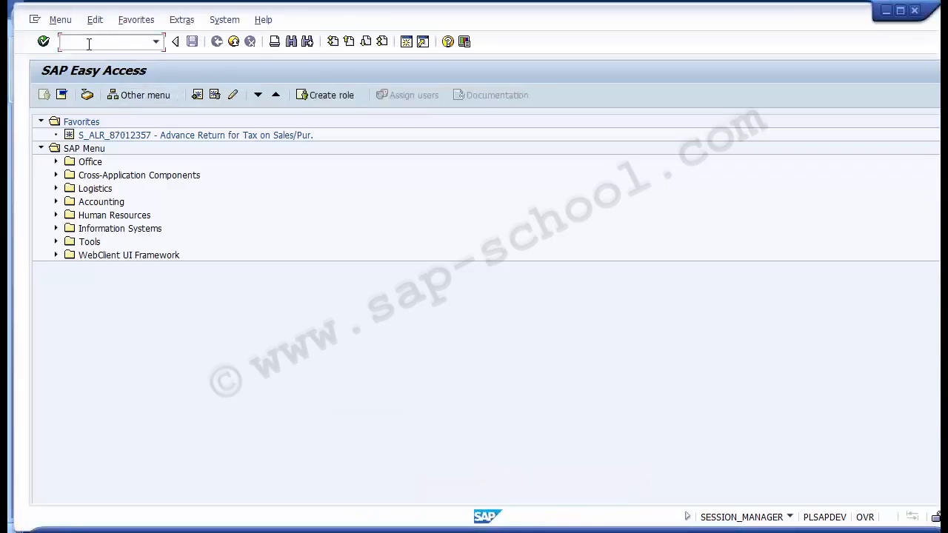
pyautogui.hotkey('ctrl', 'v')
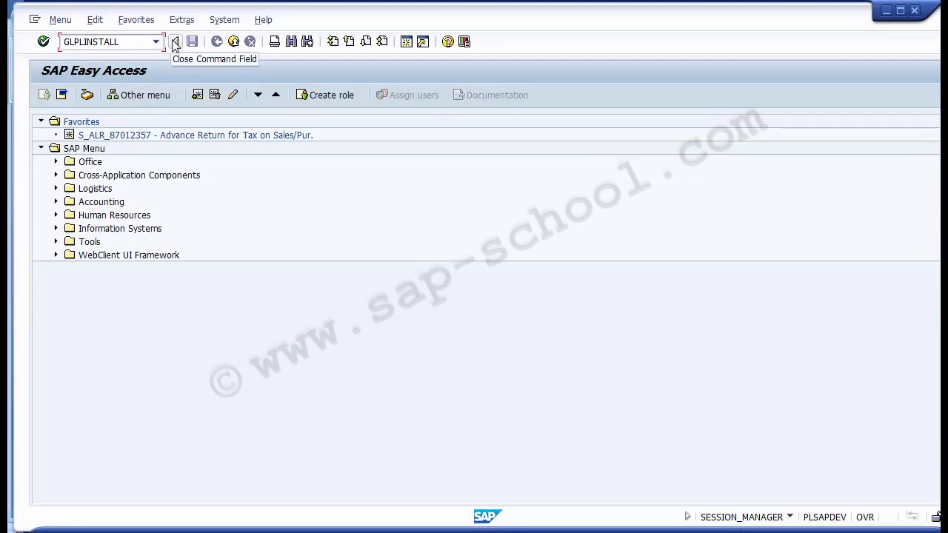
pyautogui.press('Return')
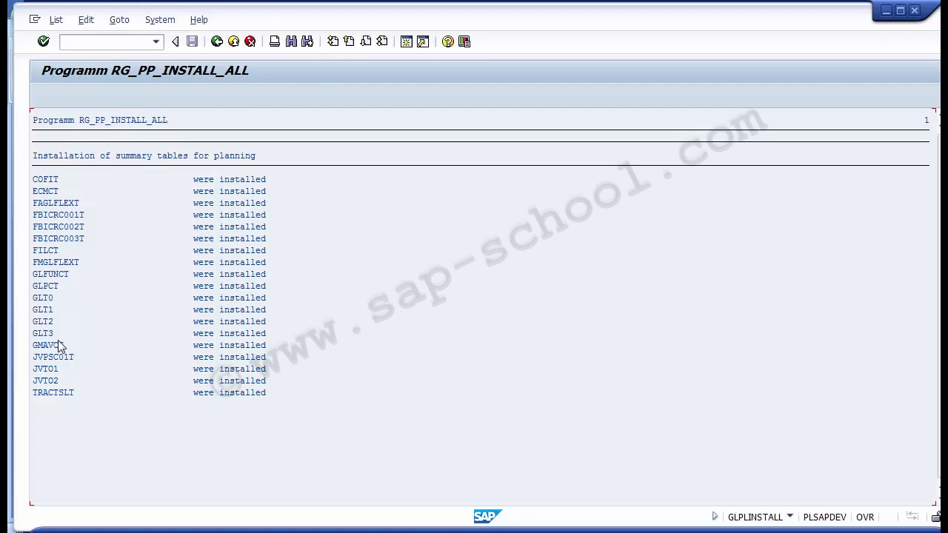
pyautogui.click(215, 42)
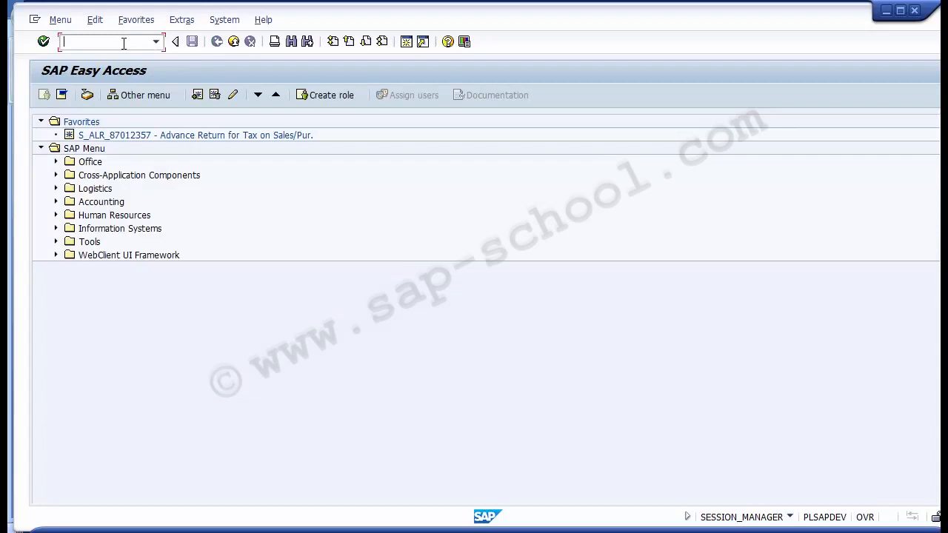
# Start transaction SPRO and display the SAP Reference IMG.
pyautogui.write('SPRO')
pyautogui.press('Return')
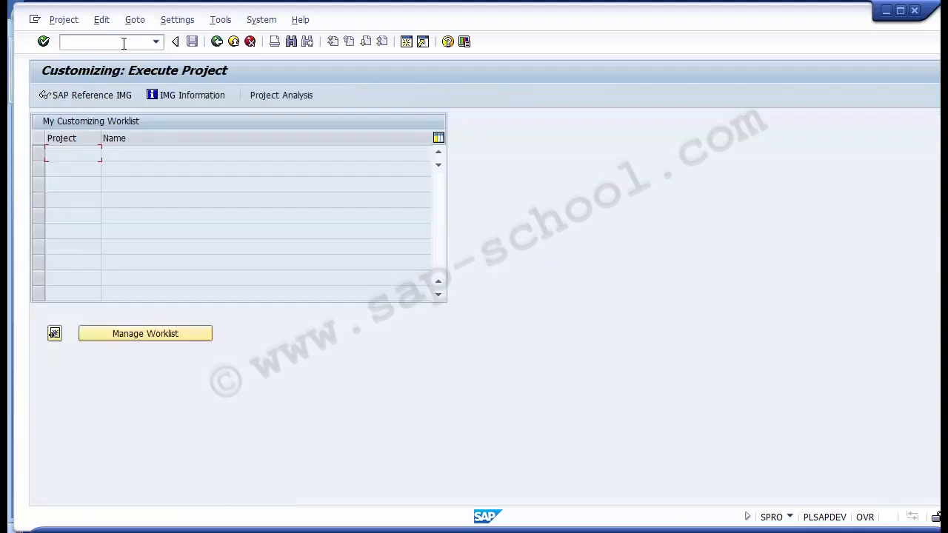
pyautogui.click(90, 97)
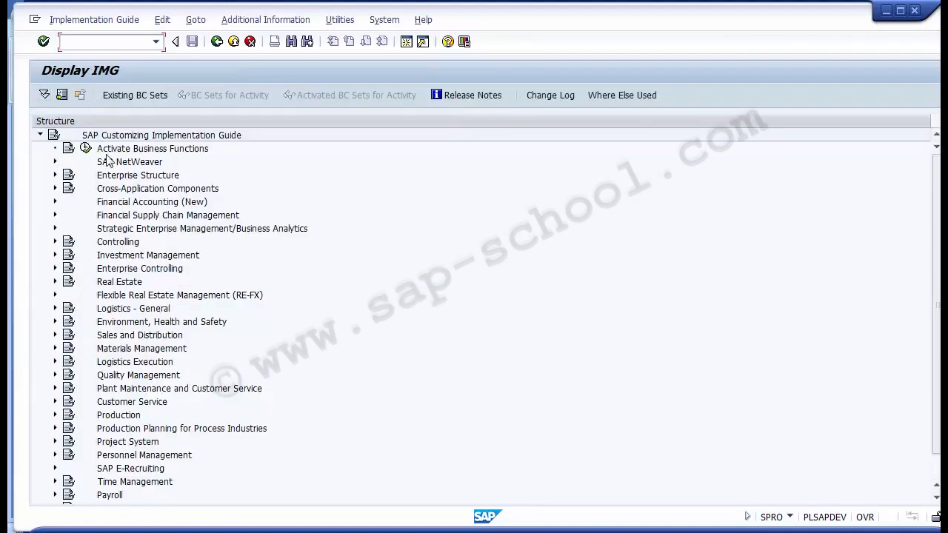
# Expand Financial Accounting (New) and General Ledger Accounting (New) in the customizing structure.
pyautogui.click(124, 207)
pyautogui.click(56, 202)
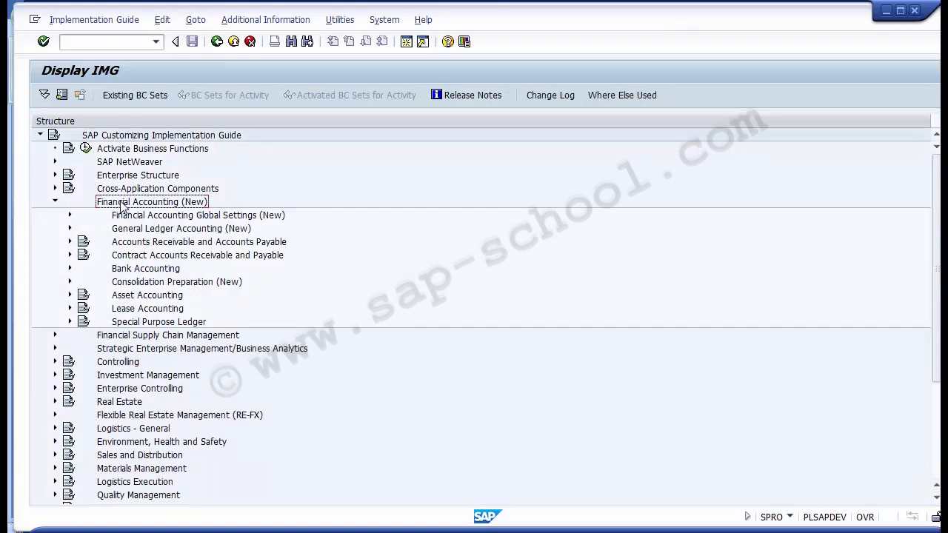
pyautogui.click(55, 201)
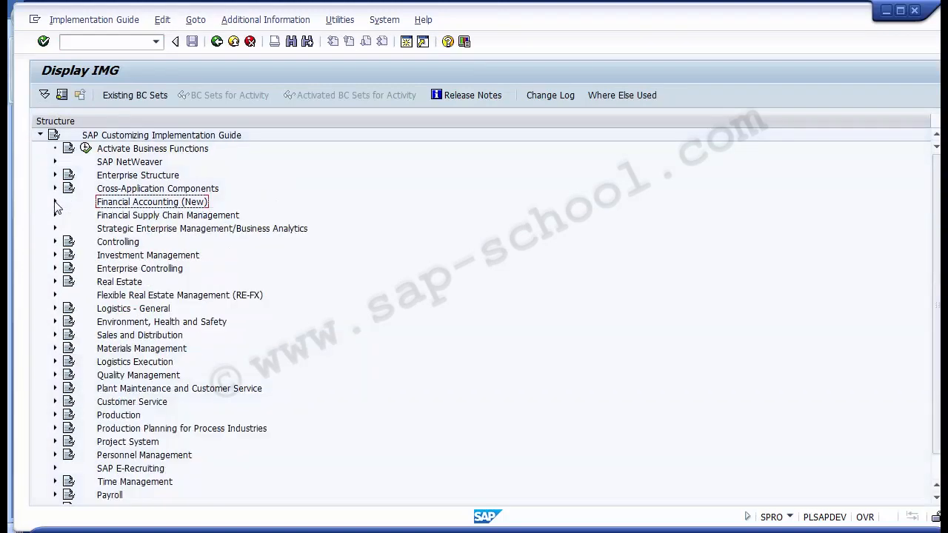
pyautogui.click(55, 201)
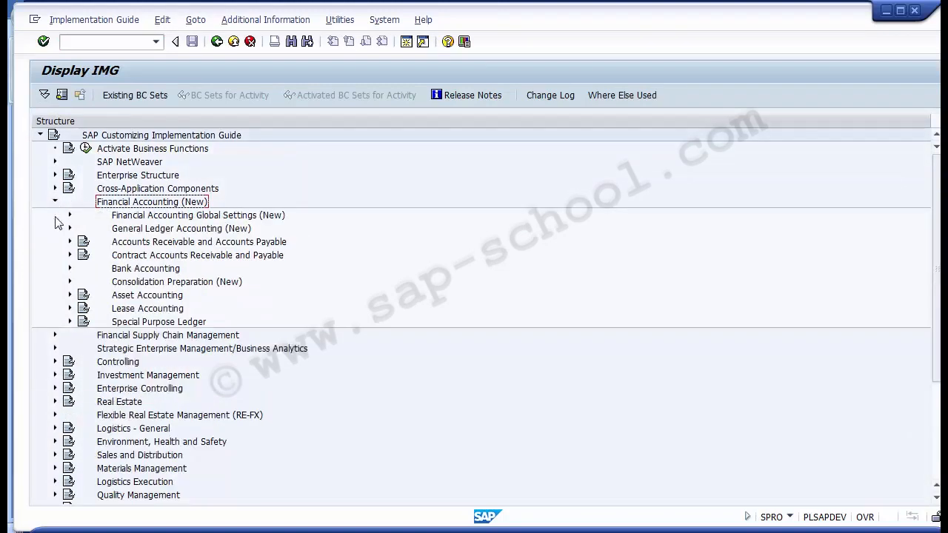
pyautogui.click(113, 230)
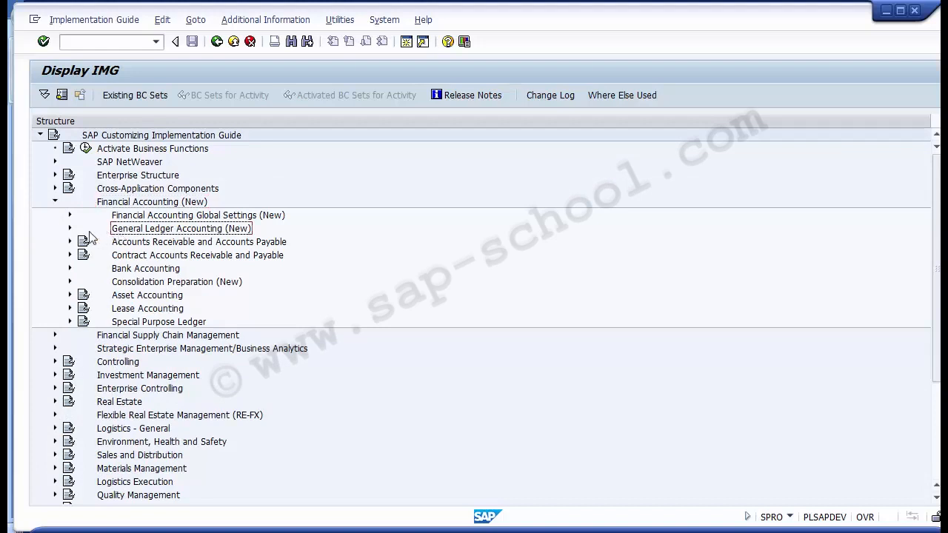
pyautogui.click(69, 229)
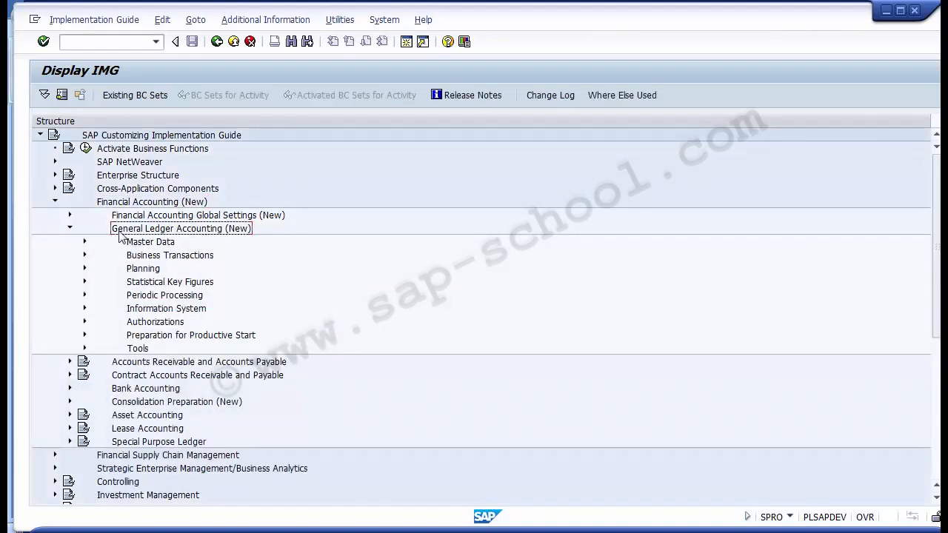
pyautogui.click(71, 230)
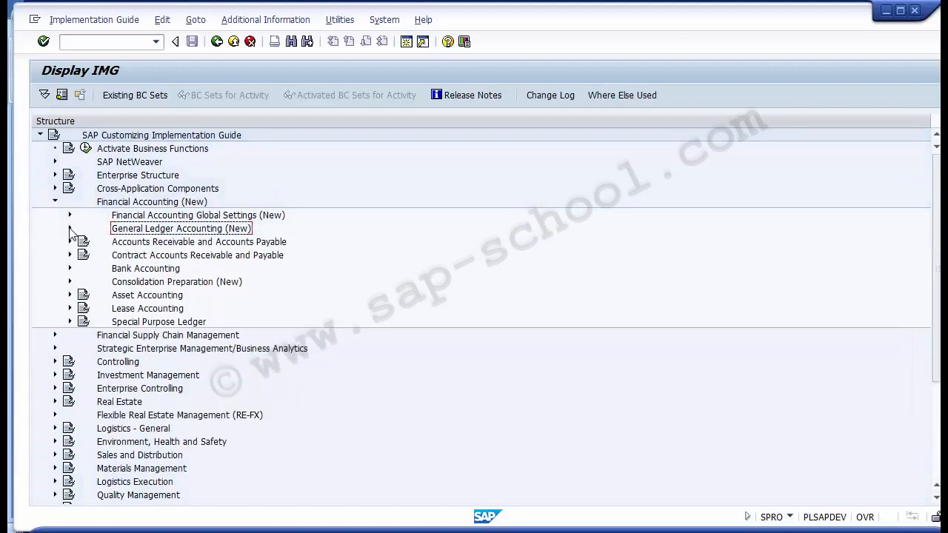
pyautogui.click(71, 229)
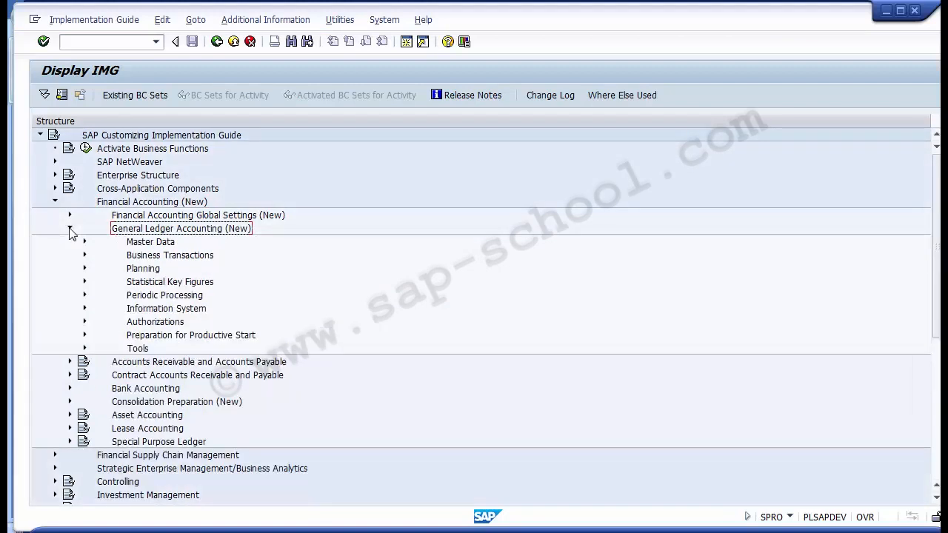
# Expand Planning and its Technical Help node, and select the Install Summary Table activity.
pyautogui.click(138, 271)
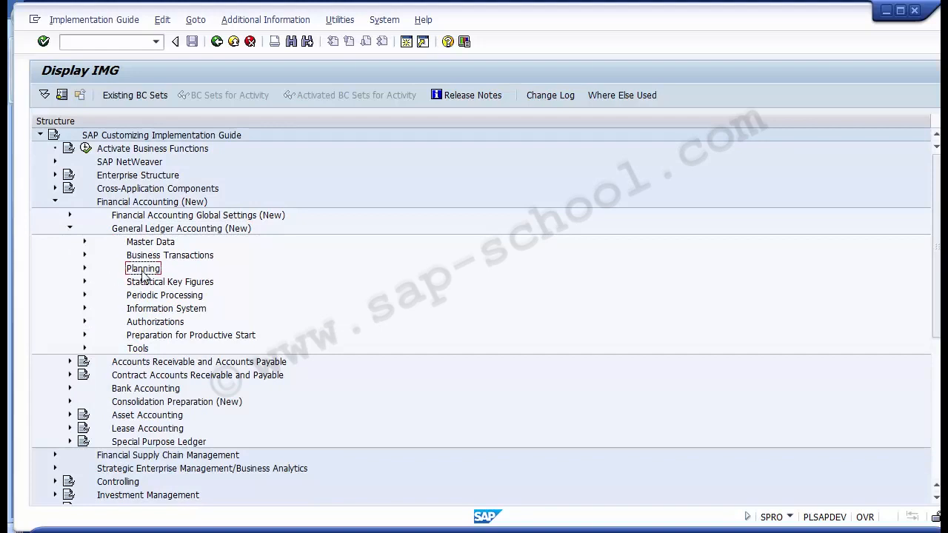
pyautogui.click(86, 271)
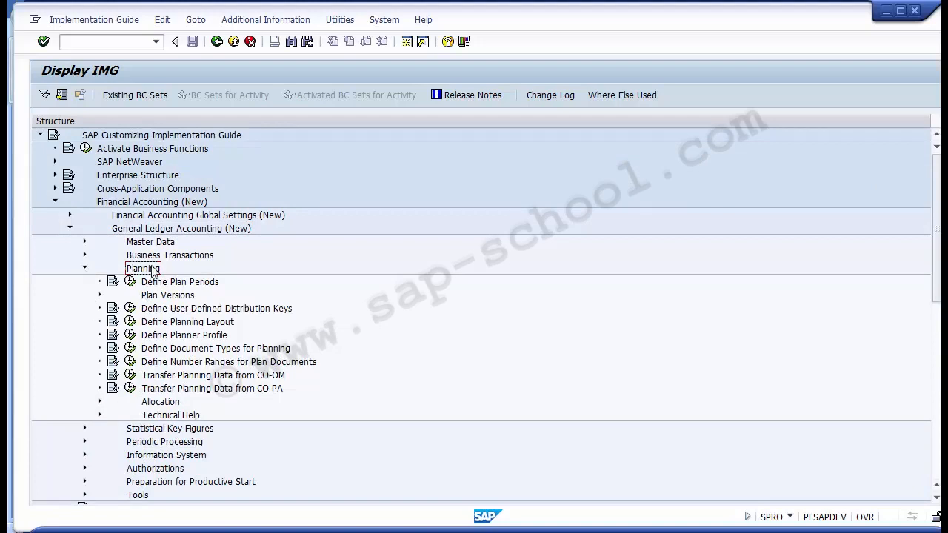
pyautogui.click(162, 416)
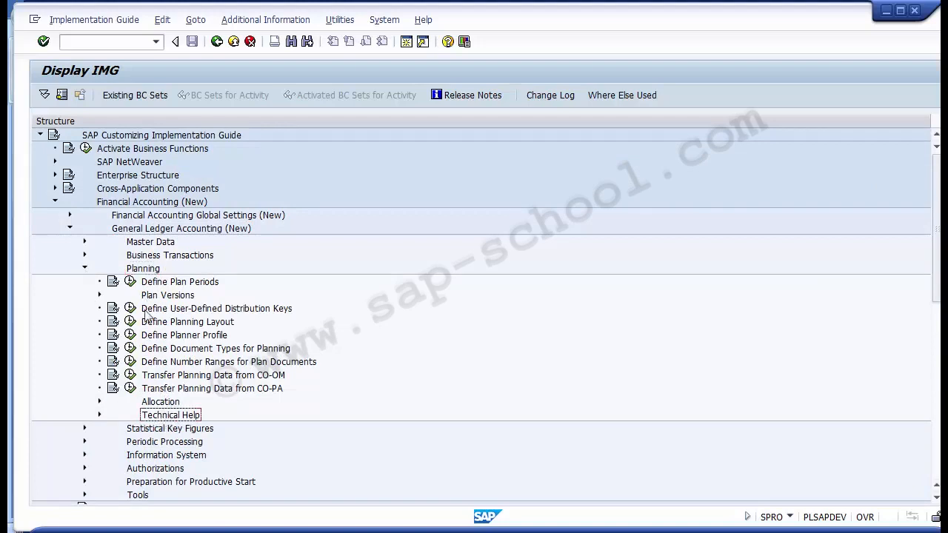
pyautogui.click(144, 269)
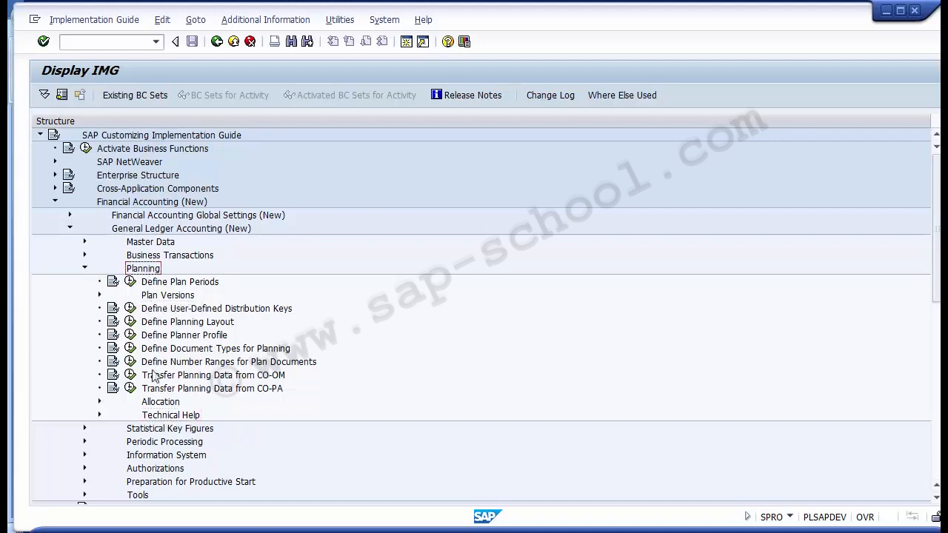
pyautogui.click(159, 417)
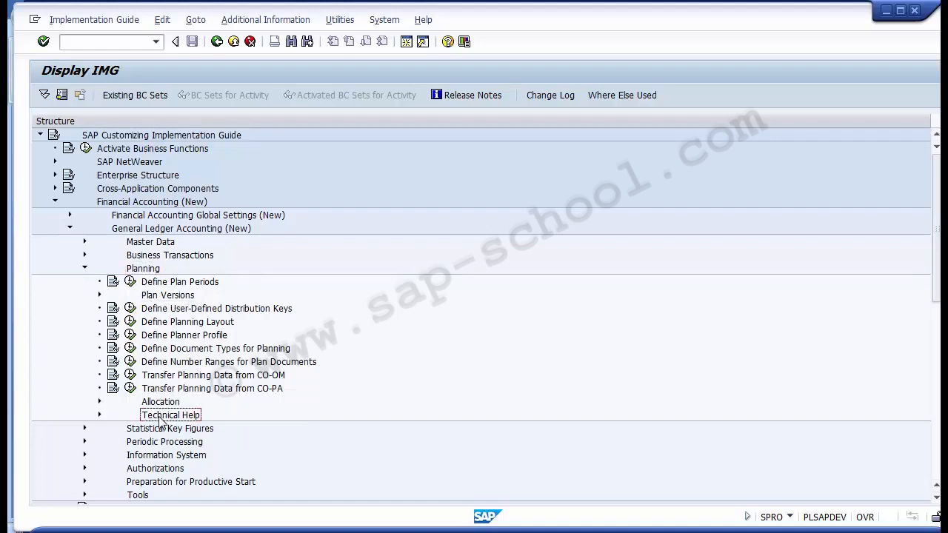
pyautogui.click(99, 415)
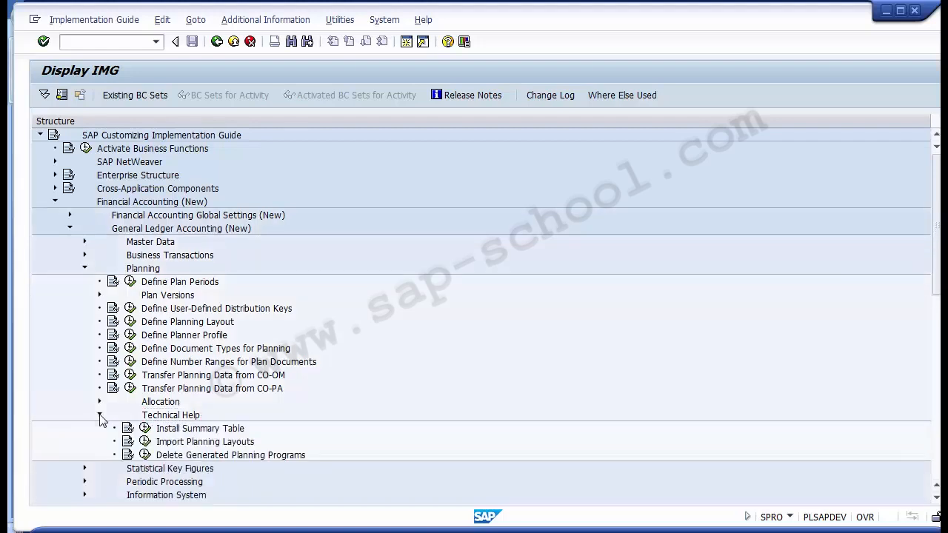
pyautogui.click(180, 428)
# Check the GLPLINSTALL code on the PowerPoint Configuration Steps slide and return to the SAP implementation guide.
pyautogui.hotkey('alt', 'Tab')
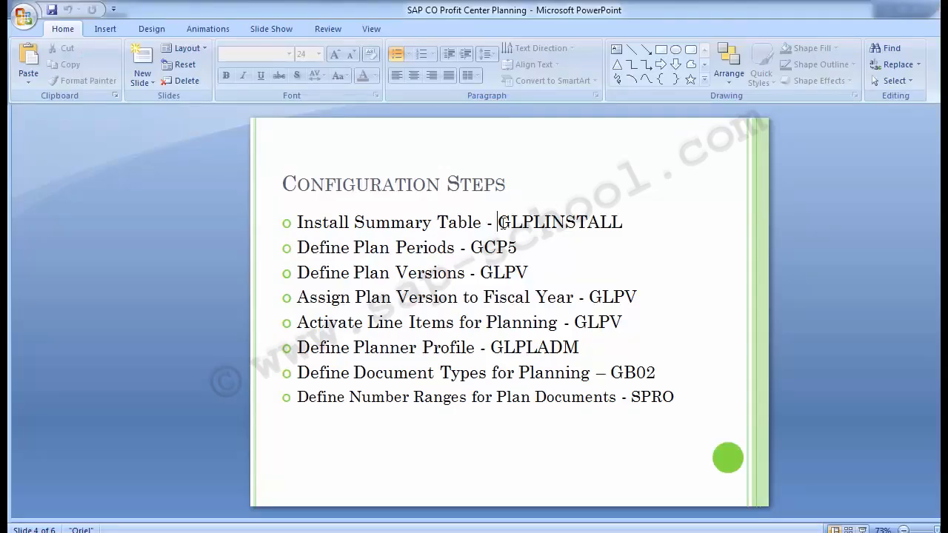
pyautogui.moveTo(498, 222); pyautogui.dragTo(624, 221)
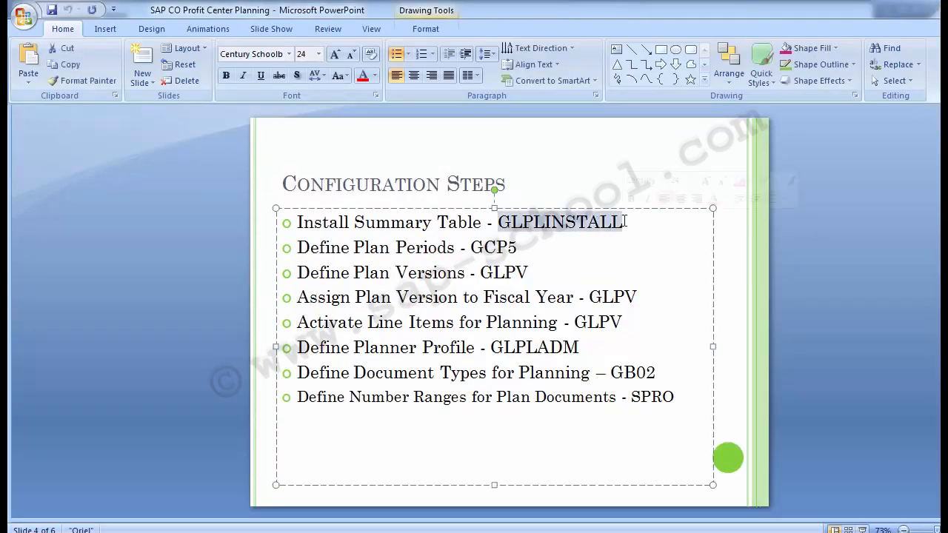
pyautogui.hotkey('alt', 'Tab')
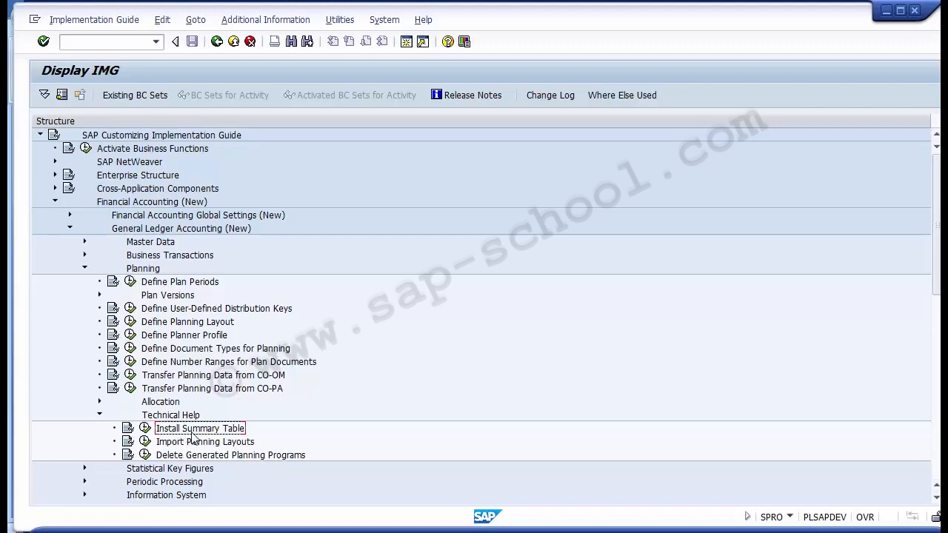
# Open the Install Summary Table activity and review the summary table installation list before switching to the PowerPoint presentation.
pyautogui.click(145, 434)
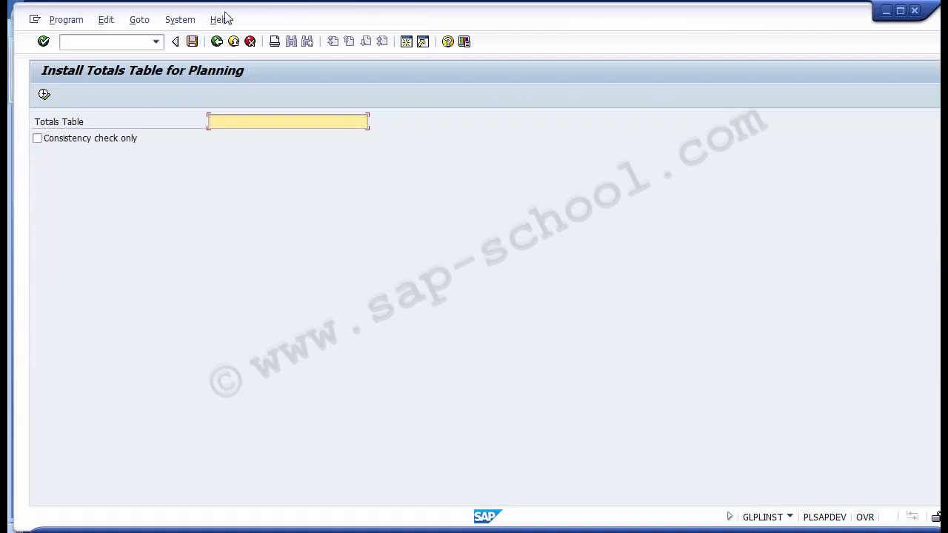
pyautogui.press('F8')
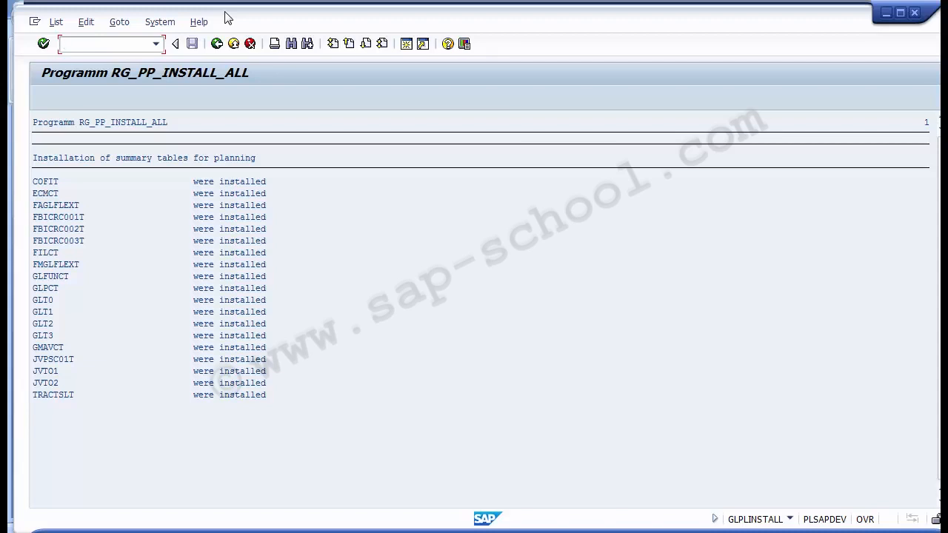
pyautogui.click(411, 532)
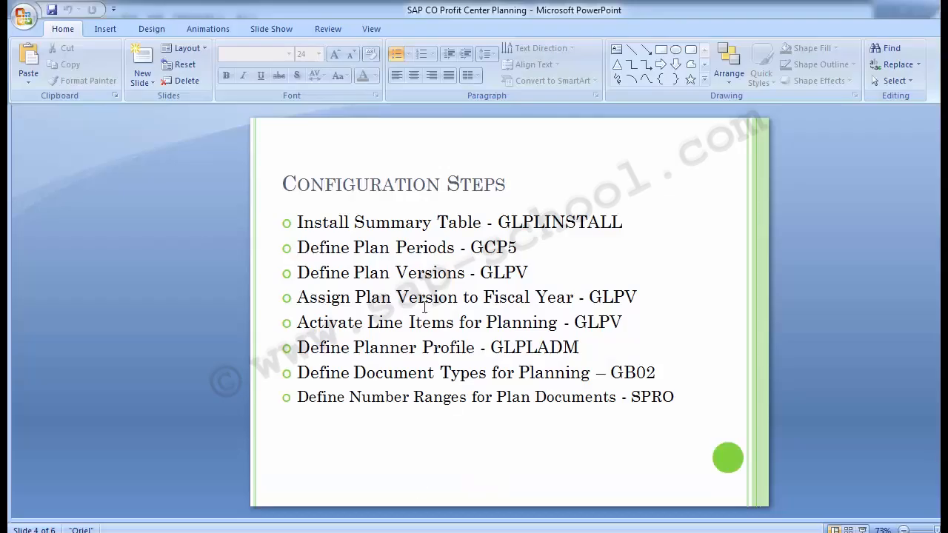
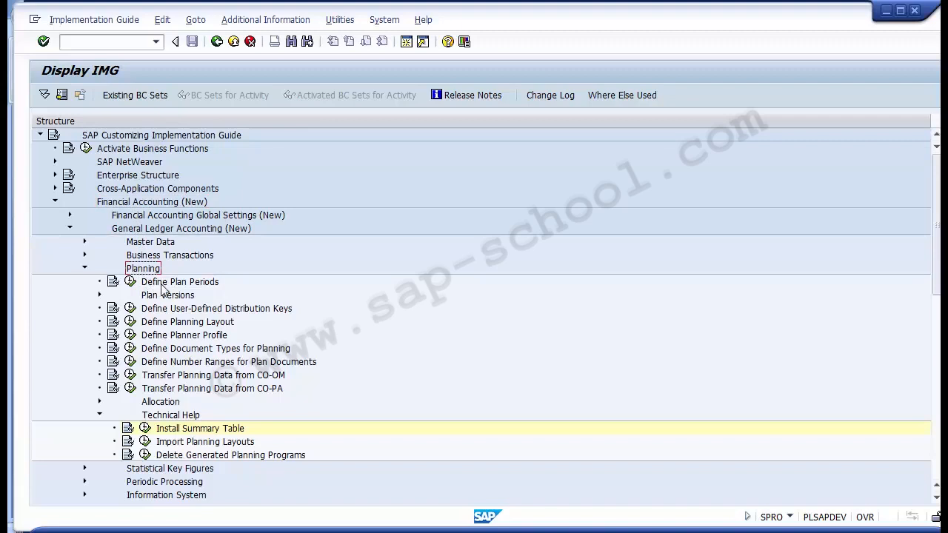
# Open the Define Plan Periods activity under Planning in the SAP implementation guide.
pyautogui.click(161, 283)
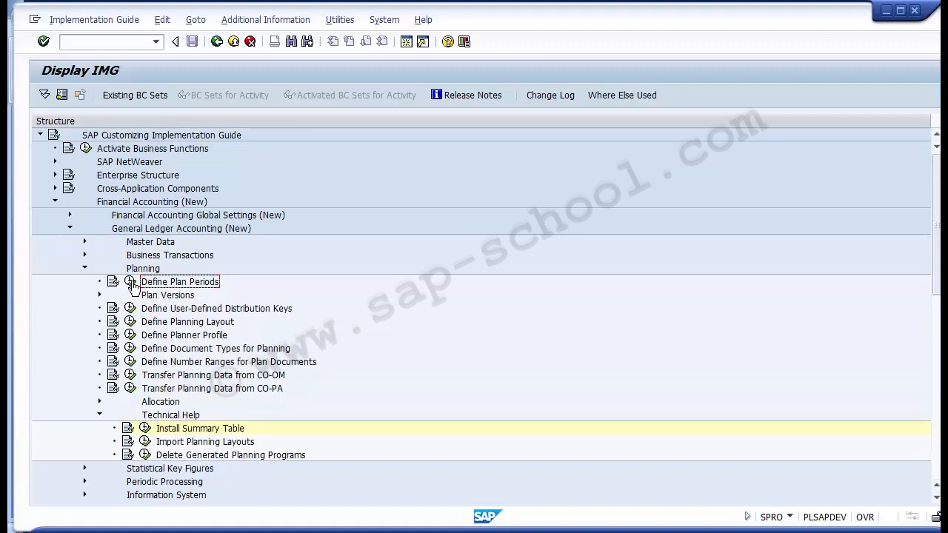
pyautogui.click(130, 282)
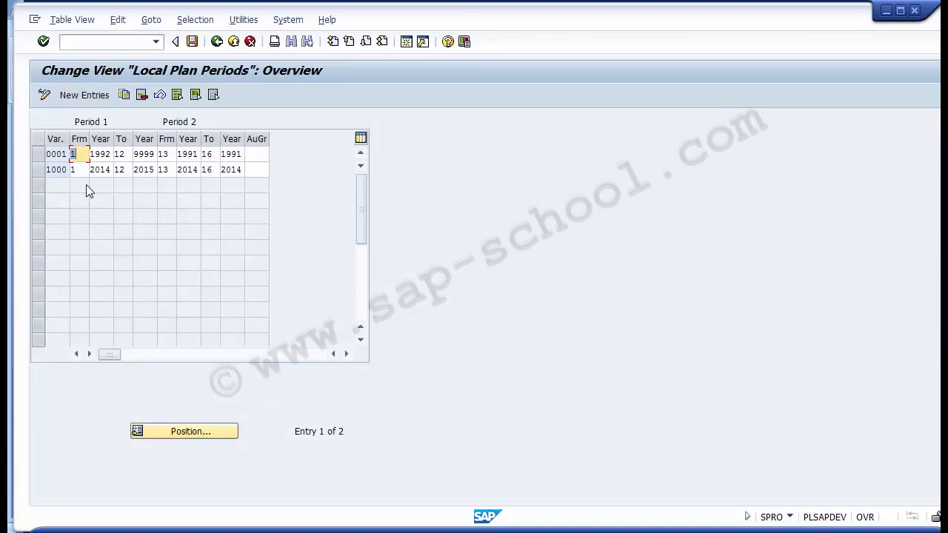
# Delete the existing local plan periods entry for variant 1000 and start a new entry for variant 1000.
pyautogui.click(39, 175)
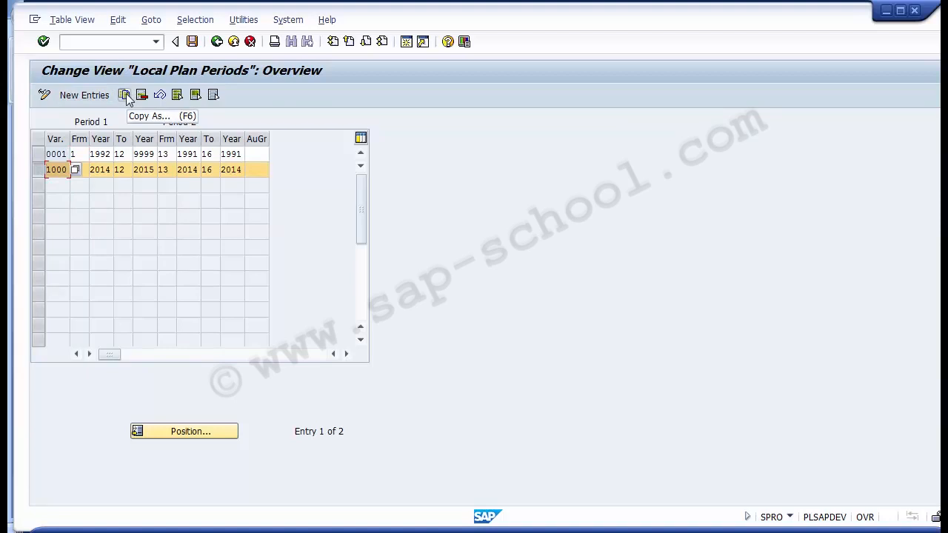
pyautogui.click(84, 97)
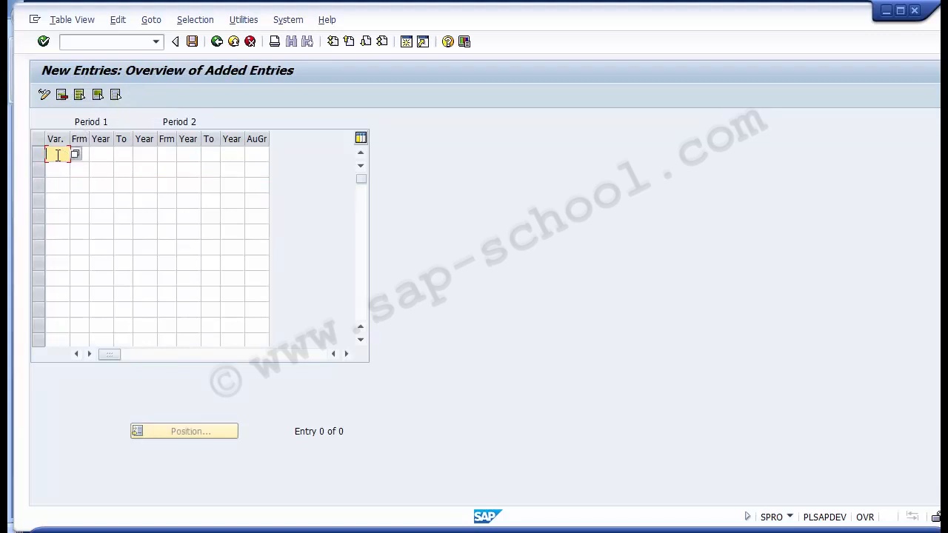
pyautogui.write('1000')
pyautogui.press('Tab')
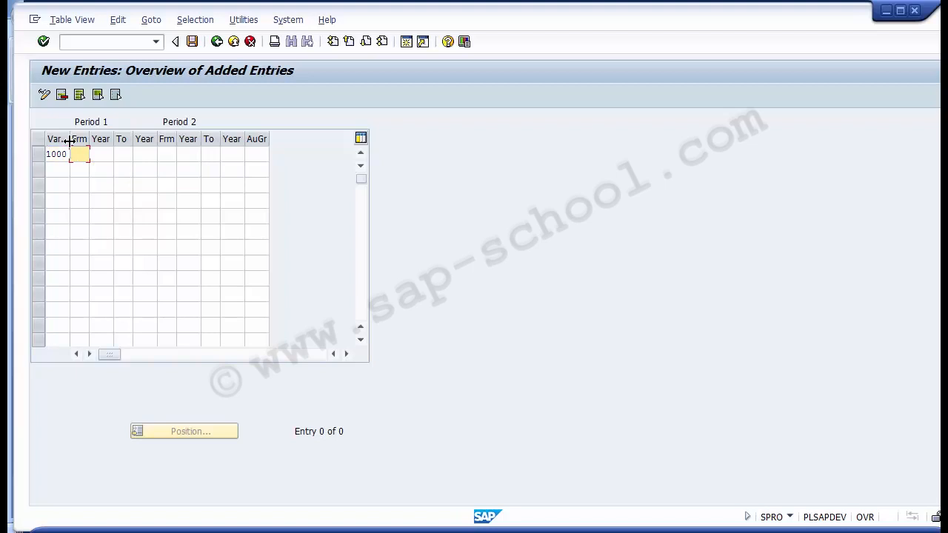
# Set Period 1 of variant 1000 to run from period 1 of 2014 to period 12 of 2014.
pyautogui.write('1')
pyautogui.press('Tab')
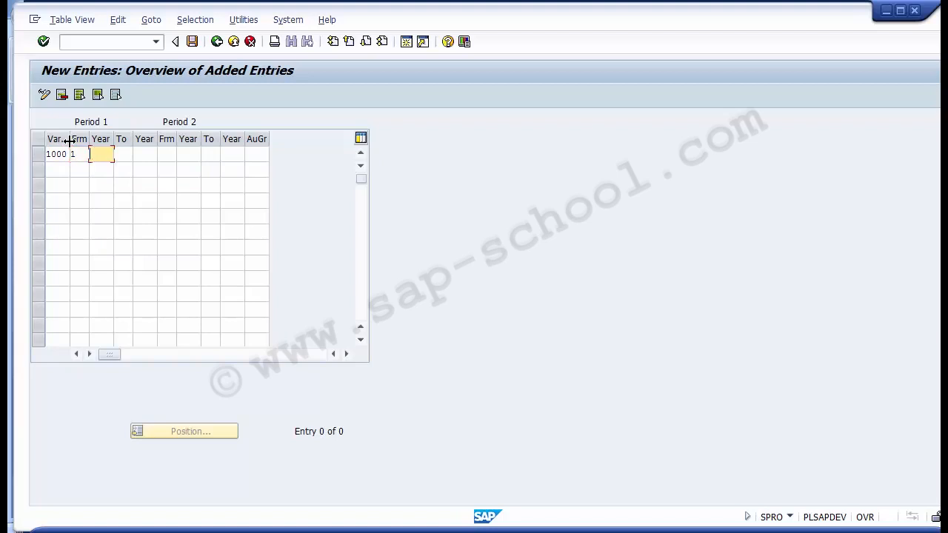
pyautogui.write('2014')
pyautogui.press('Tab')
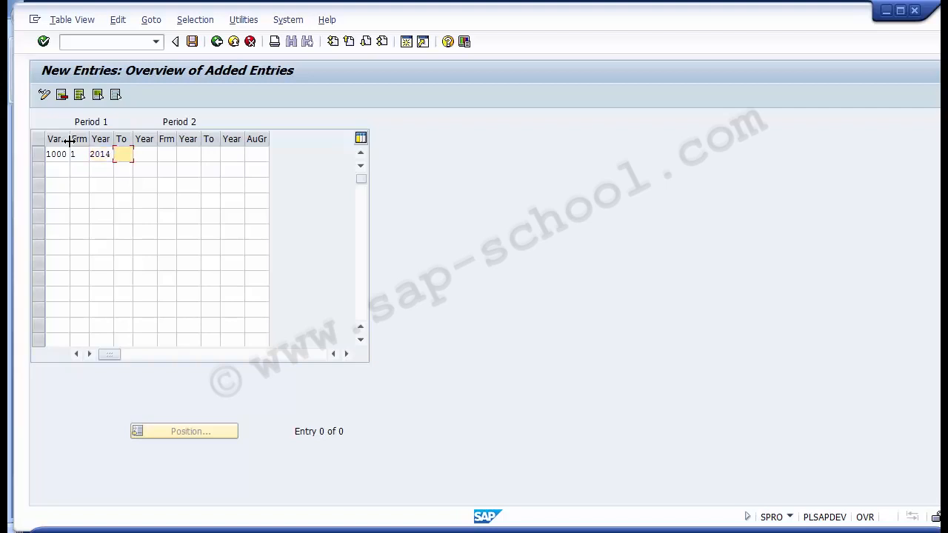
pyautogui.write('12')
pyautogui.press('Tab')
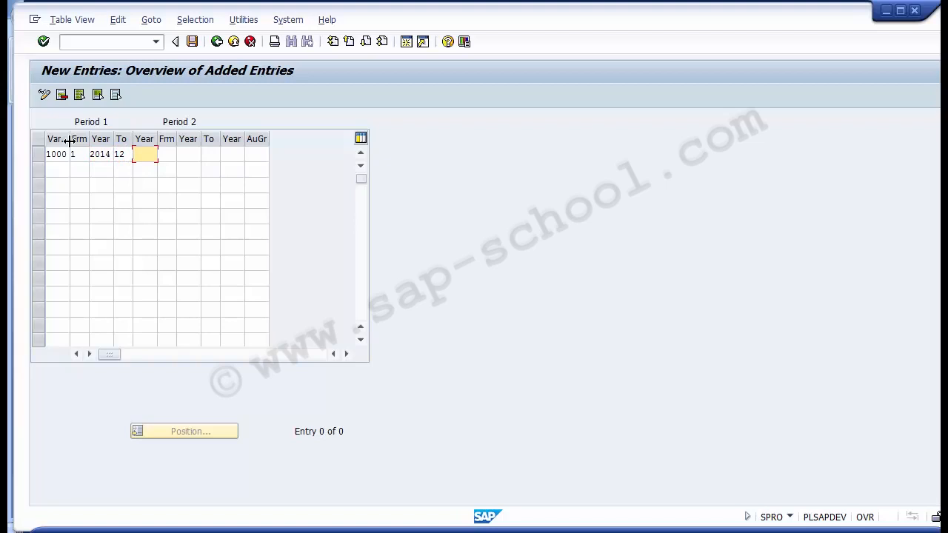
pyautogui.write('2014')
pyautogui.press('Tab')
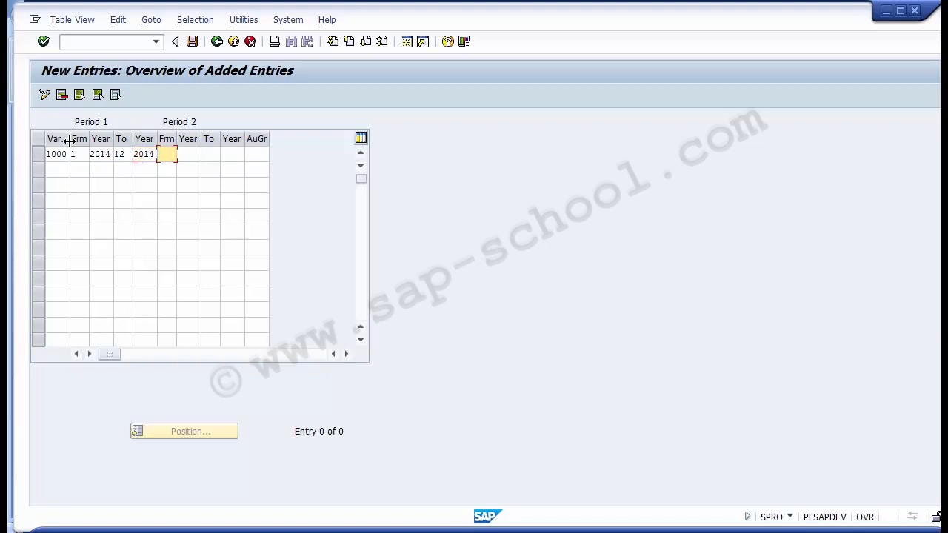
# Set Period 2 of variant 1000 to run from period 13 of 2014 to period 16 of 2014.
pyautogui.write('13')
pyautogui.write('2')
pyautogui.press('BackSpace')
pyautogui.press('Tab')
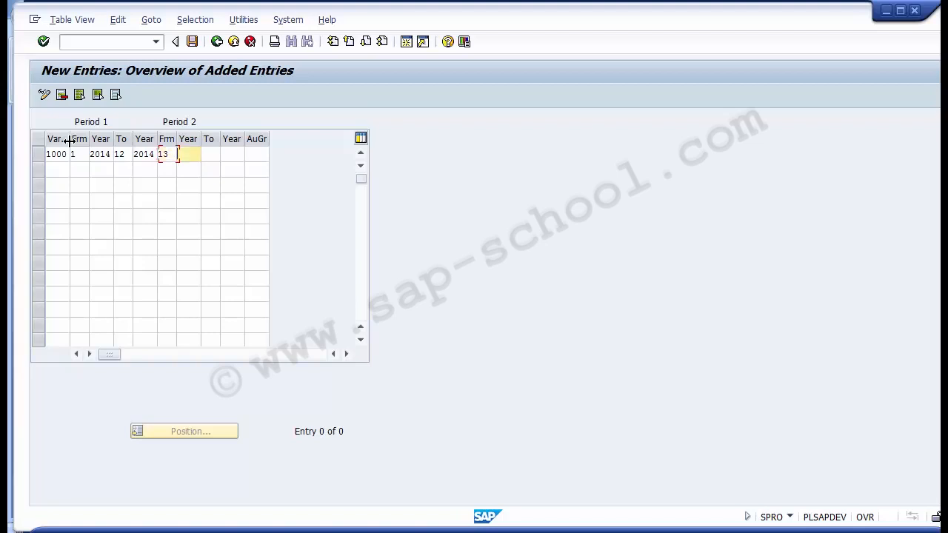
pyautogui.write('2014')
pyautogui.press('Tab')
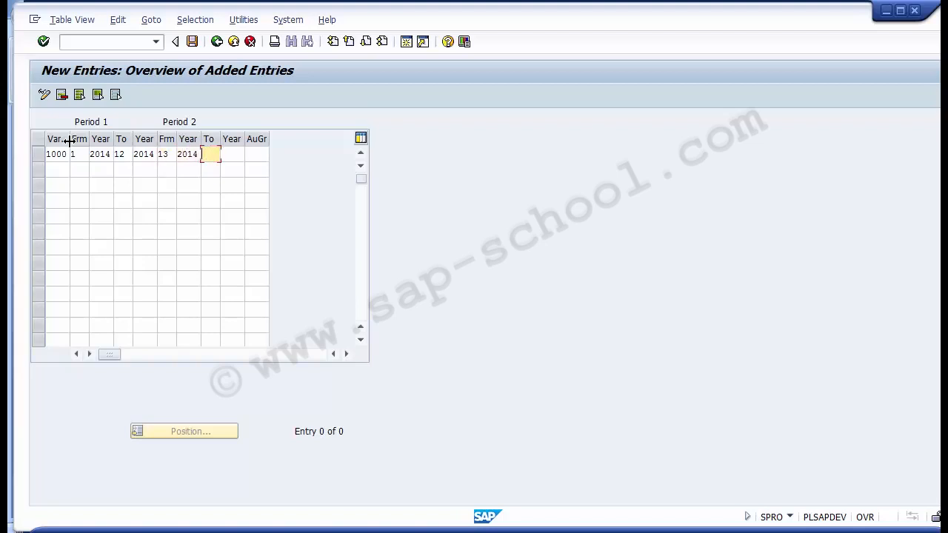
pyautogui.write('162')
pyautogui.press('BackSpace')
pyautogui.press('Tab')
pyautogui.write('2014')
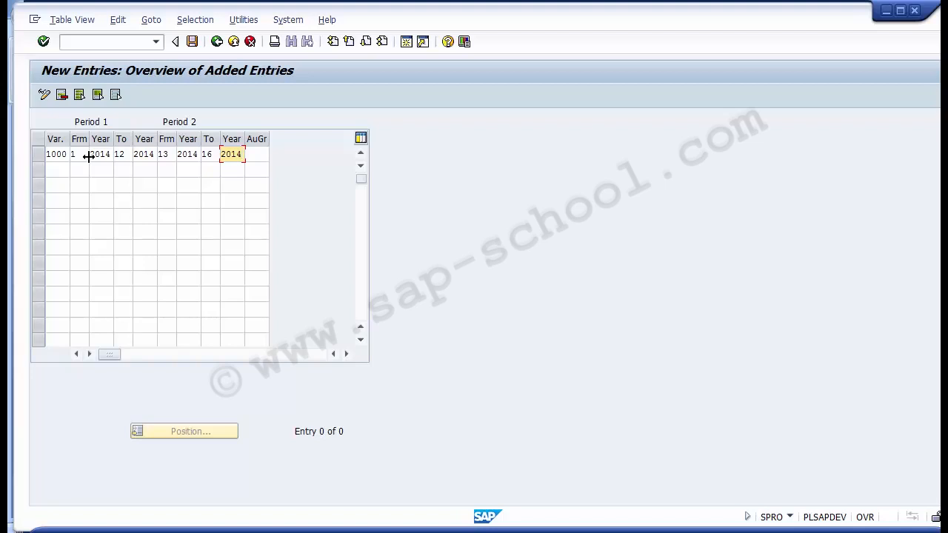
# Save the new local plan periods entry for variant 1000.
pyautogui.click(192, 42)
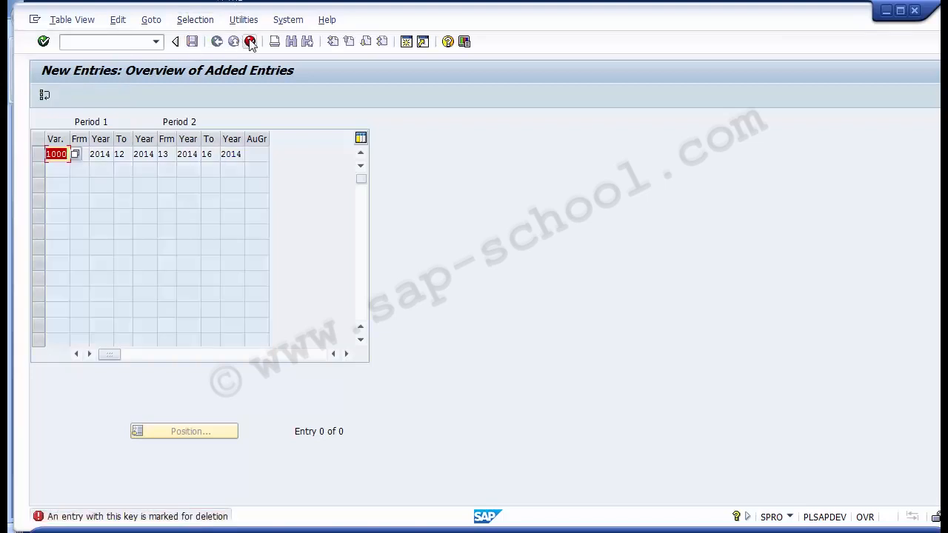
pyautogui.click(250, 42)
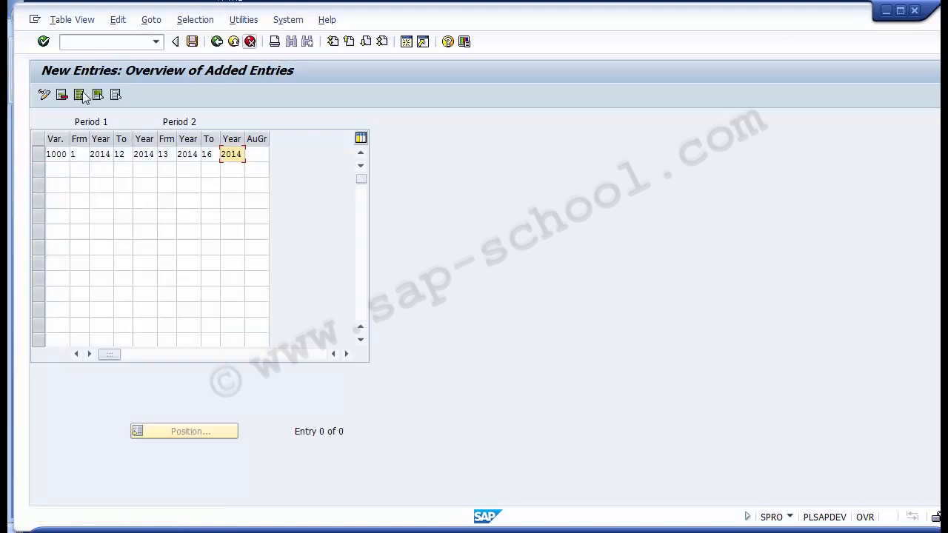
pyautogui.click(192, 42)
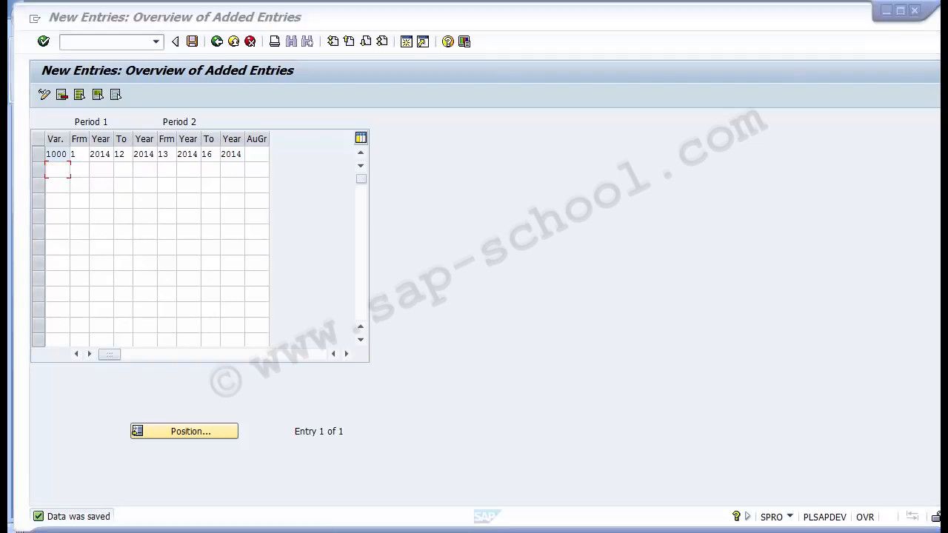
# Check the Define Plan Versions code on the PowerPoint Configuration Steps slide and return to SAP.
pyautogui.hotkey('alt', 'Tab')
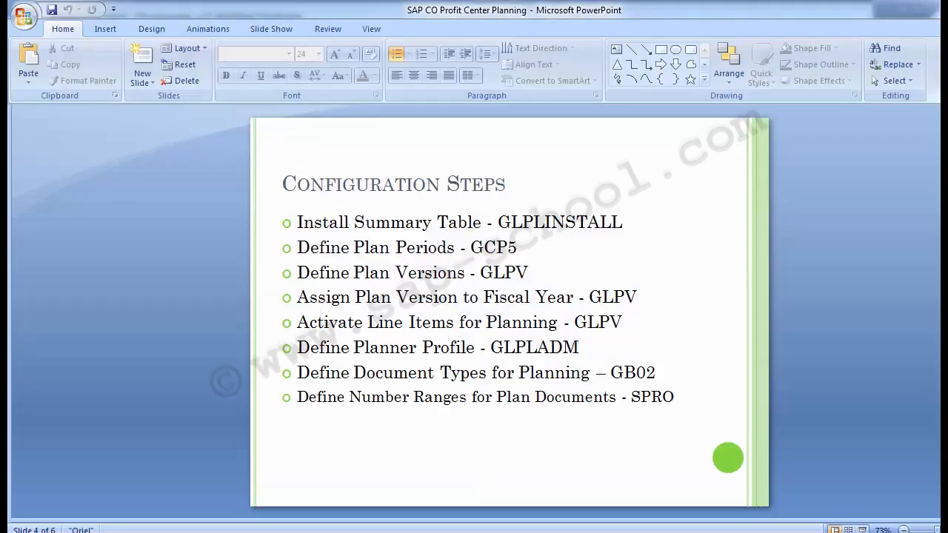
pyautogui.doubleClick(483, 274)
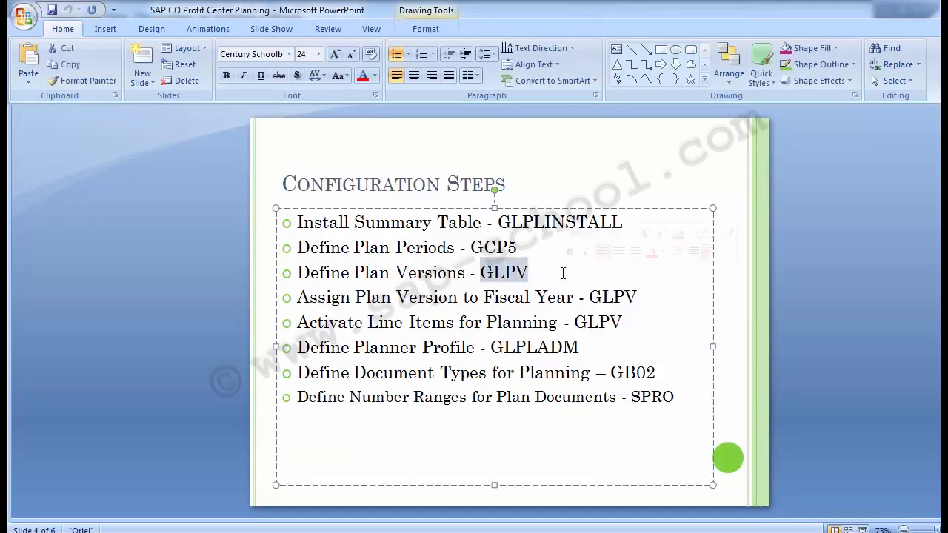
pyautogui.click(163, 324)
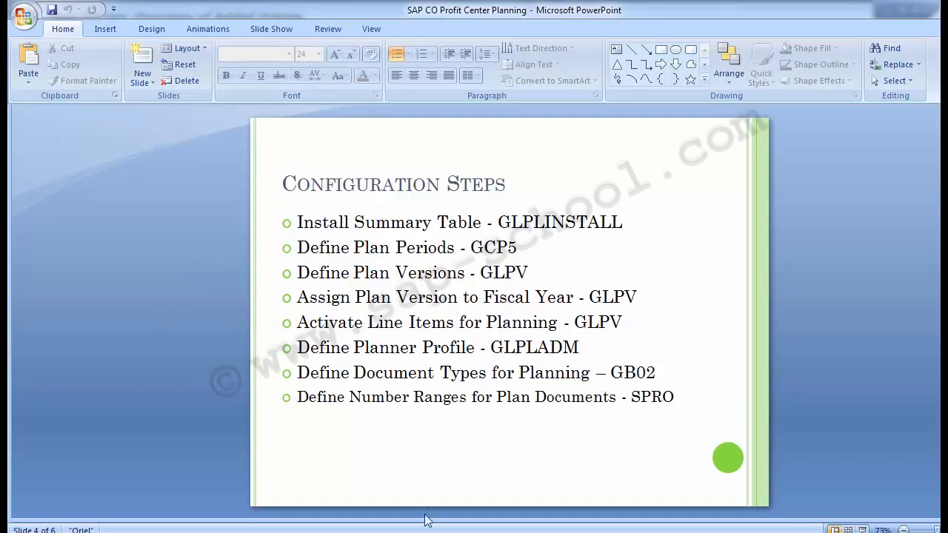
pyautogui.moveTo(429, 521)
pyautogui.click(407, 492)
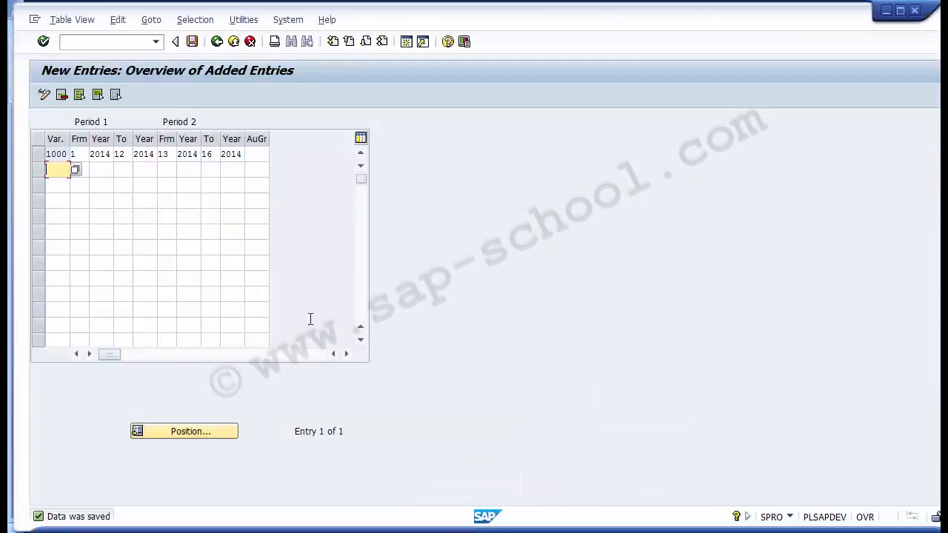
# Return from the plan periods table to the implementation guide and expand Plan Versions under Planning.
pyautogui.click(217, 42)
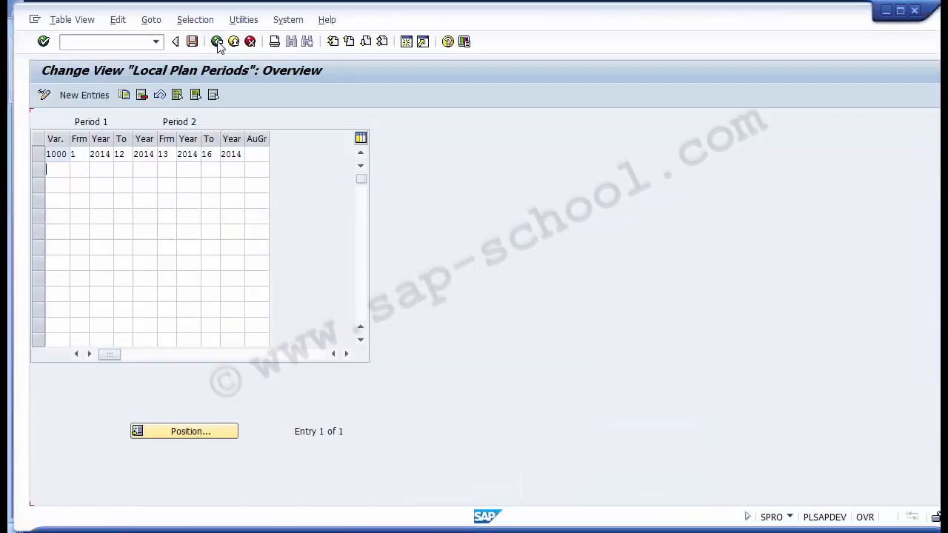
pyautogui.click(217, 42)
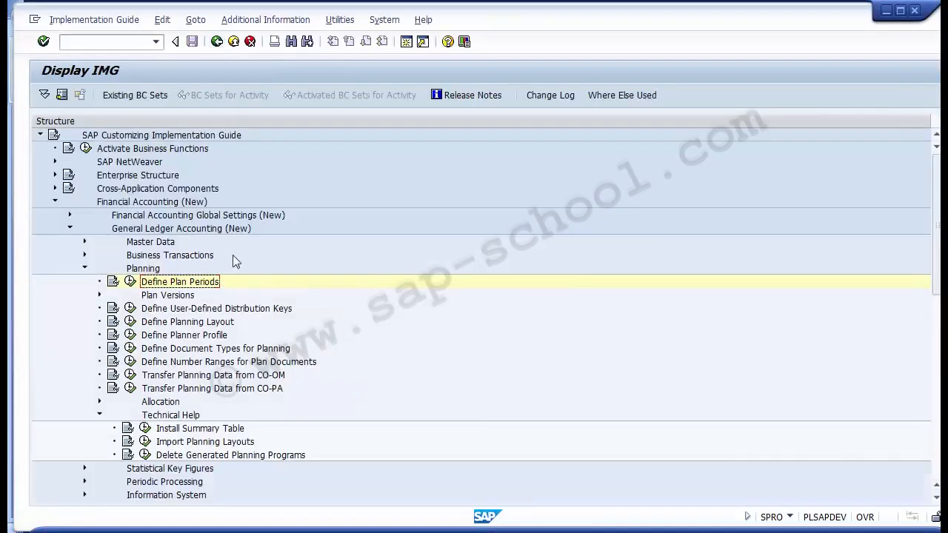
pyautogui.press('Down')
pyautogui.click(151, 271)
pyautogui.click(158, 296)
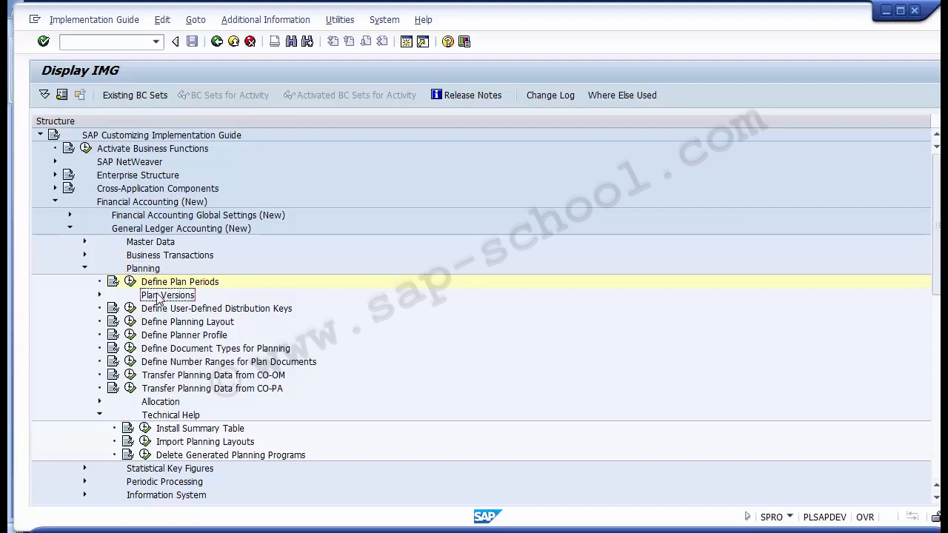
pyautogui.click(100, 295)
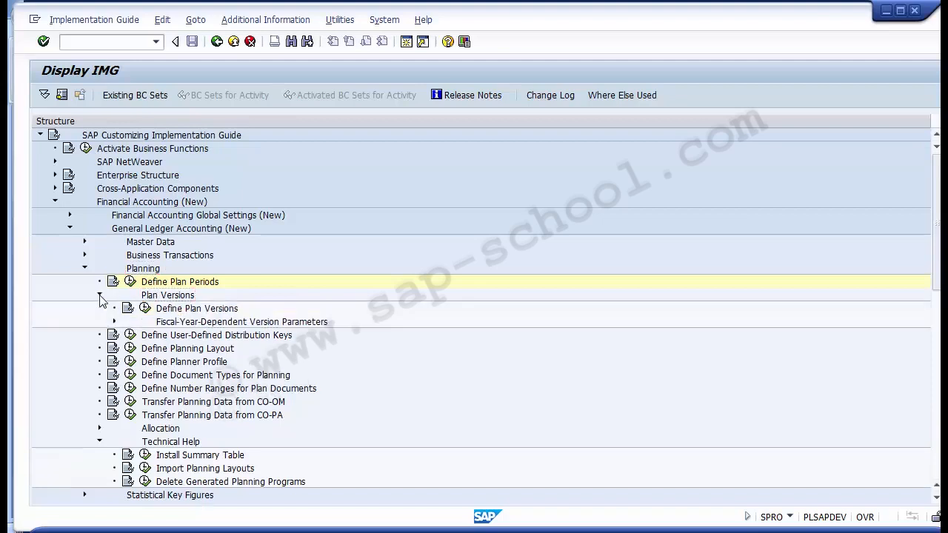
# Open the Define Plan Versions activity under Plan Versions.
pyautogui.click(178, 311)
pyautogui.click(186, 324)
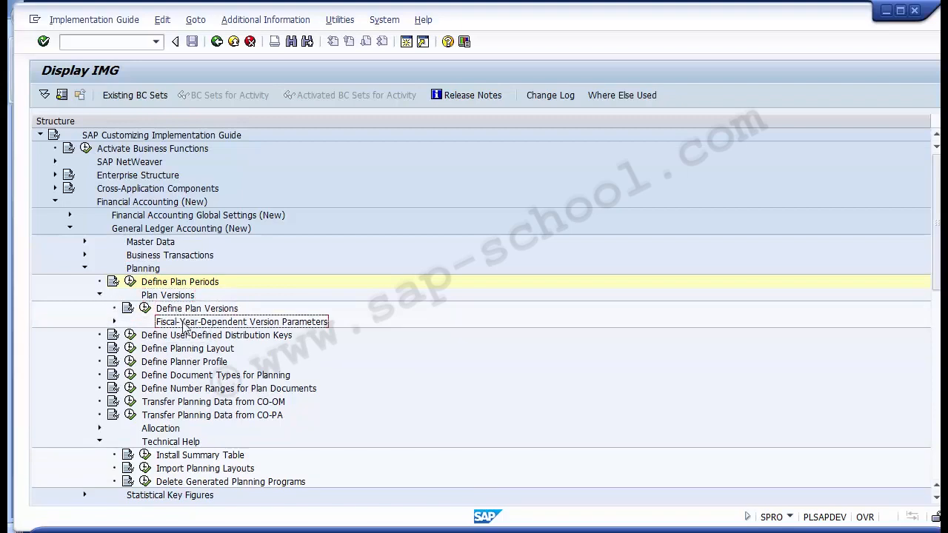
pyautogui.click(181, 309)
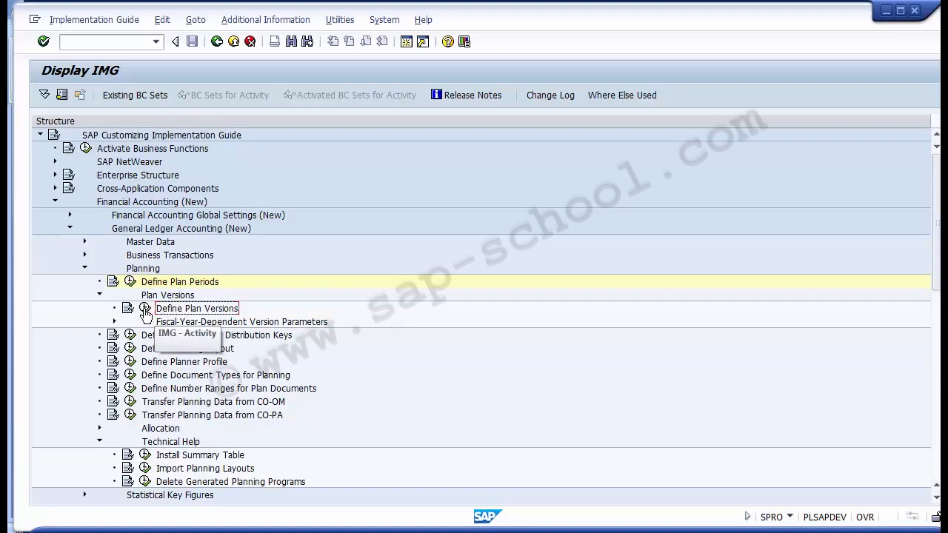
pyautogui.click(145, 310)
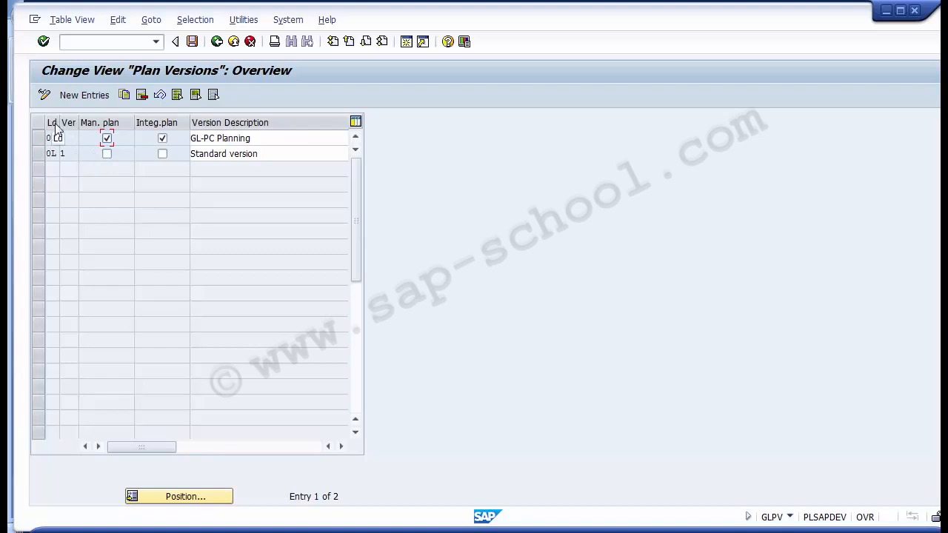
# Widen the Ld column of the plan versions table and review the list of available ledgers.
pyautogui.moveTo(59, 125); pyautogui.dragTo(75, 129)
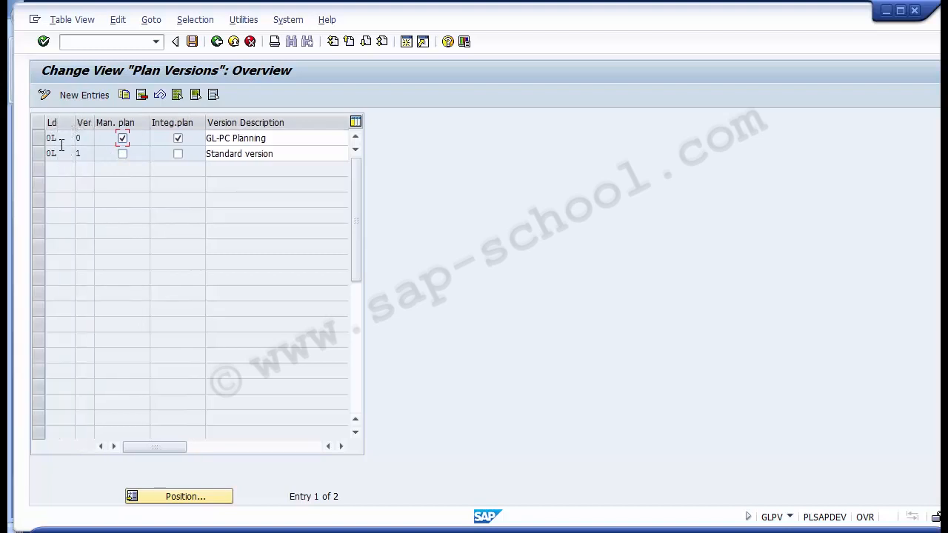
pyautogui.click(62, 142)
pyautogui.press('F4')
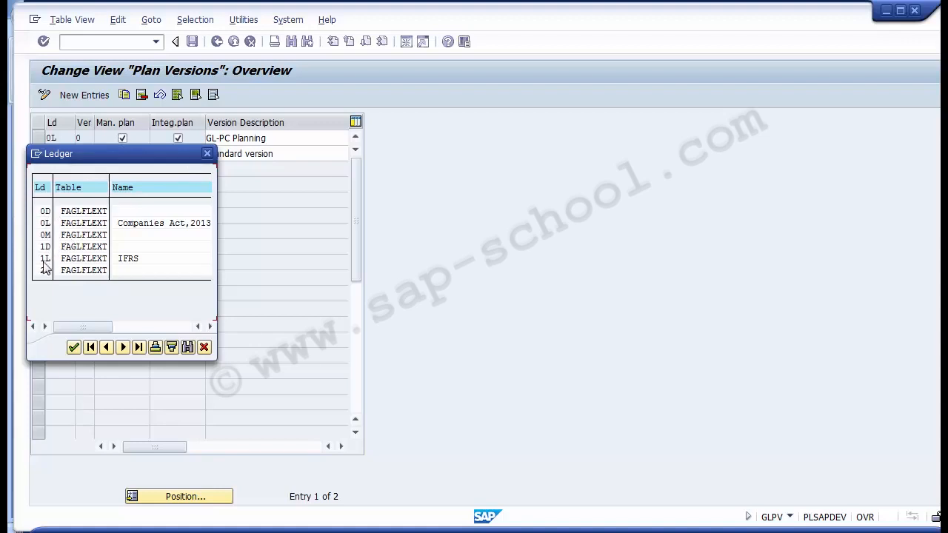
pyautogui.click(207, 155)
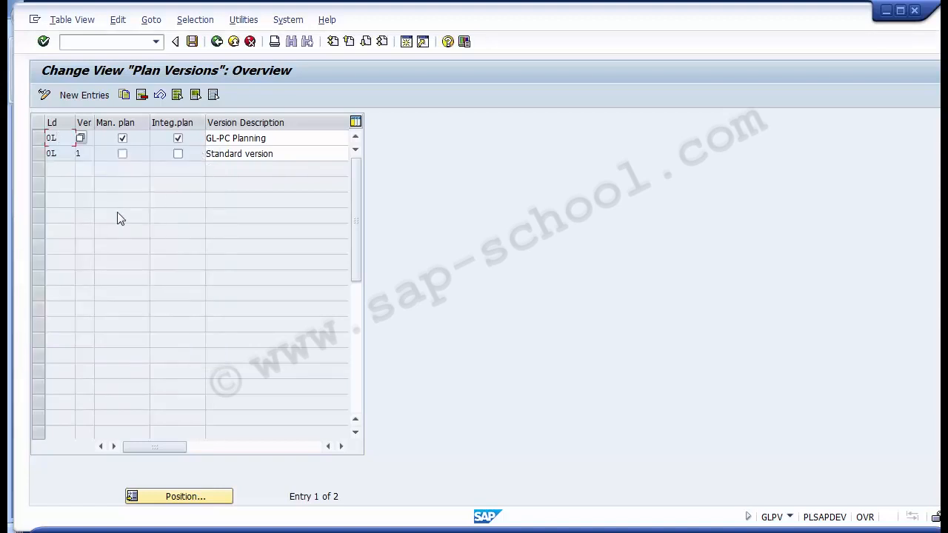
# Add a new plan version 0 for ledger 0L with manual planning and integrated planning enabled.
pyautogui.click(84, 95)
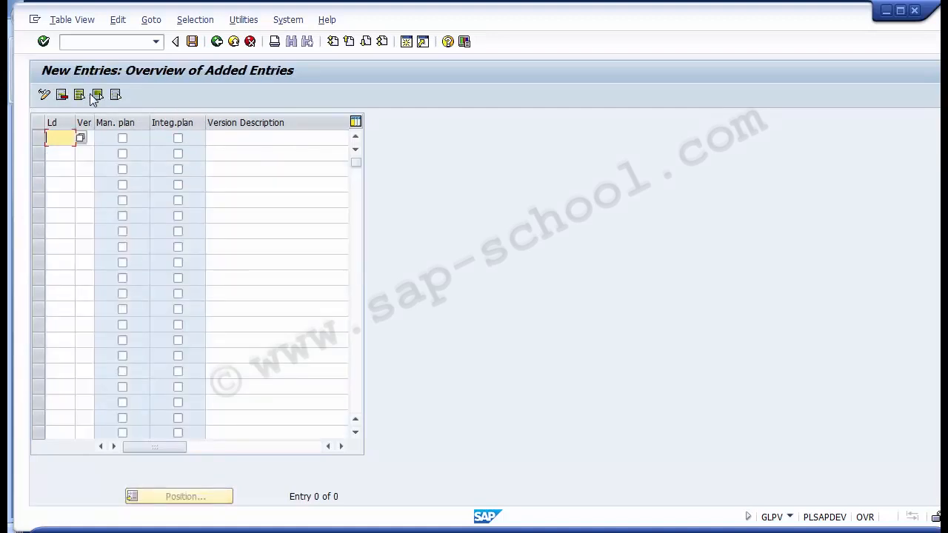
pyautogui.click(80, 139)
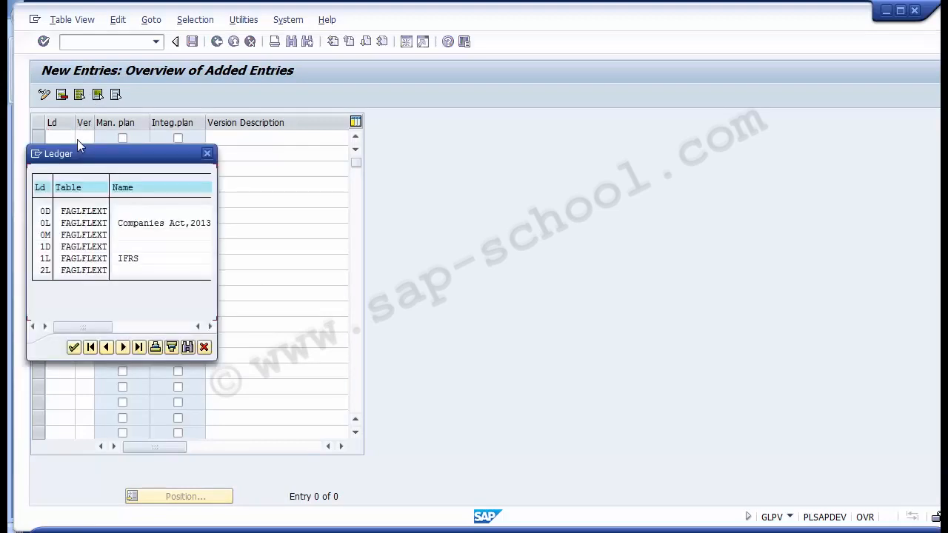
pyautogui.click(67, 224)
pyautogui.doubleClick(45, 225)
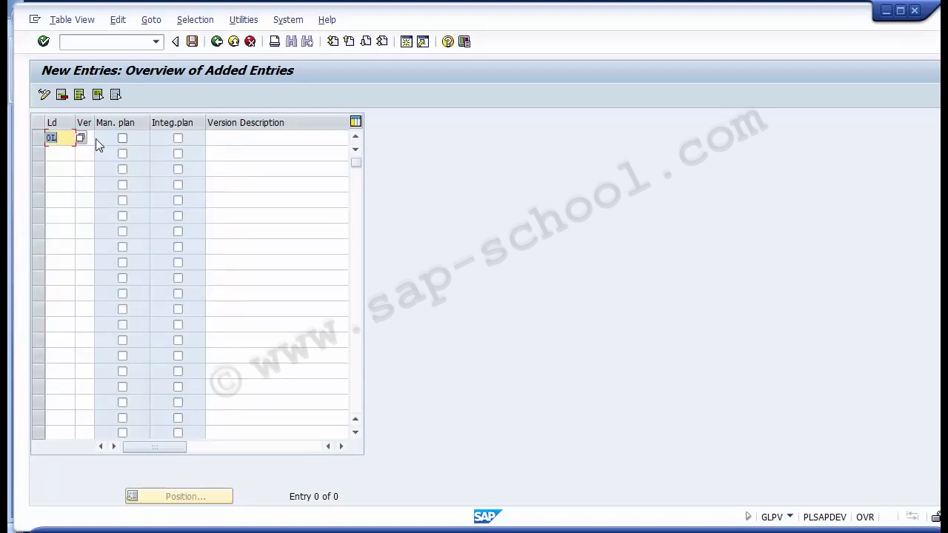
pyautogui.press('Tab')
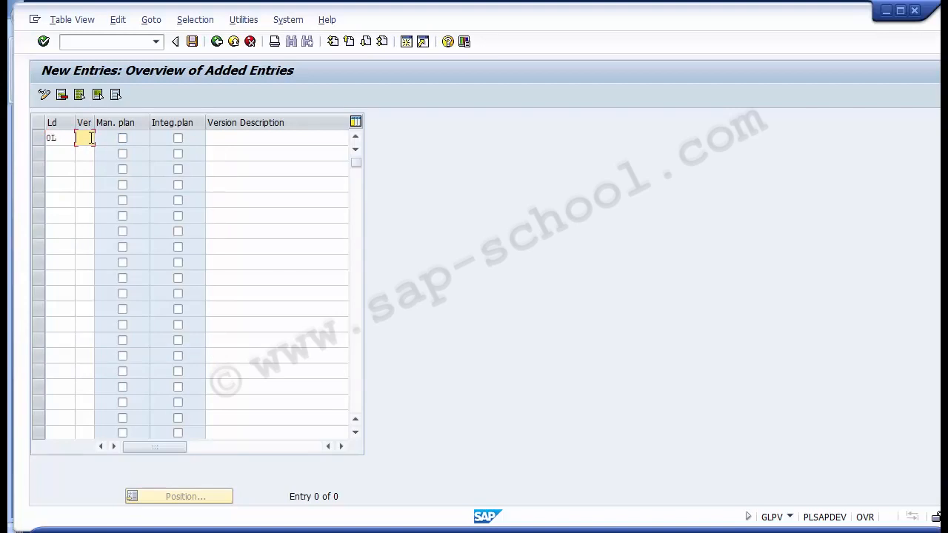
pyautogui.press('F4')
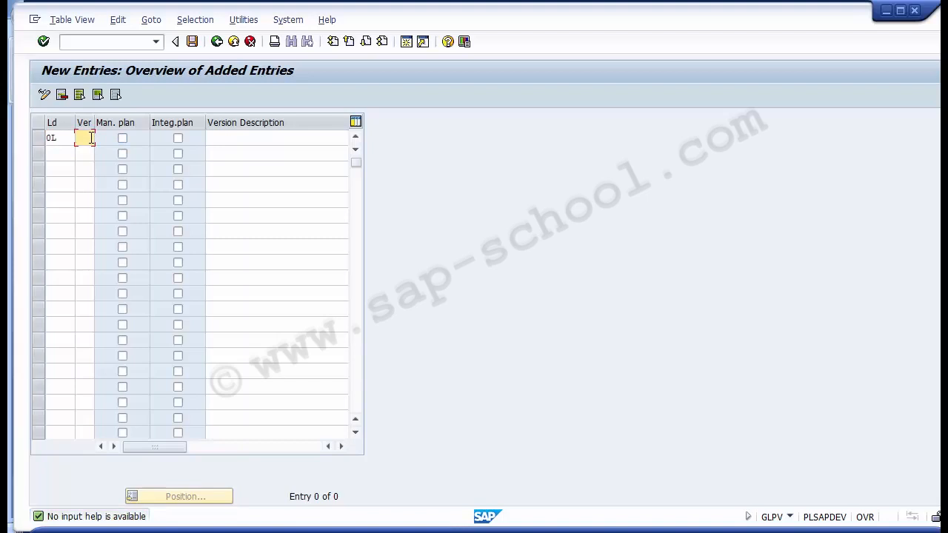
pyautogui.write('0')
pyautogui.press('Tab')
pyautogui.press('Tab')
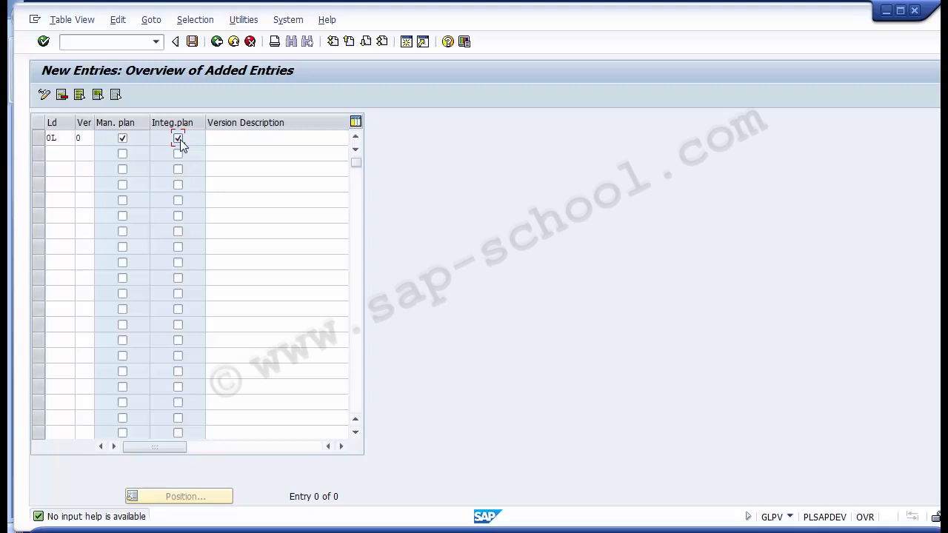
# Enter PC Planning as the version description of the new ledger 0L plan version.
pyautogui.click(216, 142)
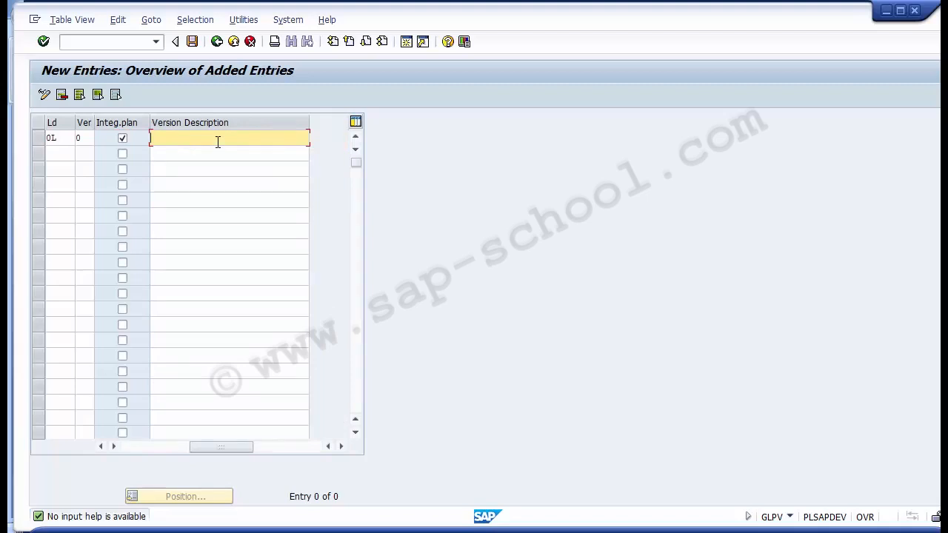
pyautogui.write('PCP')
pyautogui.press('BackSpace')
pyautogui.write('Planning')
pyautogui.click(103, 447)
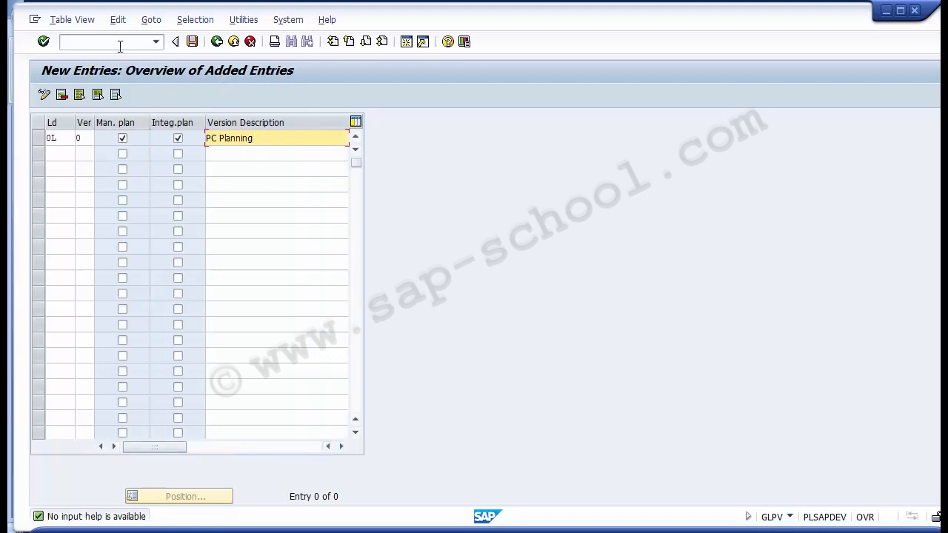
# Select ledger 0L again from the ledger list for the new PC Planning version.
pyautogui.click(70, 138)
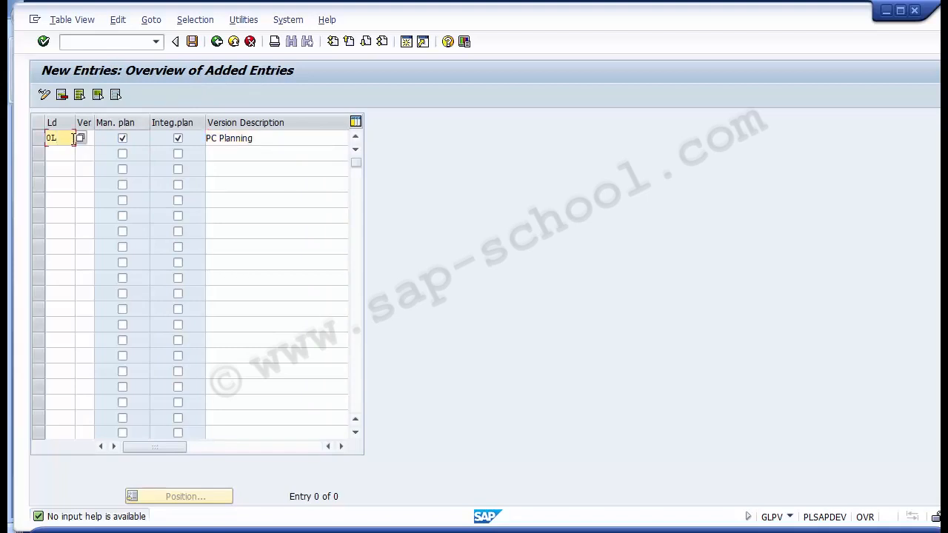
pyautogui.click(79, 139)
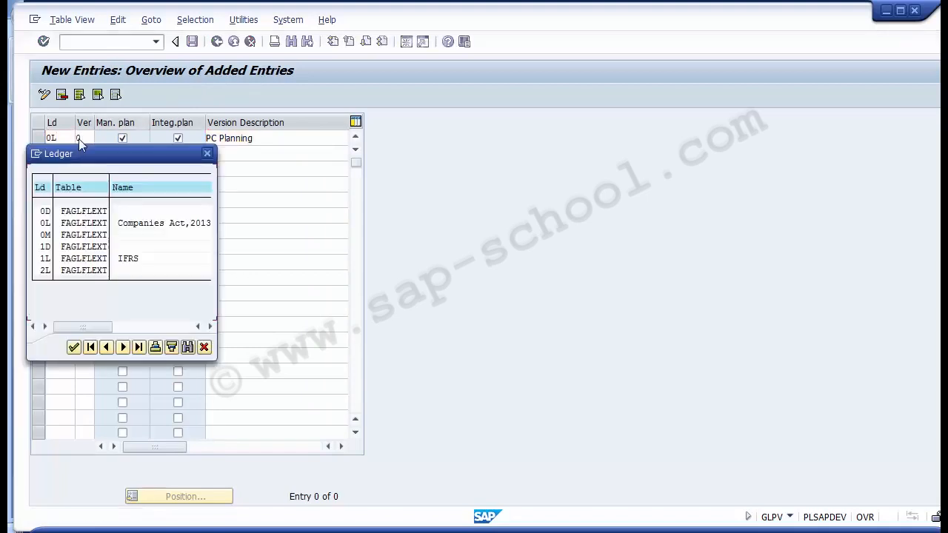
pyautogui.doubleClick(45, 226)
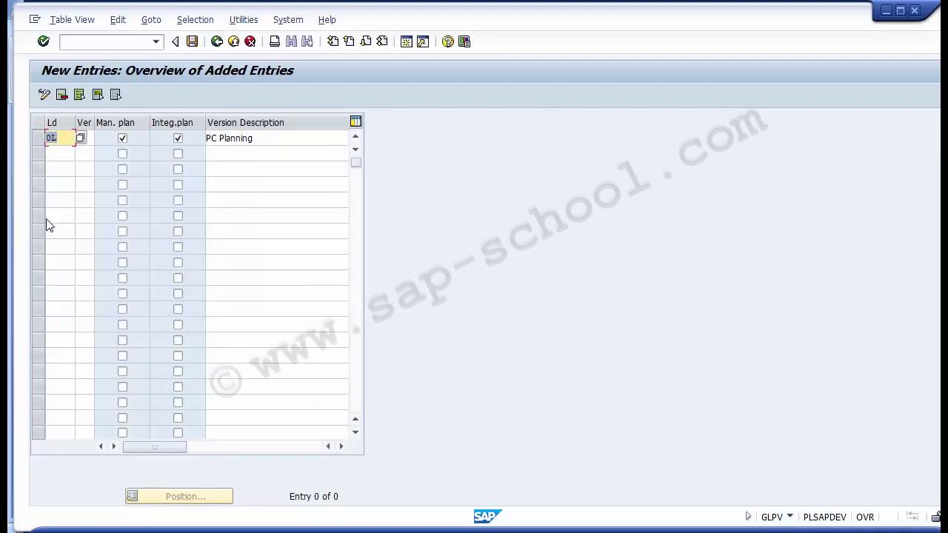
pyautogui.click(82, 140)
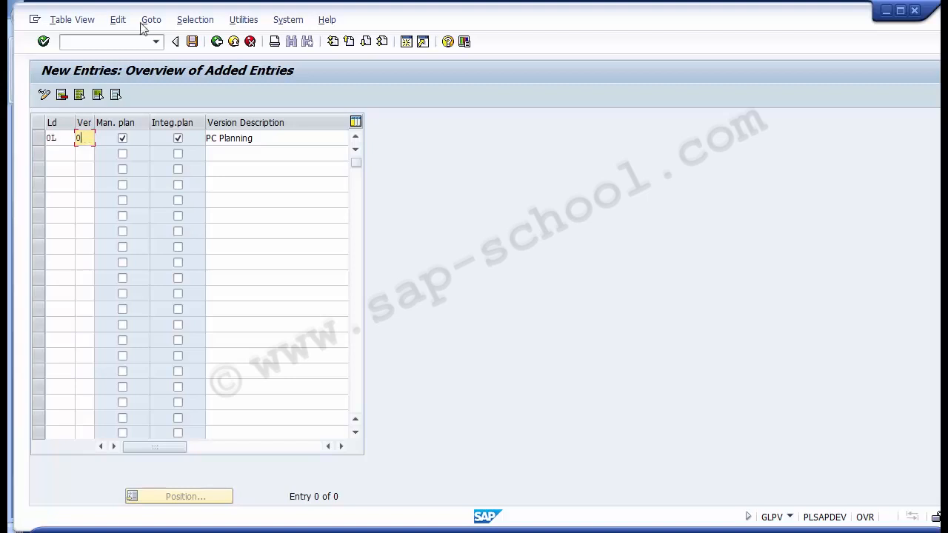
# Save the PC Planning version under ledger 1D to the proposed customizing request and return to the implementation guide.
pyautogui.click(195, 42)
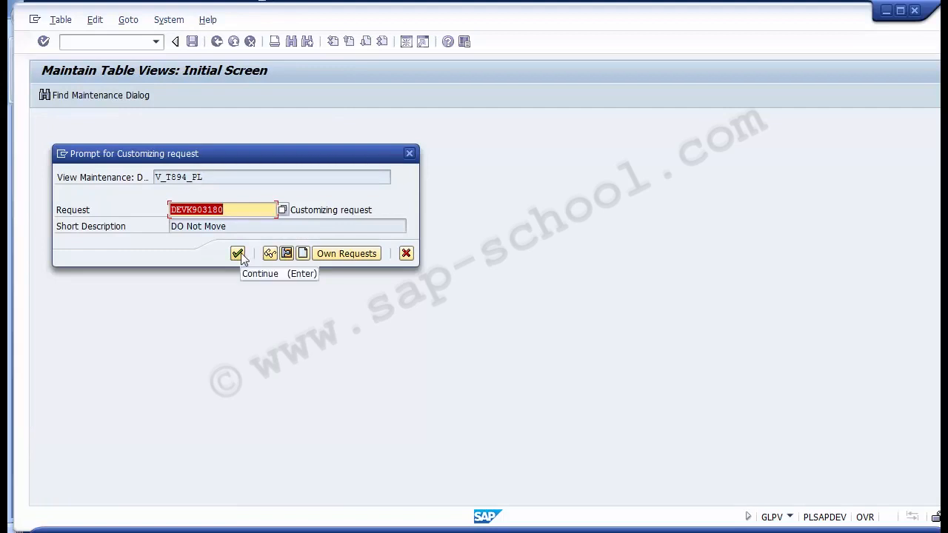
pyautogui.click(241, 252)
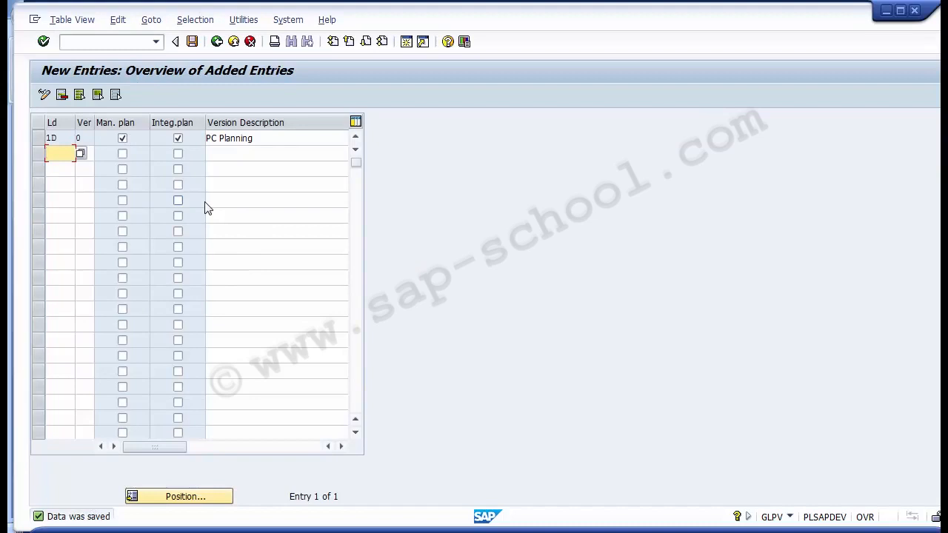
pyautogui.hotkey('alt', 'Tab')
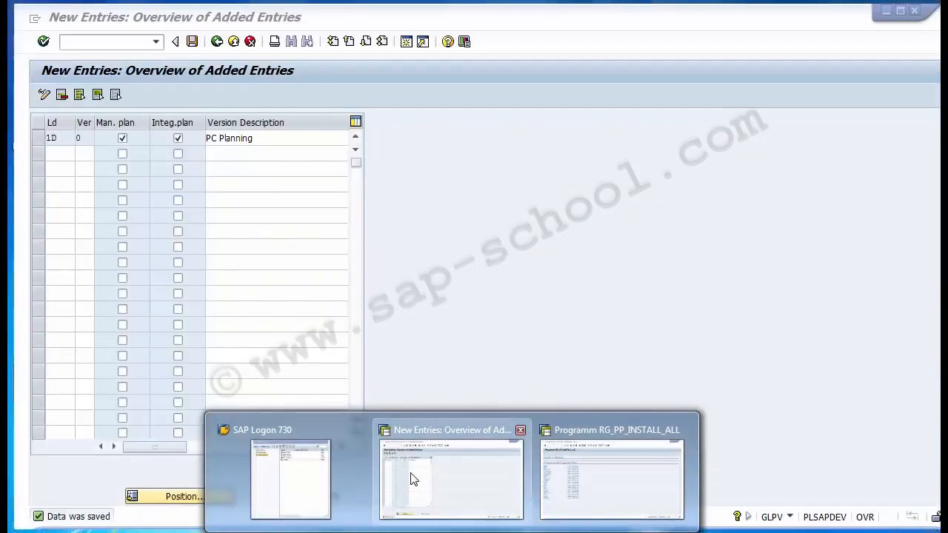
pyautogui.click(423, 508)
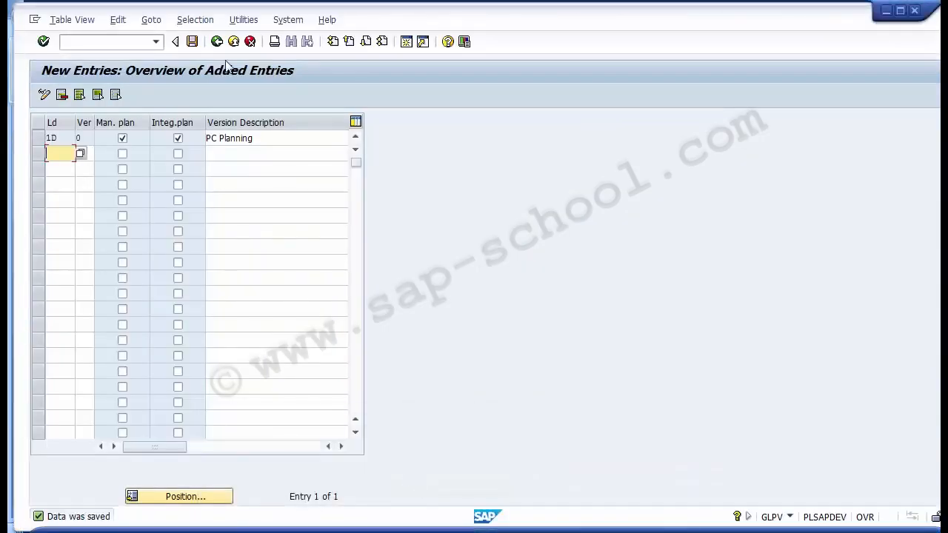
pyautogui.click(216, 42)
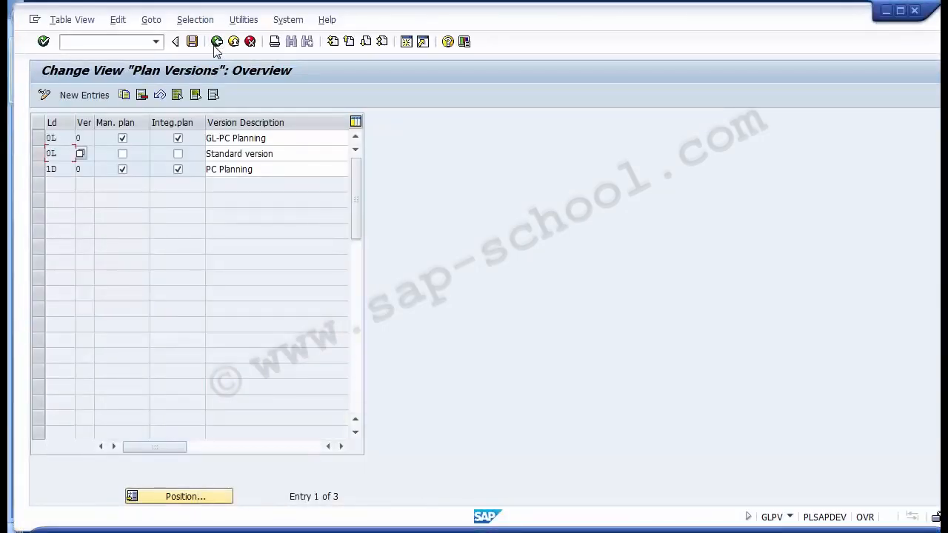
pyautogui.click(216, 41)
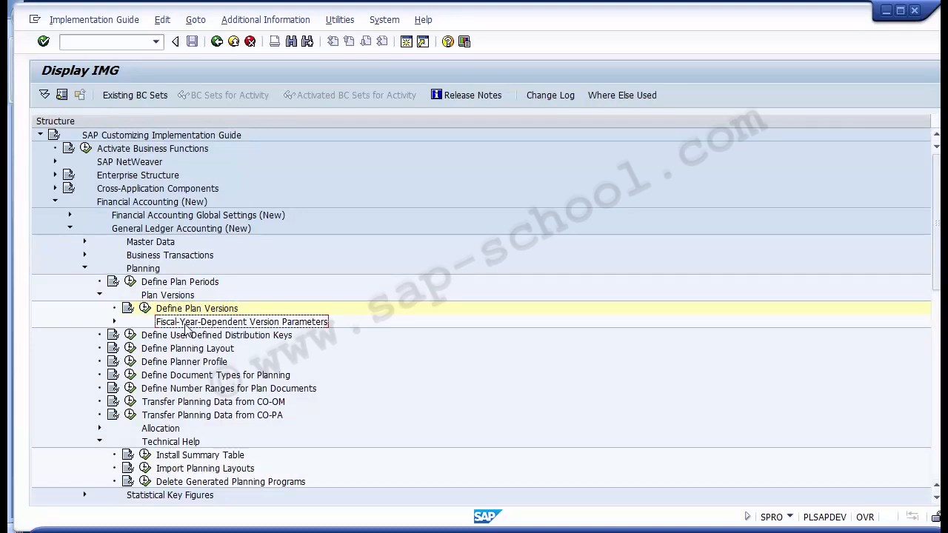
# Expand Fiscal-Year-Dependent Version Parameters under Plan Versions and open the Assign Plan Version to Fiscal Year and Activate activity.
pyautogui.click(115, 322)
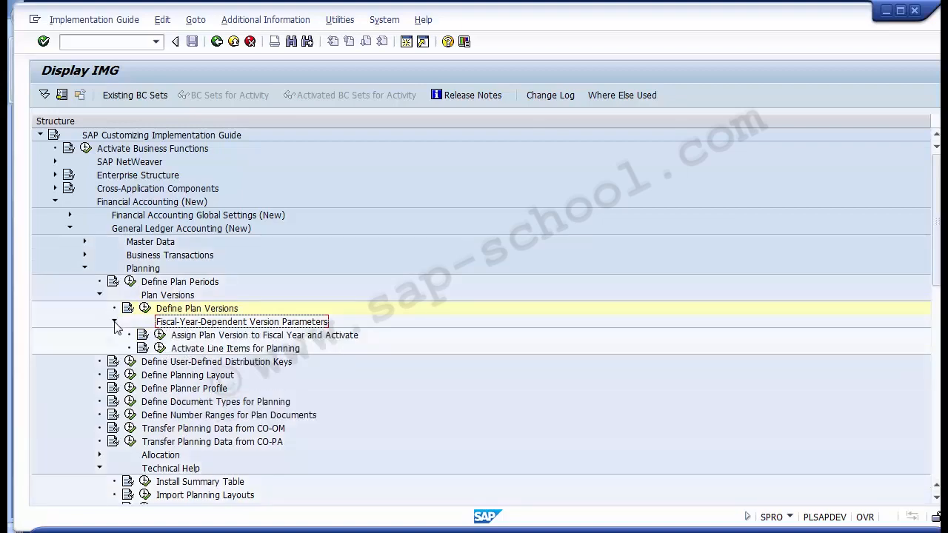
pyautogui.click(114, 322)
pyautogui.click(115, 322)
pyautogui.click(247, 338)
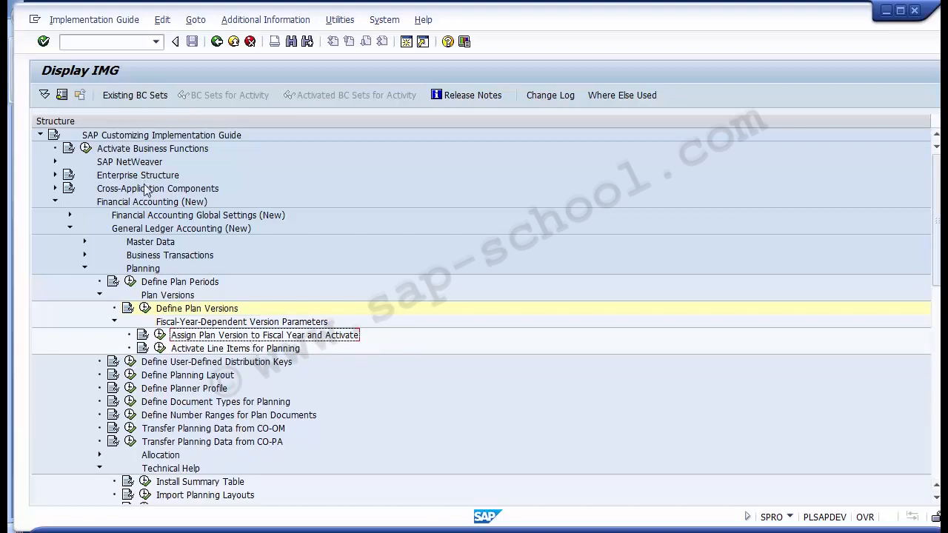
pyautogui.click(130, 203)
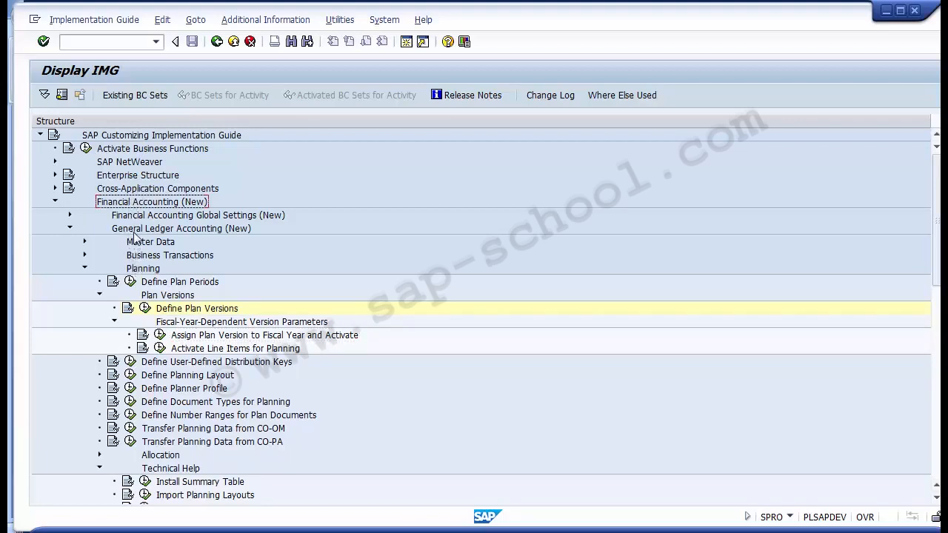
pyautogui.click(135, 232)
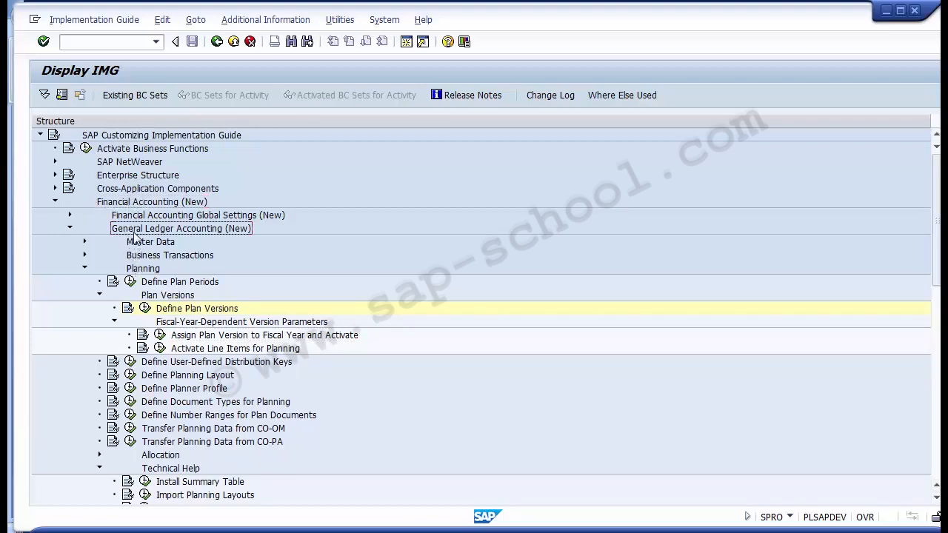
pyautogui.click(143, 271)
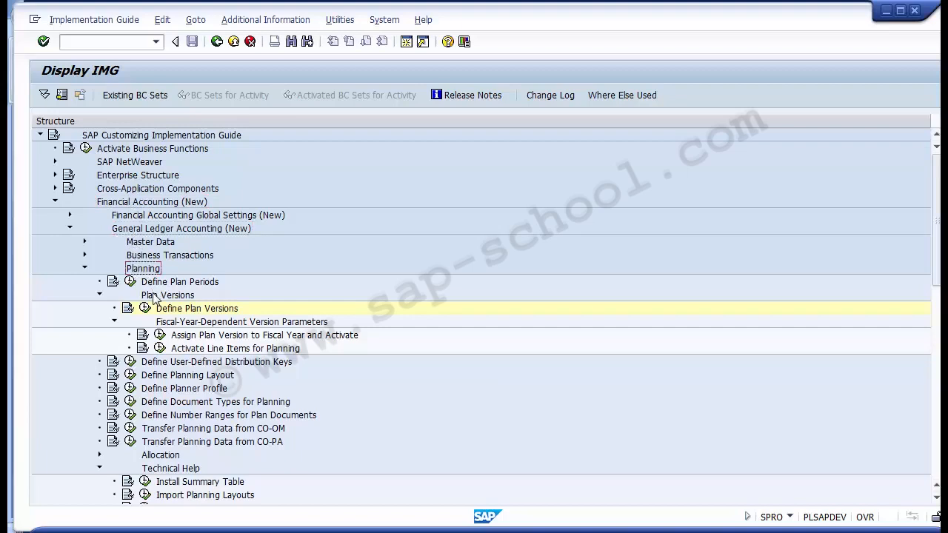
pyautogui.click(154, 296)
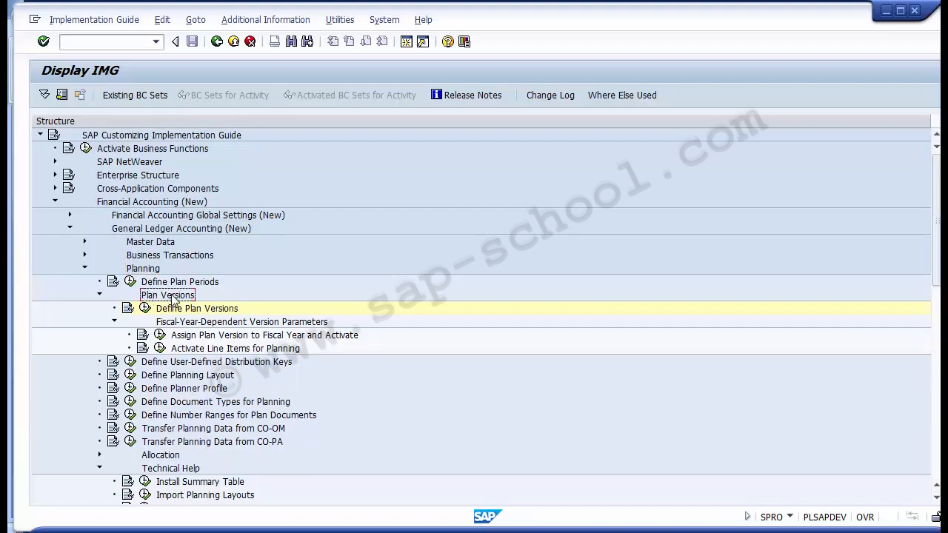
pyautogui.click(198, 324)
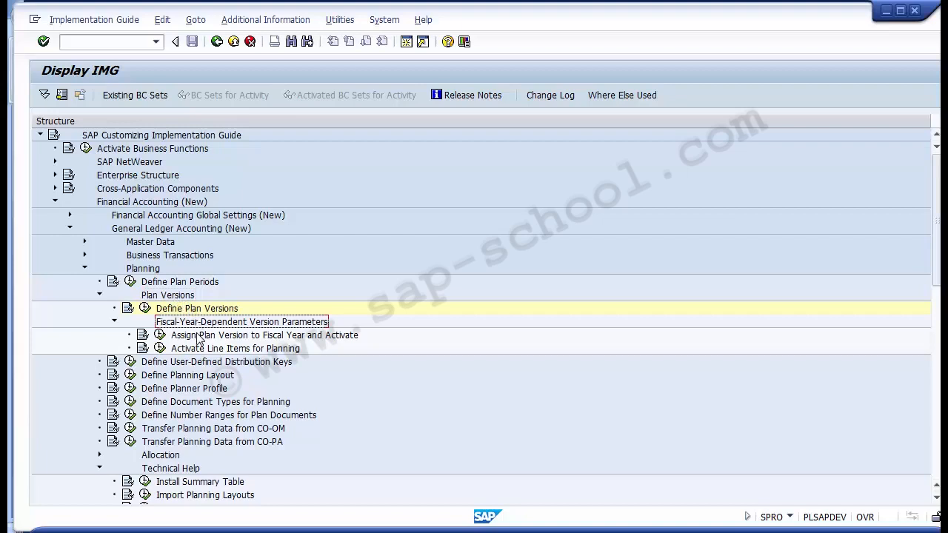
pyautogui.click(199, 338)
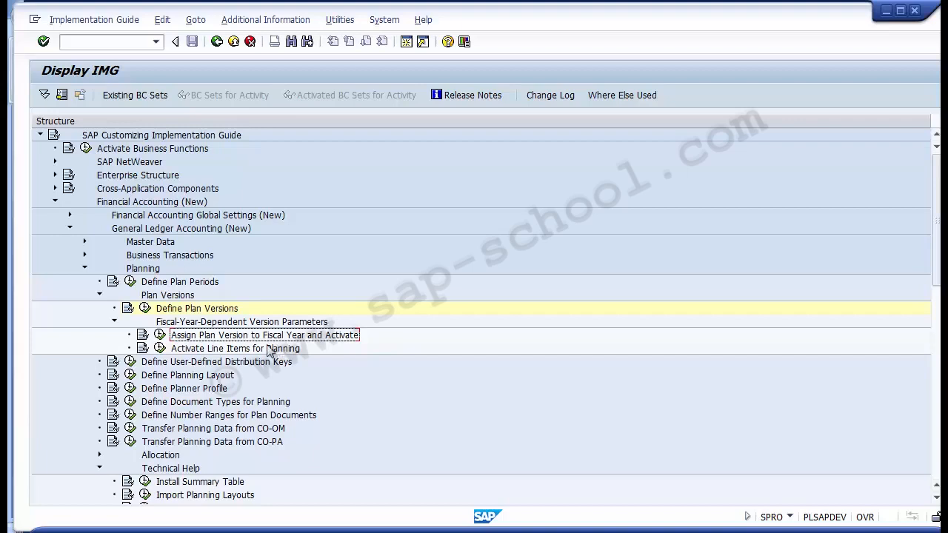
pyautogui.click(160, 335)
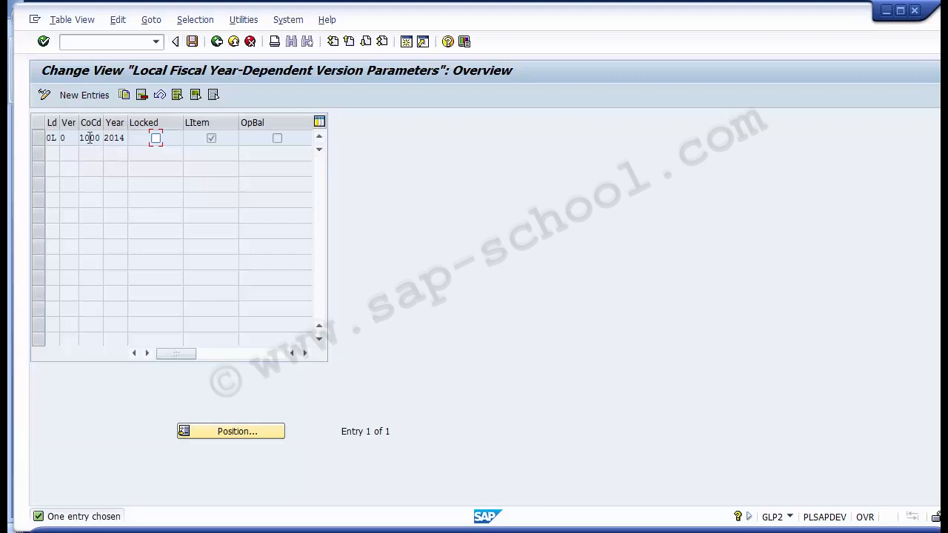
# Create a new fiscal-year version parameter entry and choose ledger 1D for it from the ledger list.
pyautogui.click(39, 139)
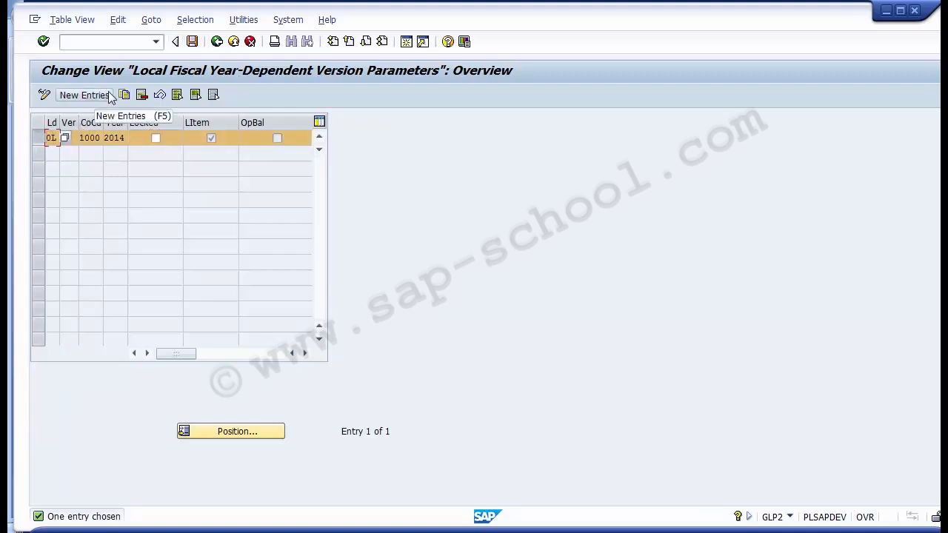
pyautogui.click(39, 138)
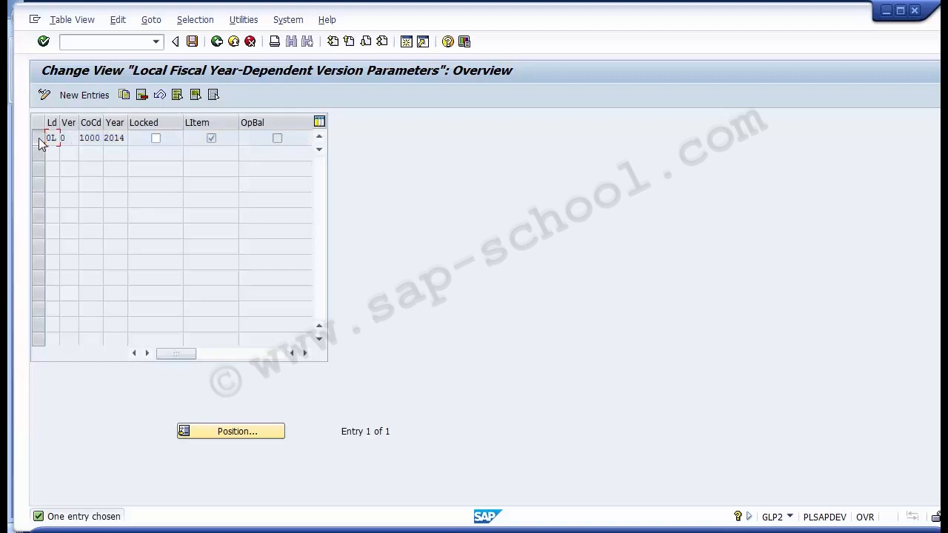
pyautogui.click(39, 137)
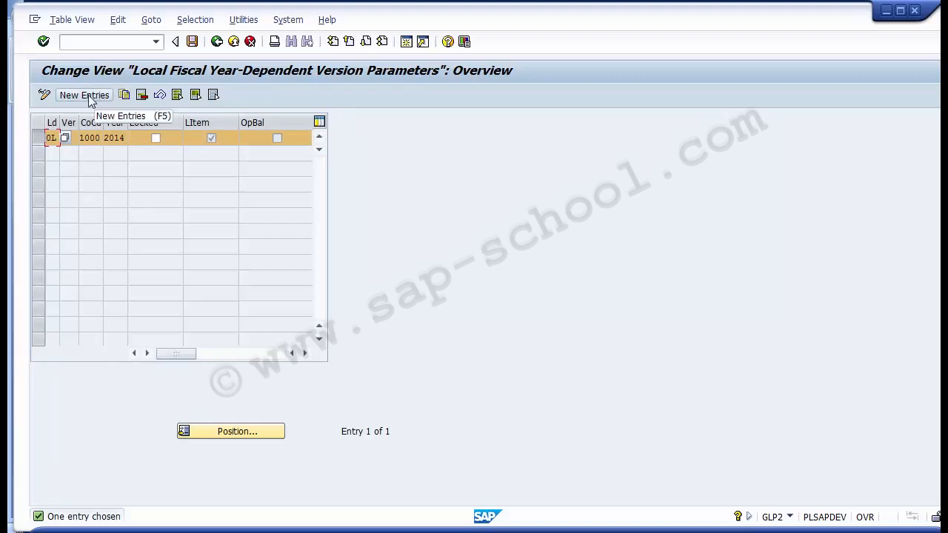
pyautogui.click(84, 95)
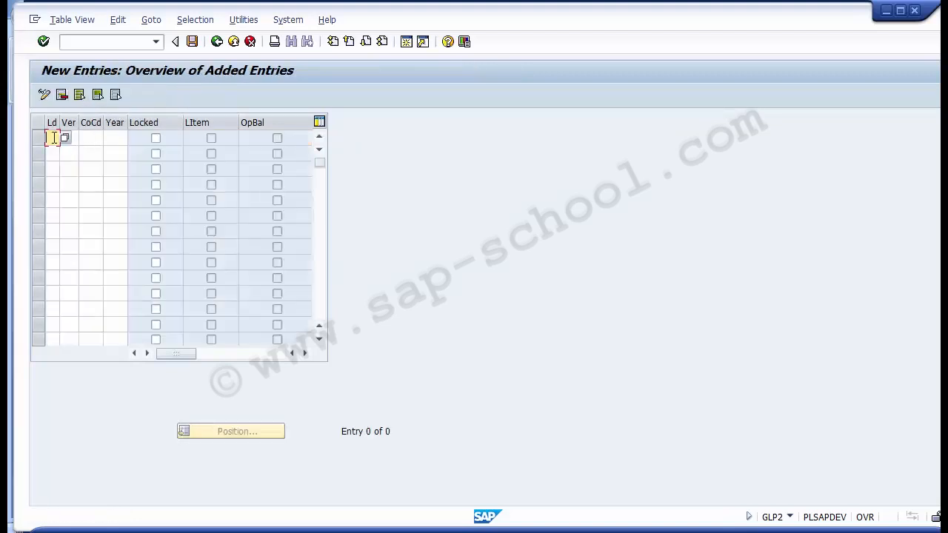
pyautogui.press('F4')
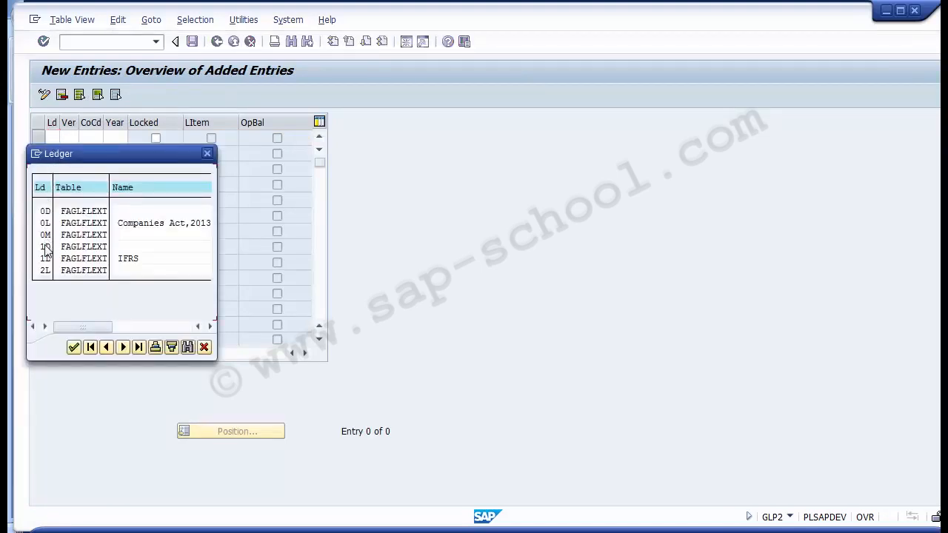
pyautogui.doubleClick(44, 248)
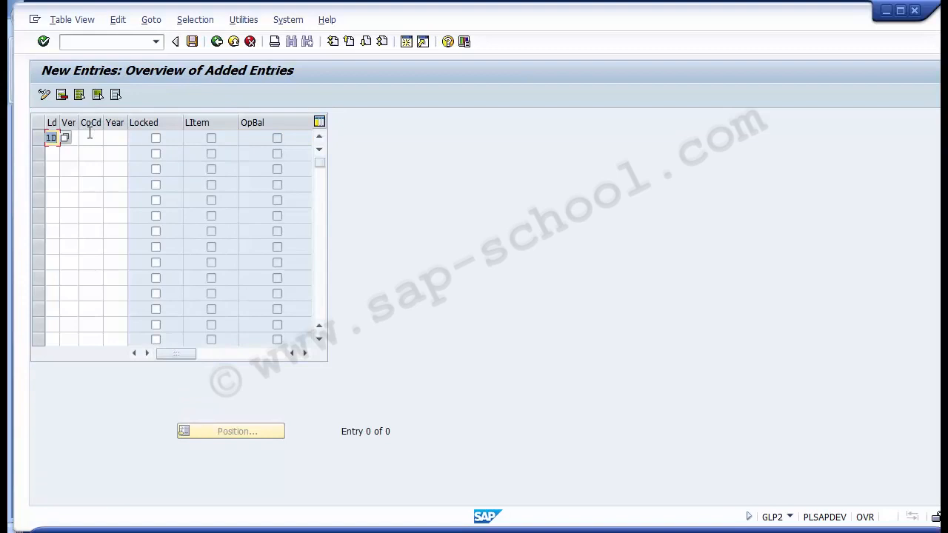
# Complete the new ledger 1D entry with version 0, company code 1000 and year 2014.
pyautogui.press('Tab')
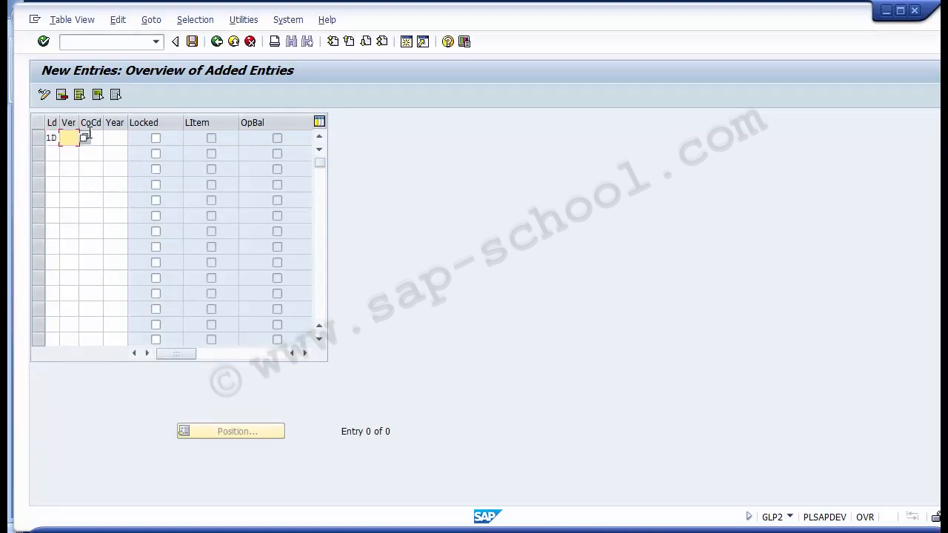
pyautogui.write('0')
pyautogui.press('Tab')
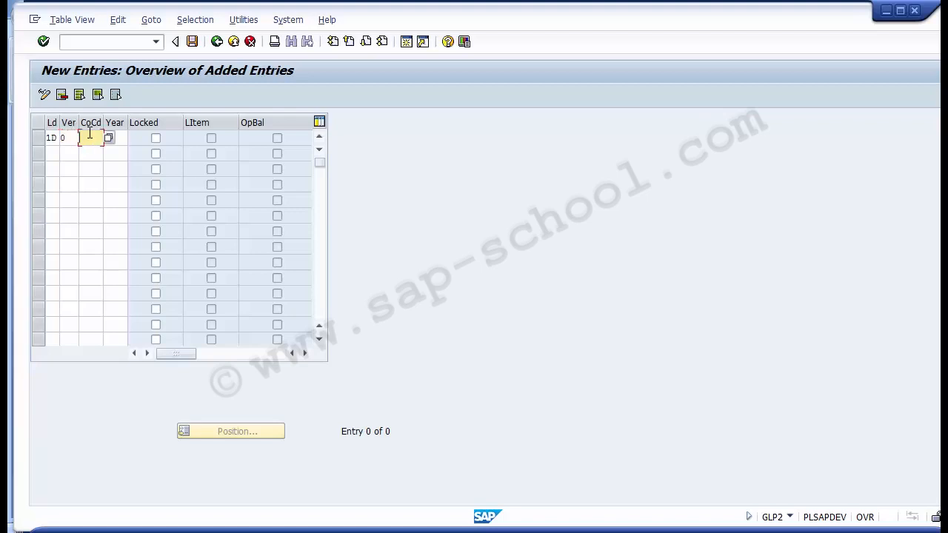
pyautogui.write('1')
pyautogui.write('000')
pyautogui.press('Tab')
pyautogui.write('2014')
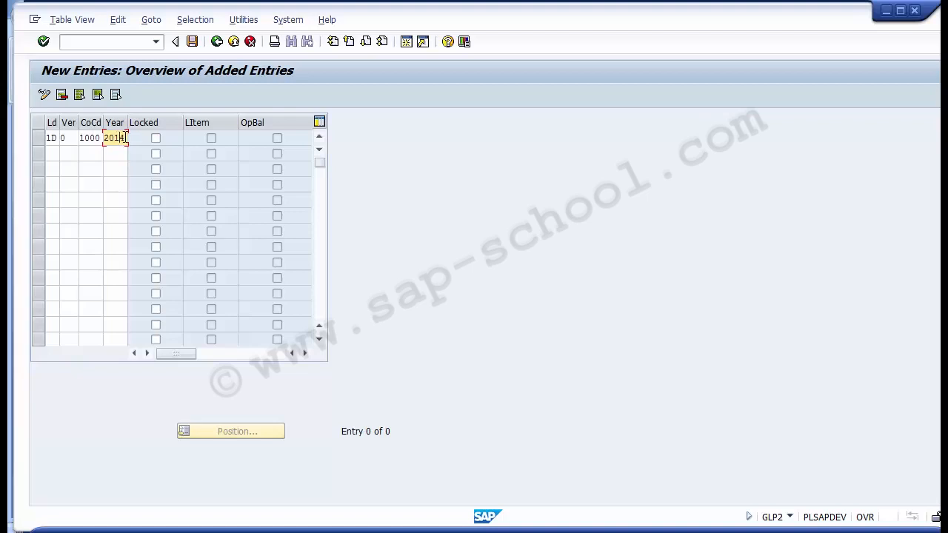
pyautogui.click(70, 137)
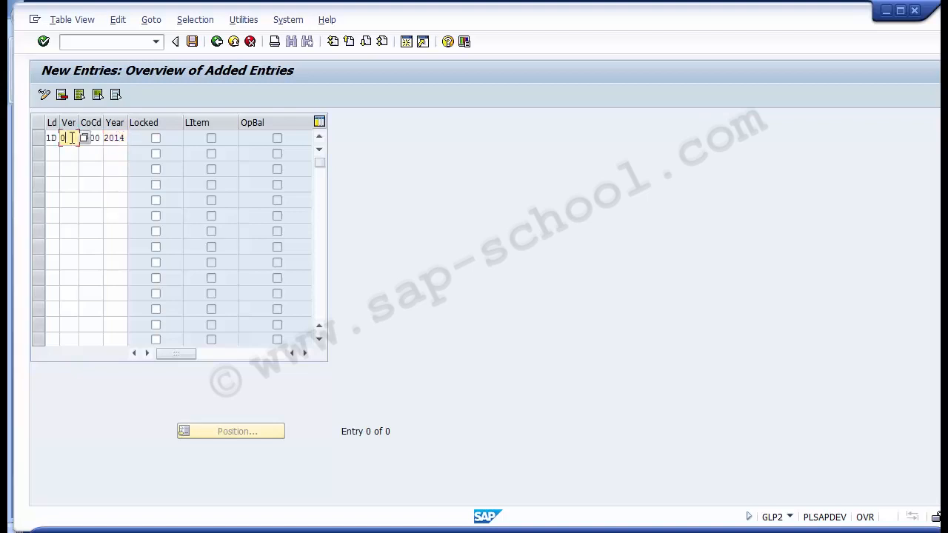
pyautogui.click(57, 139)
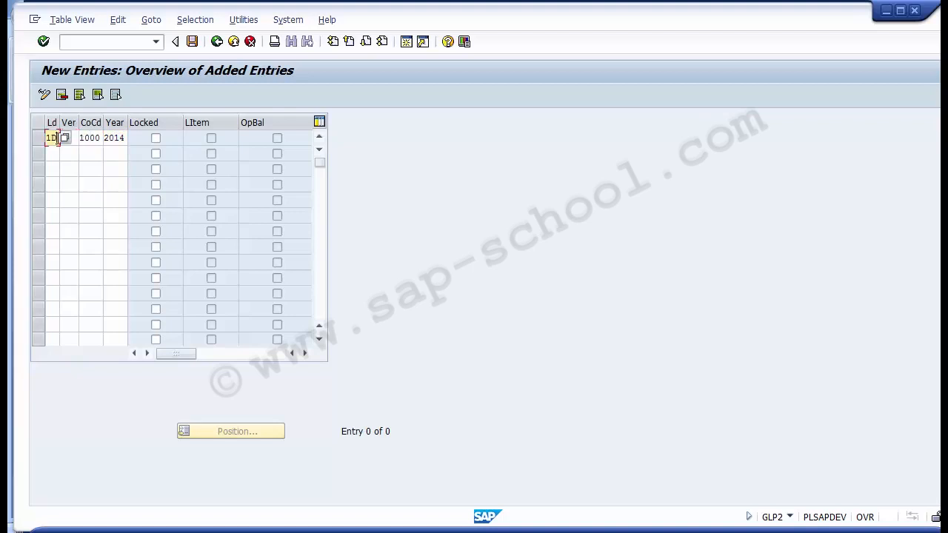
# Save the ledger 1D entry, left unlocked, to the proposed customizing request and return to the version parameters overview.
pyautogui.click(192, 43)
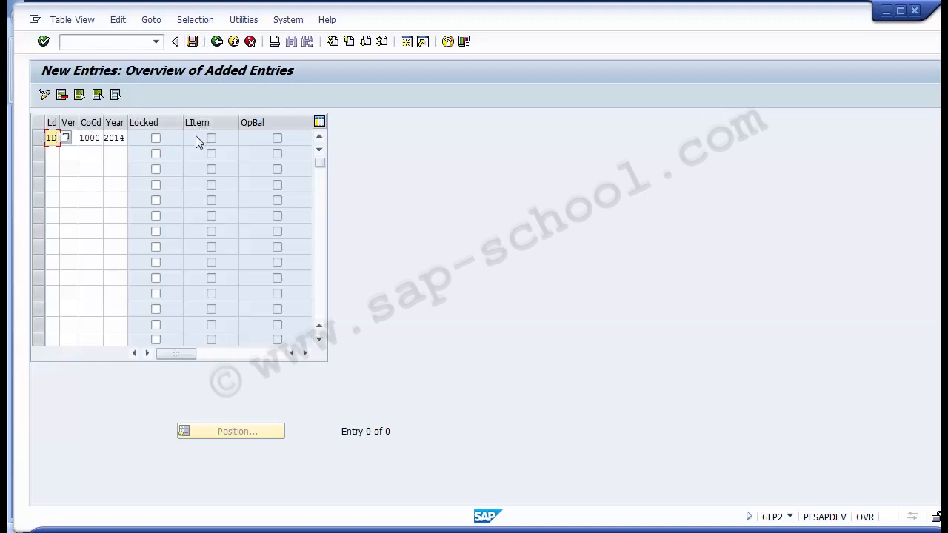
pyautogui.click(156, 139)
pyautogui.click(168, 143)
pyautogui.click(192, 42)
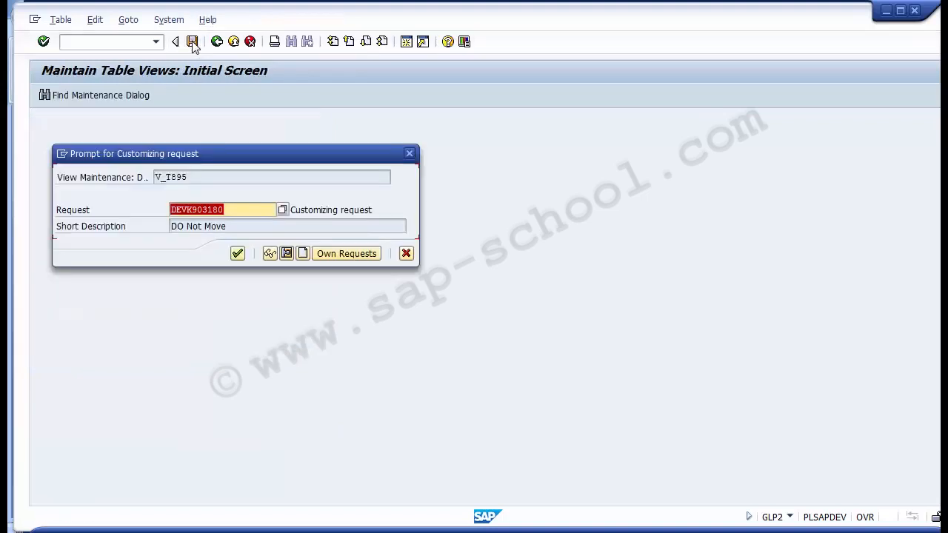
pyautogui.click(237, 258)
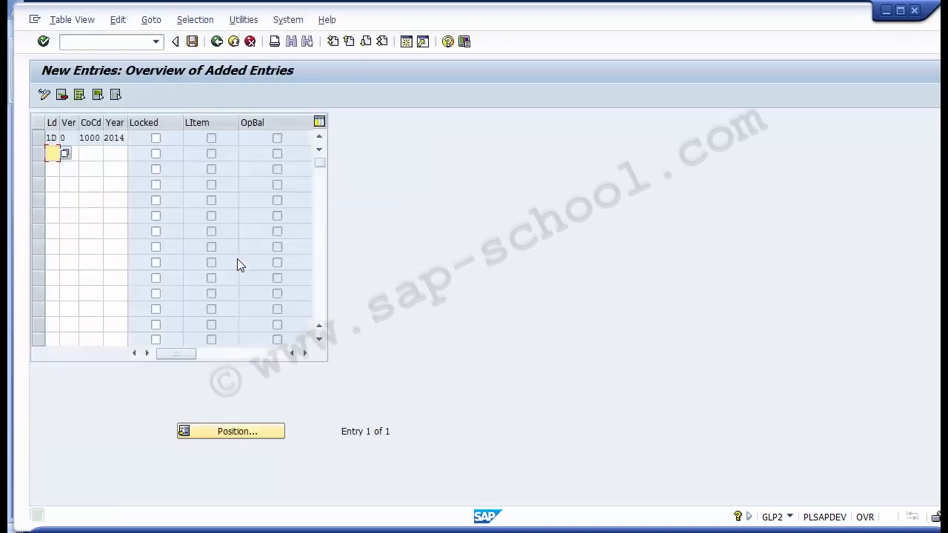
pyautogui.click(39, 137)
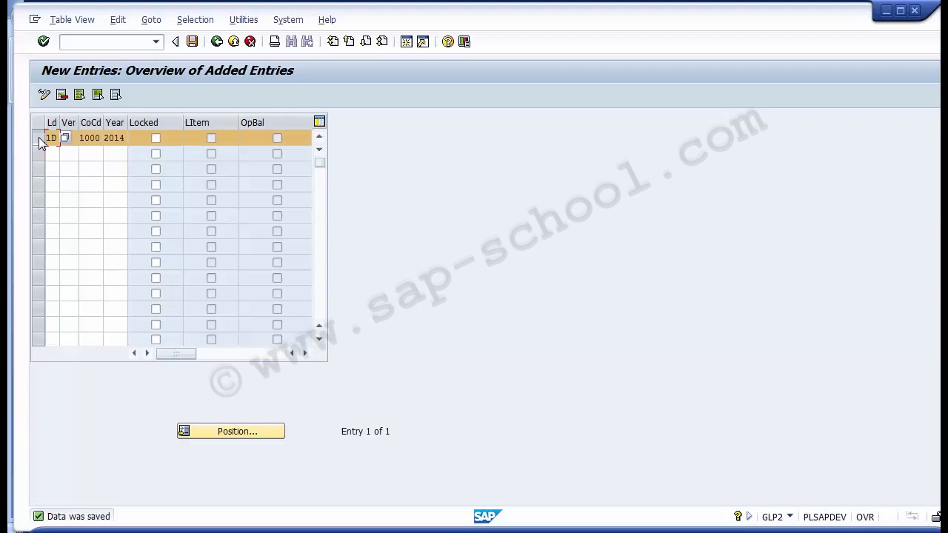
pyautogui.click(156, 138)
pyautogui.click(217, 41)
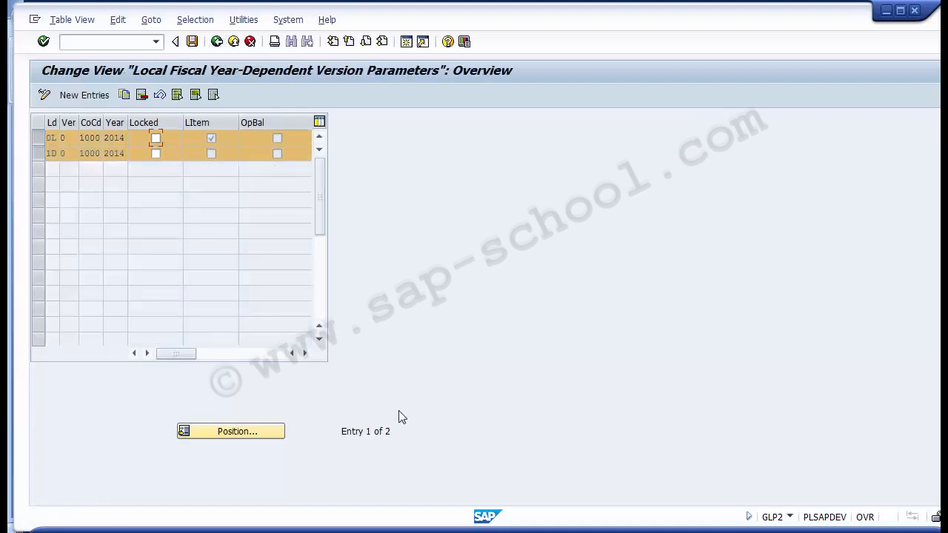
# Leave the version parameters overview and switch to PowerPoint to check the line item activation entry on the Configuration Steps slide.
pyautogui.click(216, 41)
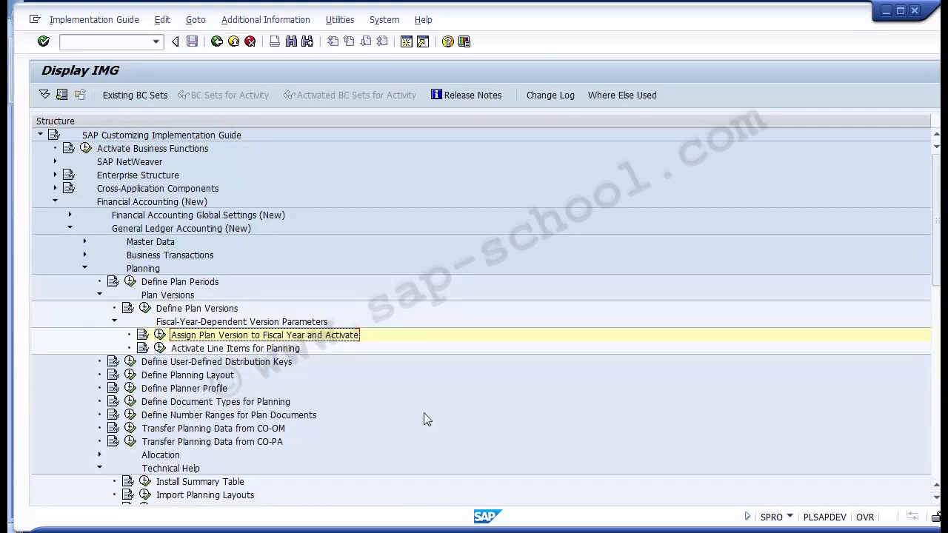
pyautogui.moveTo(402, 530)
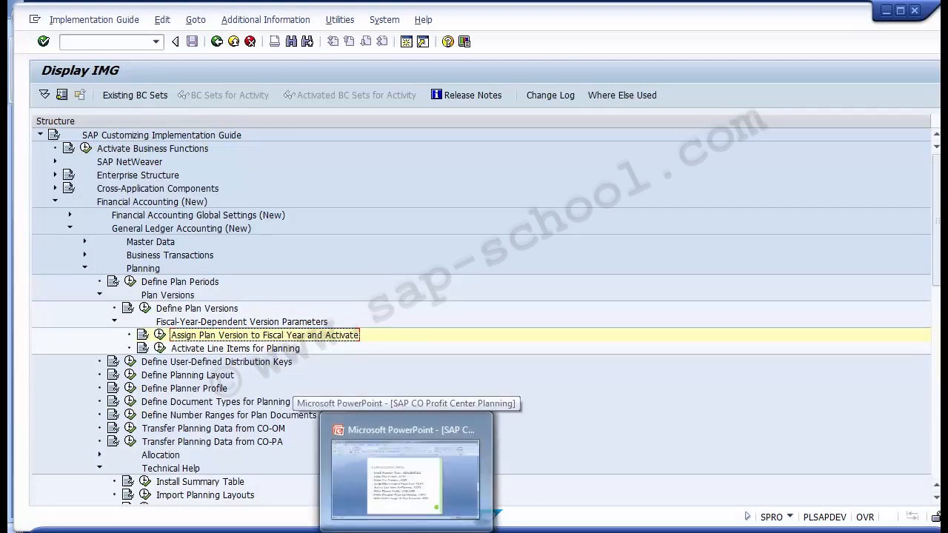
pyautogui.click(402, 466)
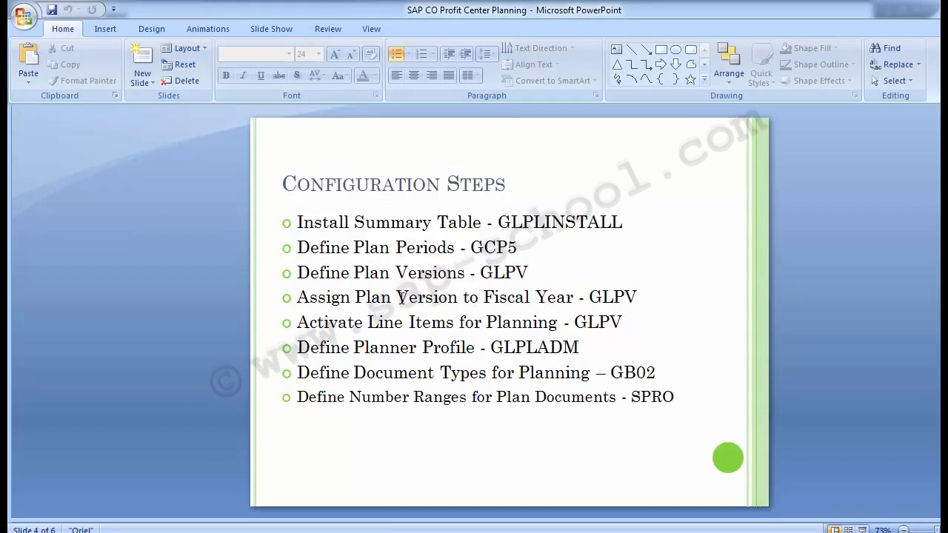
pyautogui.click(302, 323)
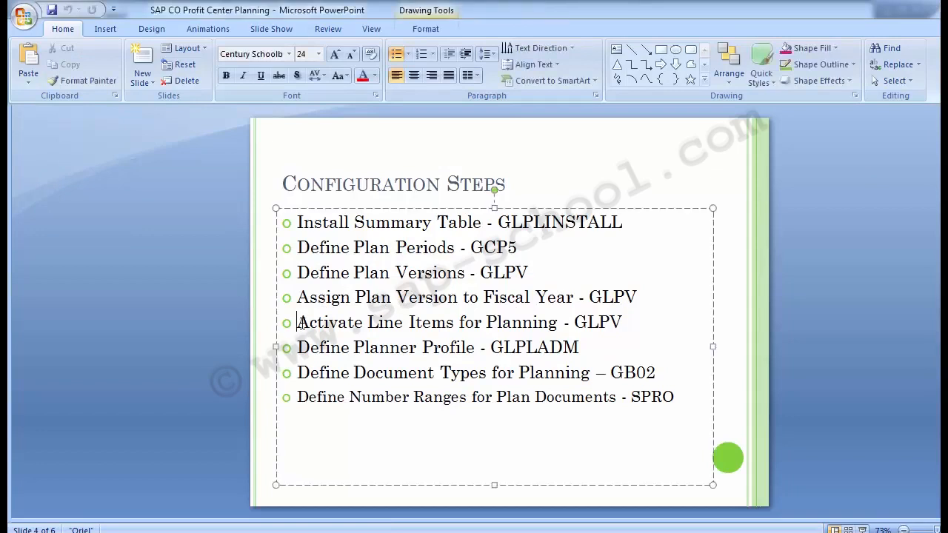
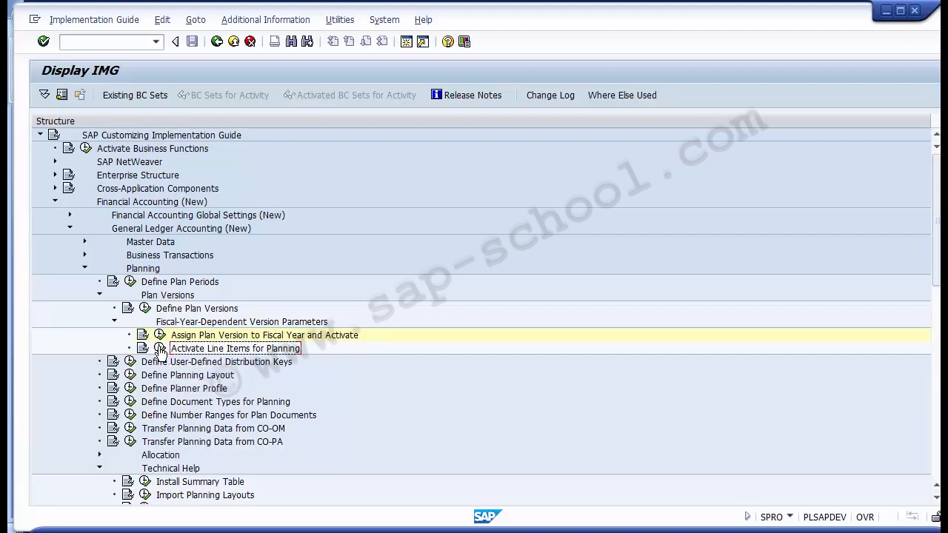
# Open the Activate Line Items for Planning activity in SAP and choose ledger 0L from the ledger list.
pyautogui.click(159, 349)
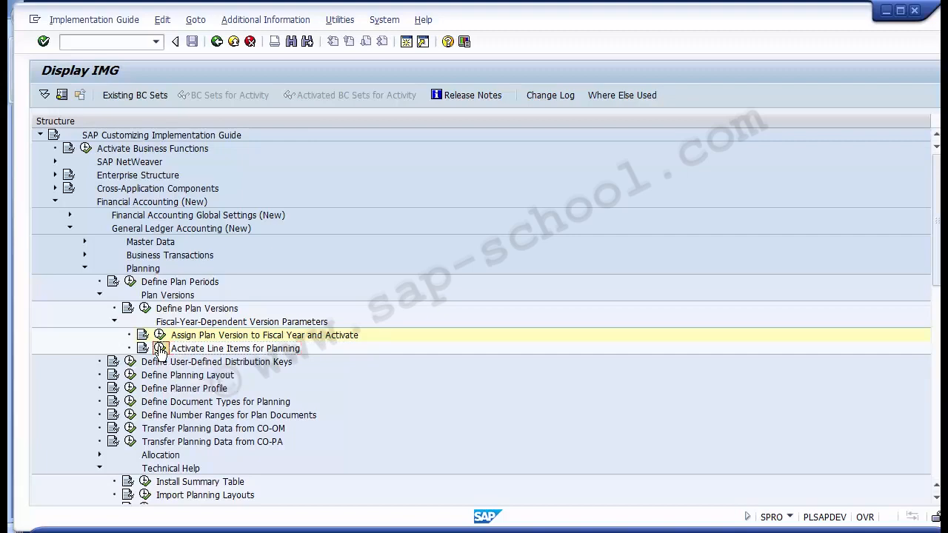
pyautogui.click(160, 348)
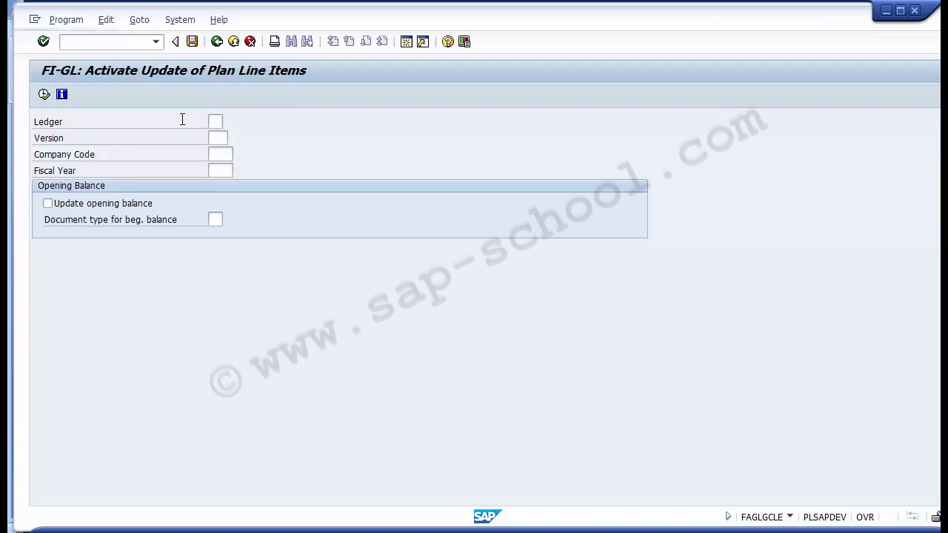
pyautogui.press('F4')
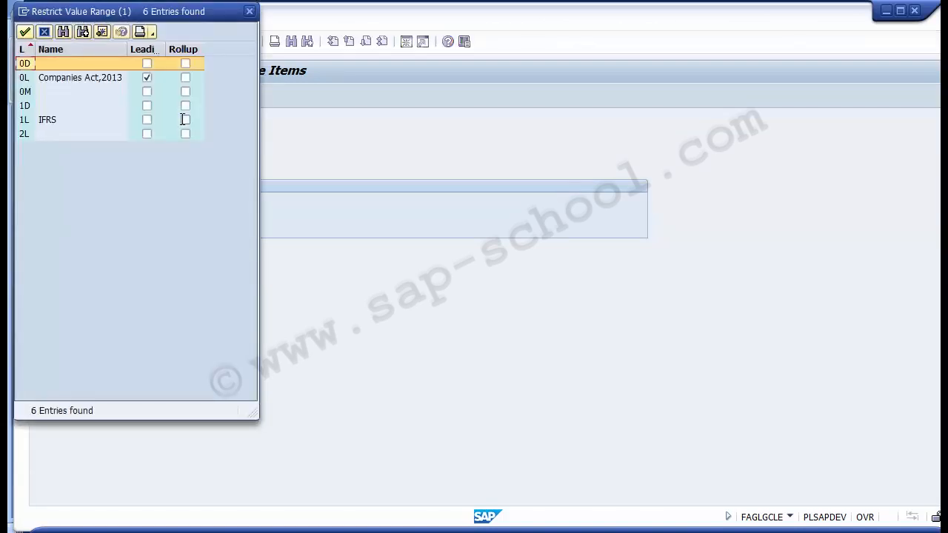
pyautogui.click(67, 79)
pyautogui.doubleClick(66, 79)
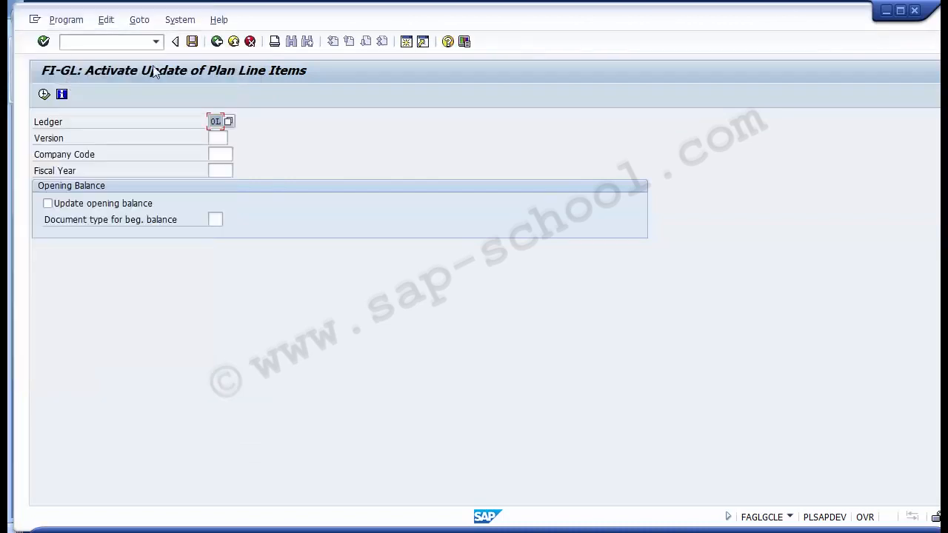
# Enter version 0, company code 1000 and fiscal year 2014, and run the plan line item activation for ledger 1D.
pyautogui.click(219, 137)
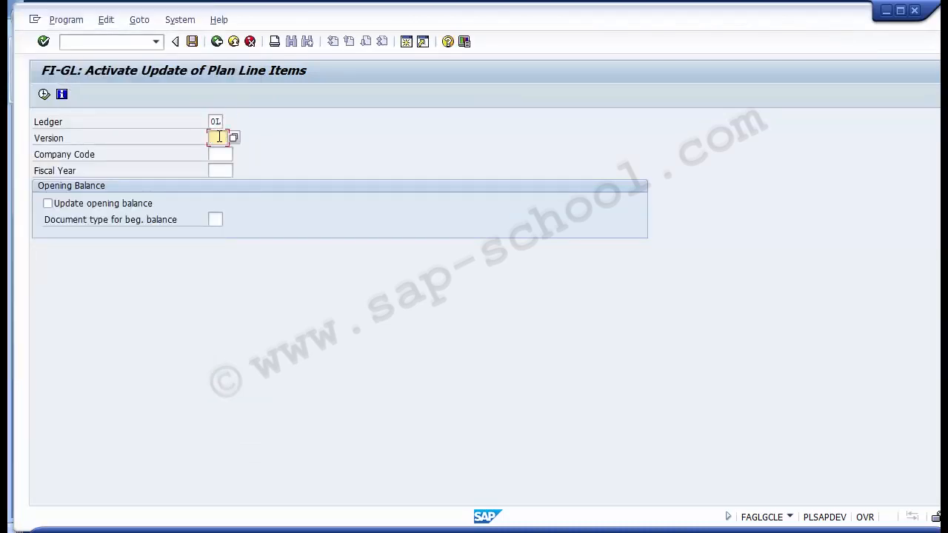
pyautogui.write('0')
pyautogui.click(224, 155)
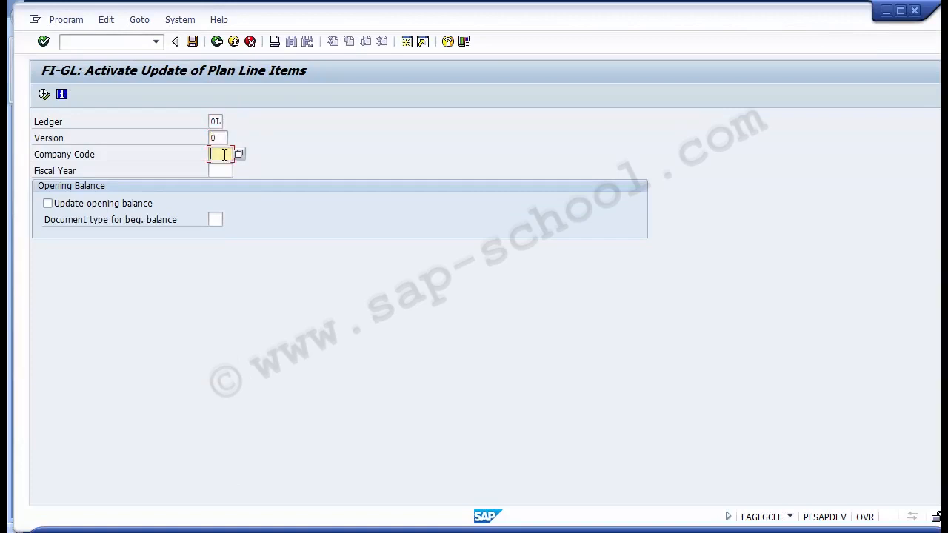
pyautogui.write('1000')
pyautogui.click(224, 168)
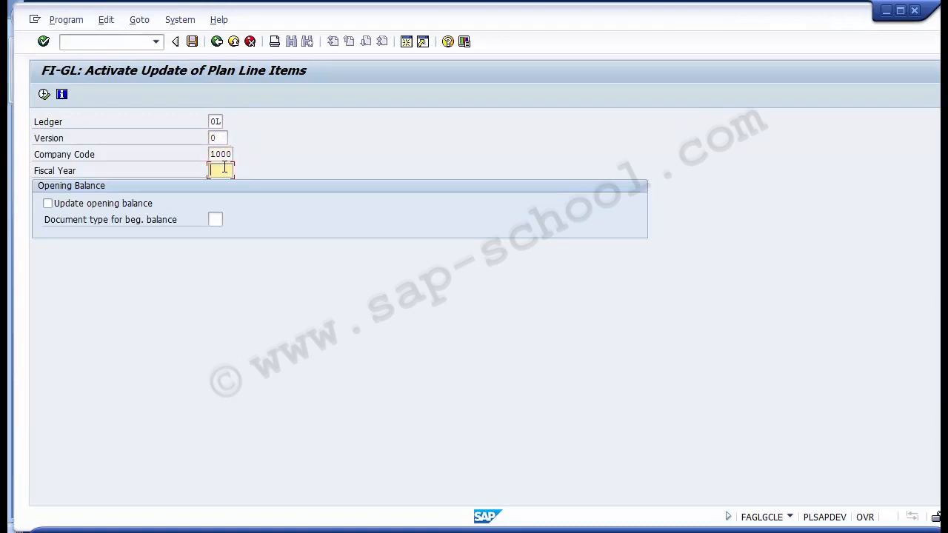
pyautogui.write('2014')
pyautogui.click(44, 95)
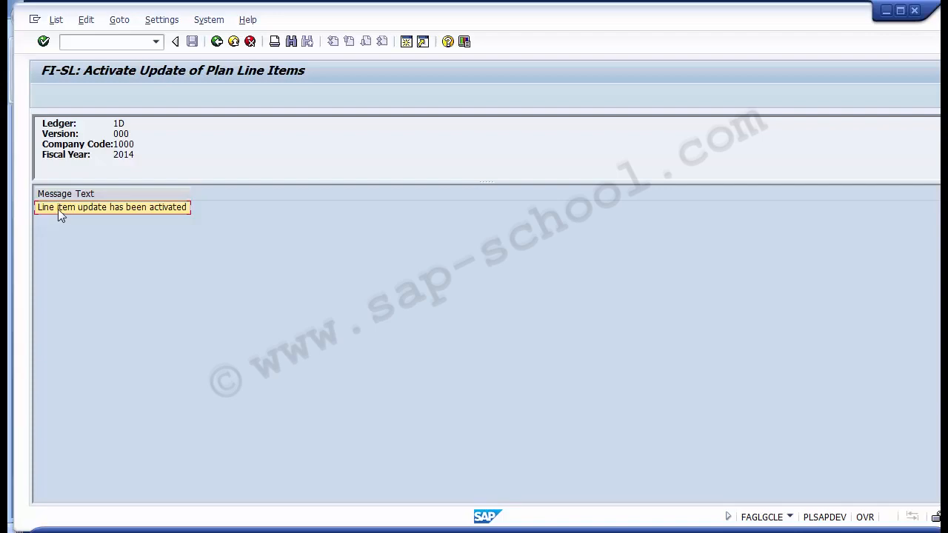
# Check the Configuration Steps slide in PowerPoint and return to the SAP implementation guide.
pyautogui.click(399, 532)
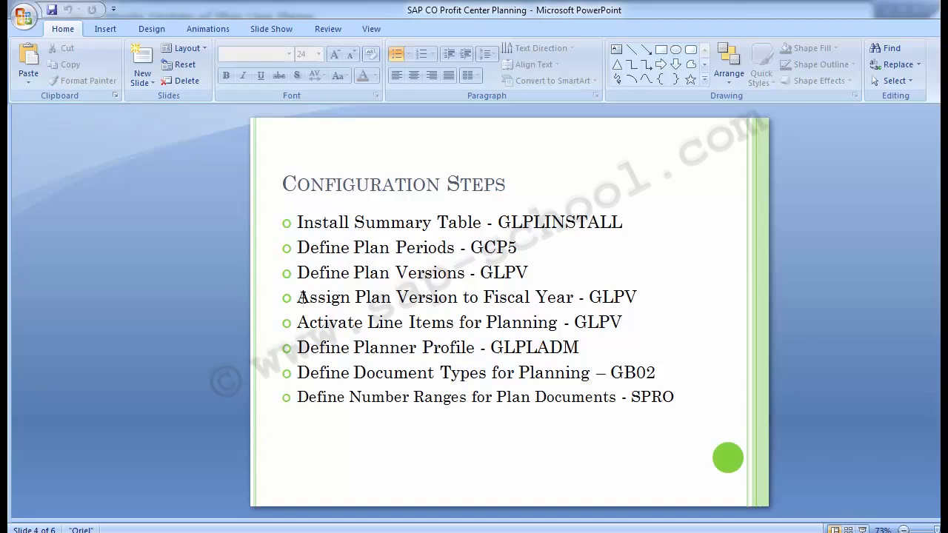
pyautogui.click(454, 527)
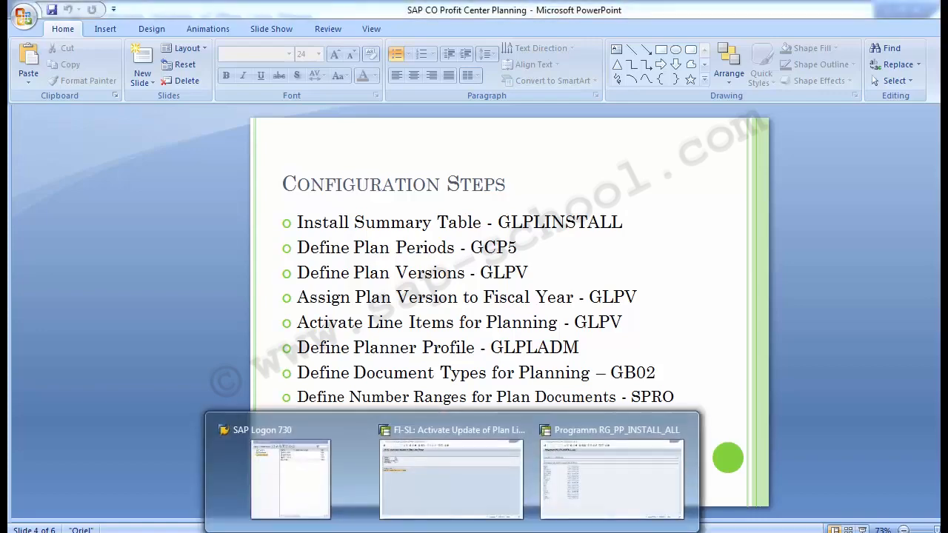
pyautogui.click(417, 466)
pyautogui.click(216, 42)
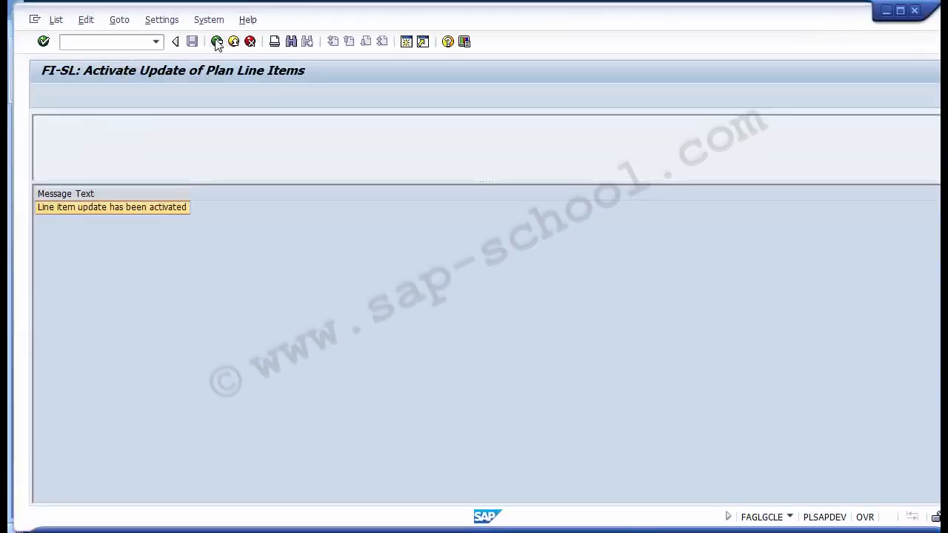
pyautogui.click(216, 41)
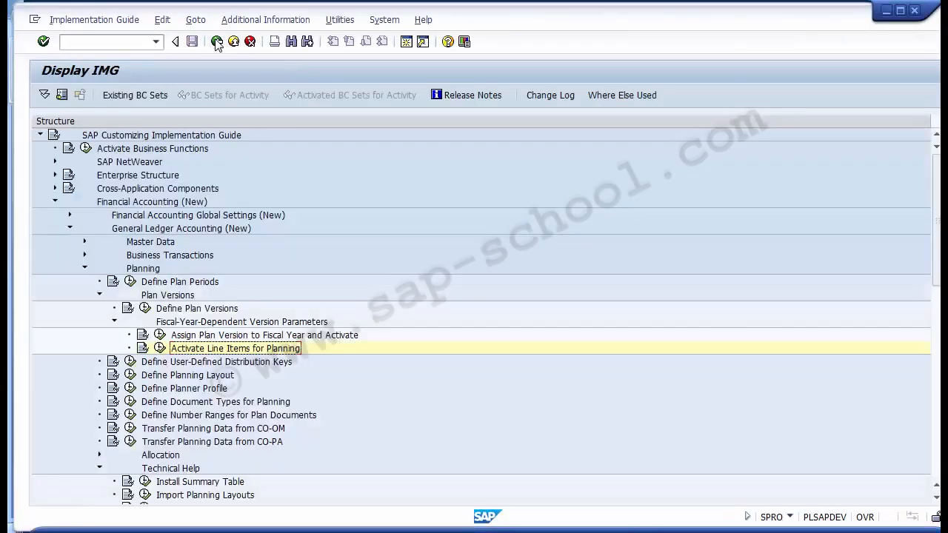
# Open Assign Plan Version to Fiscal Year and Activate, and examine the line item indicators of the 0L and 1D entries.
pyautogui.click(178, 337)
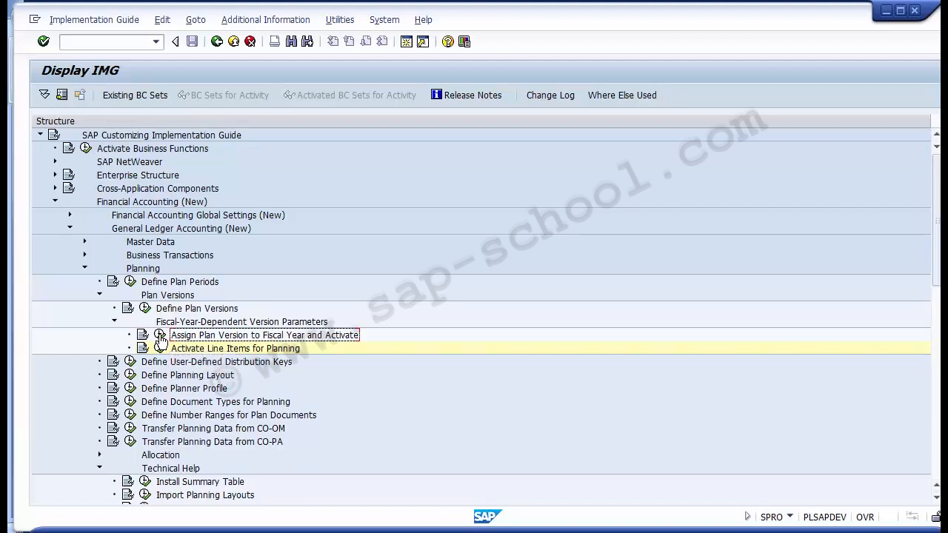
pyautogui.click(160, 337)
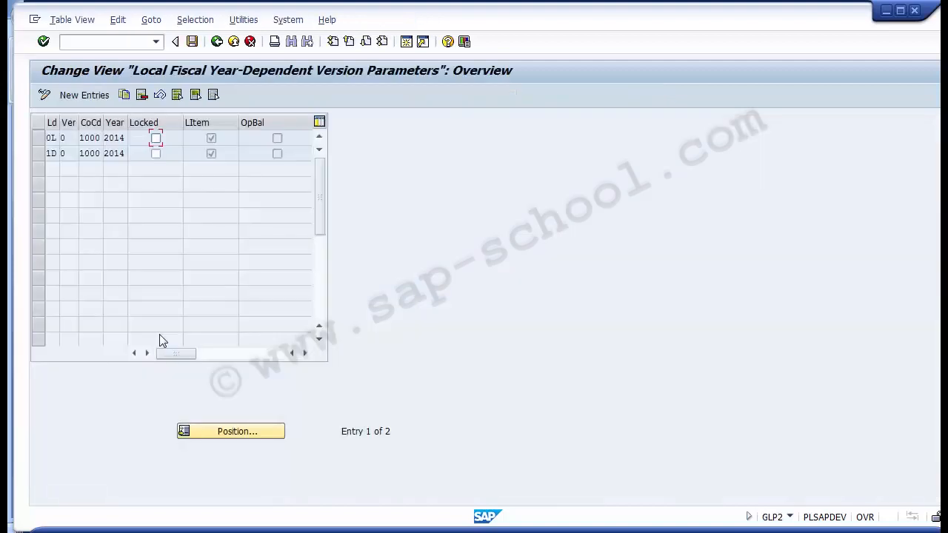
pyautogui.click(39, 153)
pyautogui.click(38, 153)
pyautogui.click(36, 134)
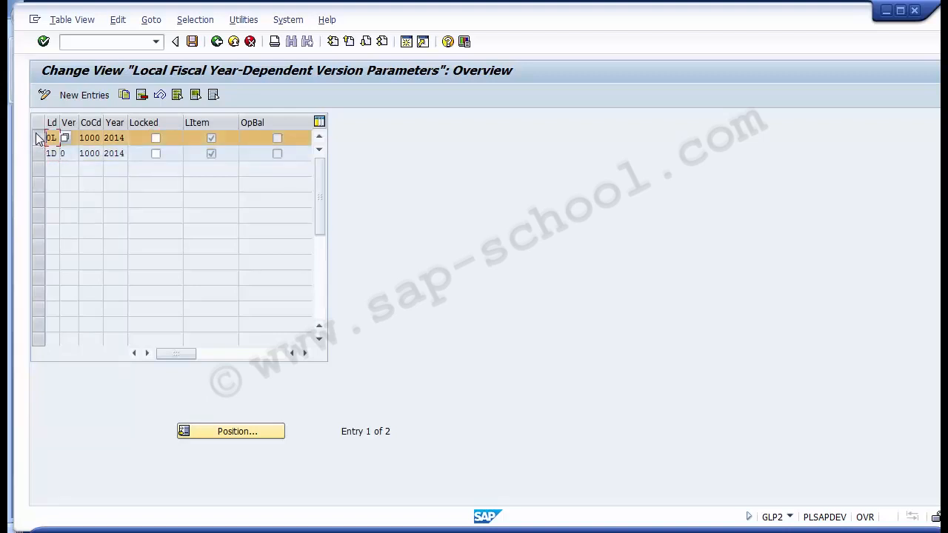
pyautogui.click(211, 140)
pyautogui.click(217, 42)
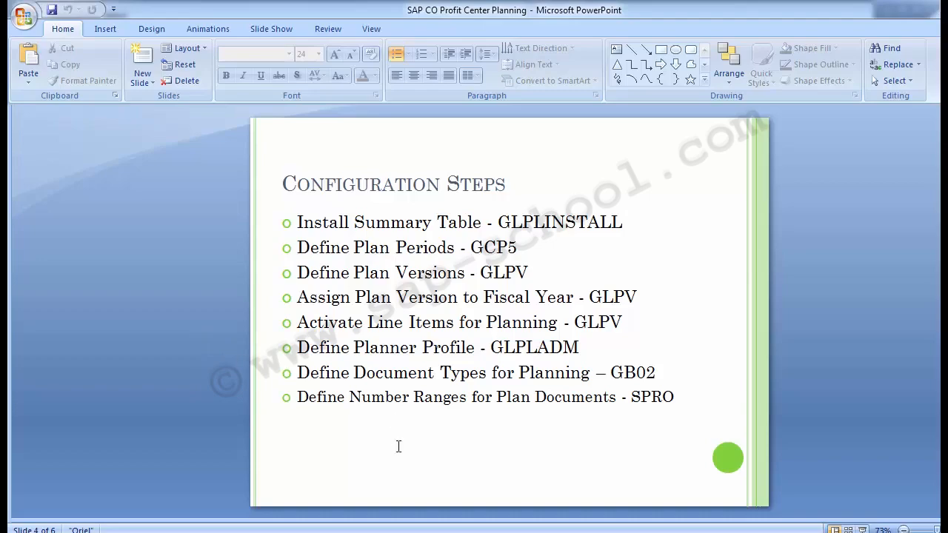
# Switch back to the SAP implementation guide, collapse Plan Versions and open Create or Change Planner Profile under Define Planner Profile.
pyautogui.click(452, 532)
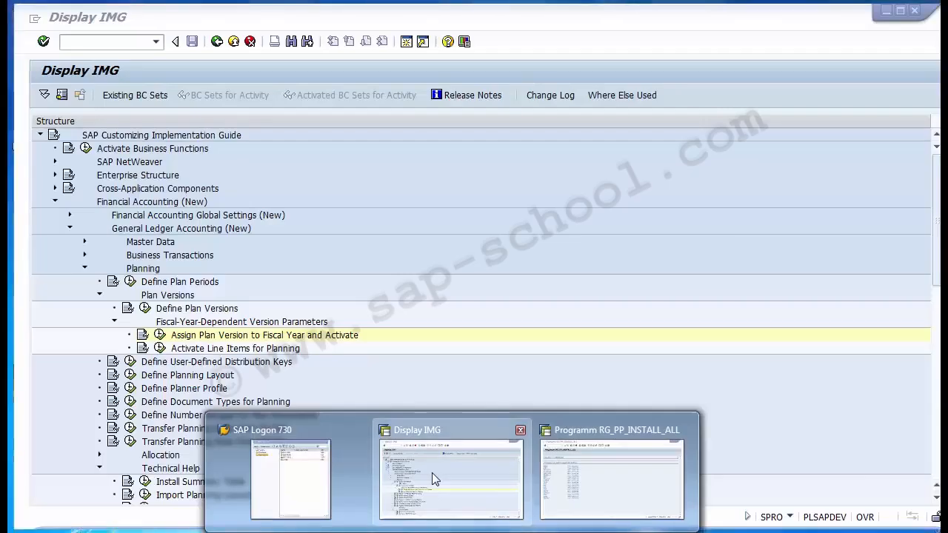
pyautogui.click(433, 474)
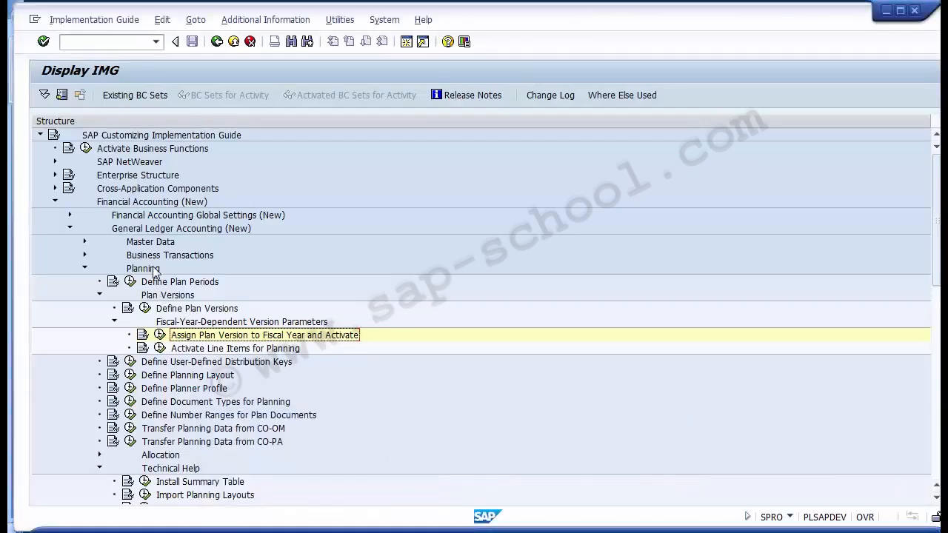
pyautogui.click(100, 295)
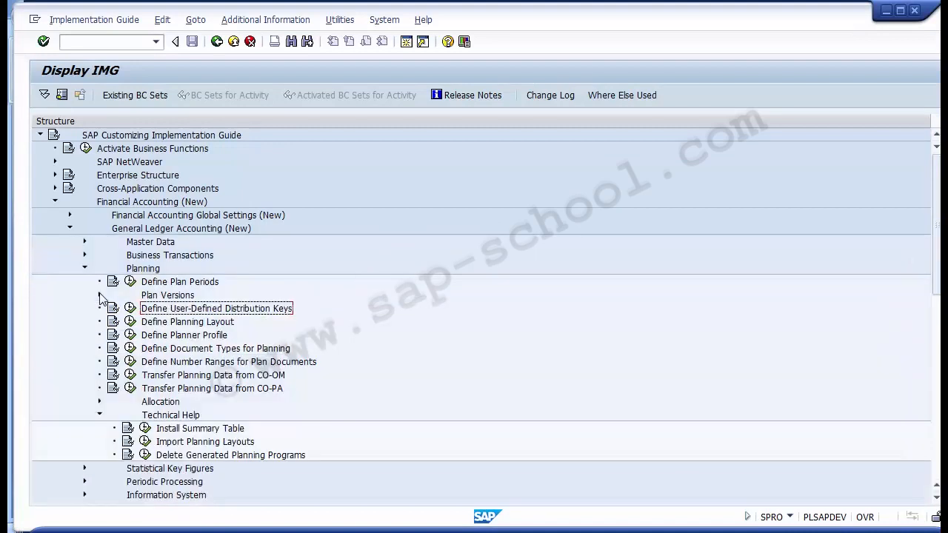
pyautogui.click(144, 270)
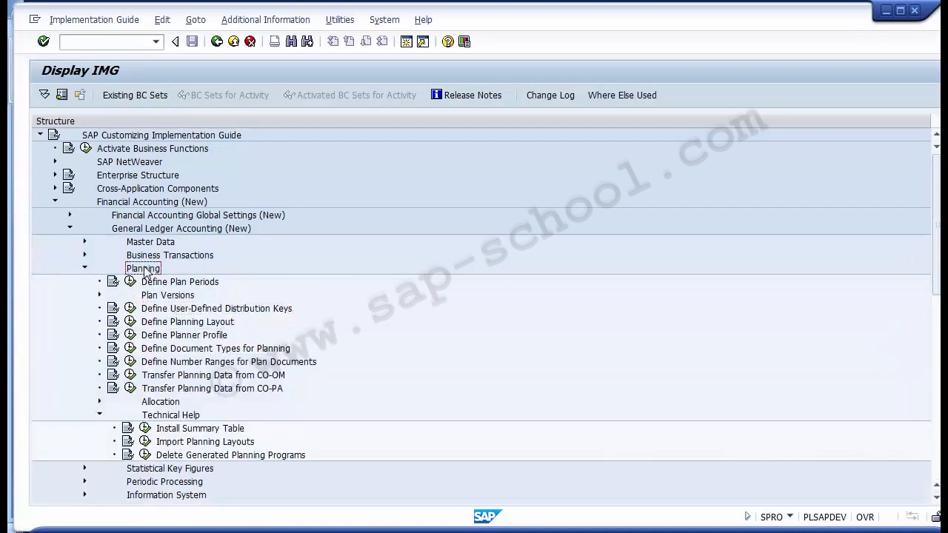
pyautogui.click(203, 340)
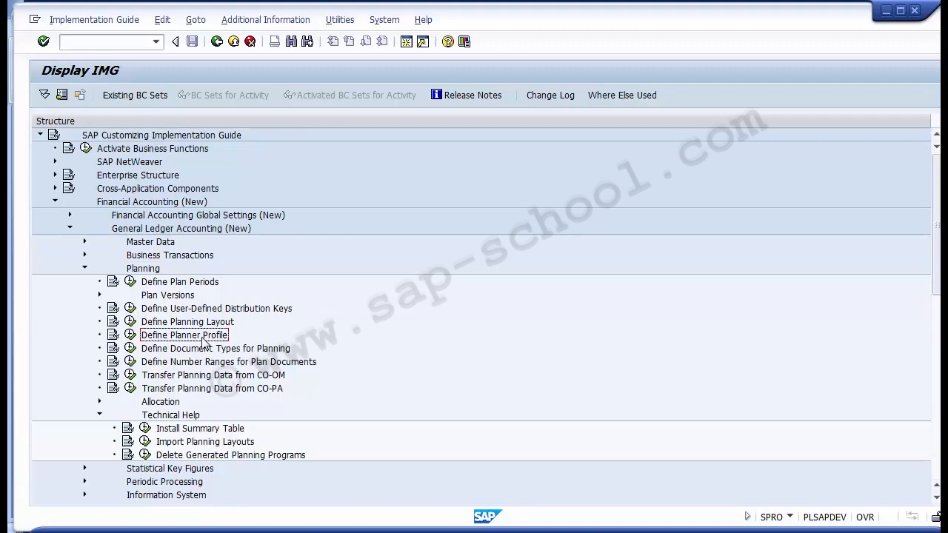
pyautogui.click(131, 335)
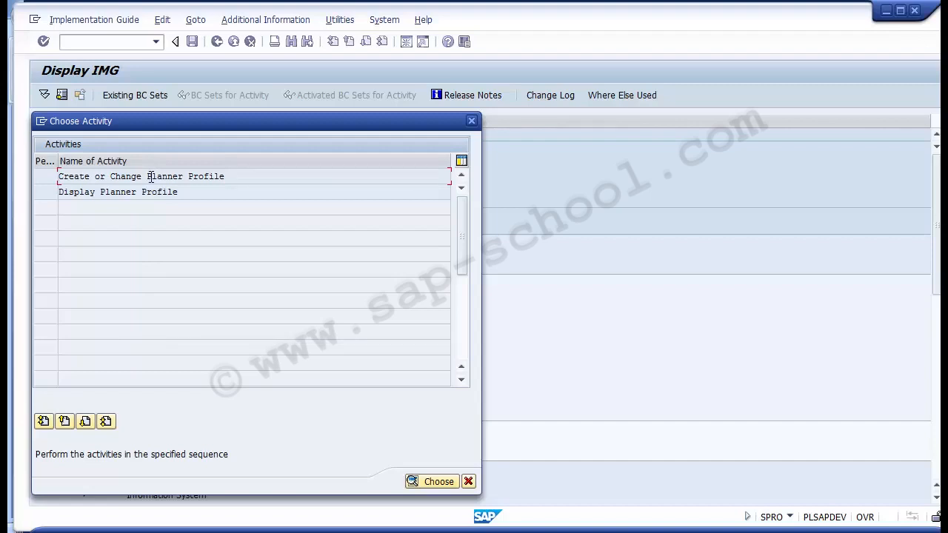
pyautogui.doubleClick(151, 176)
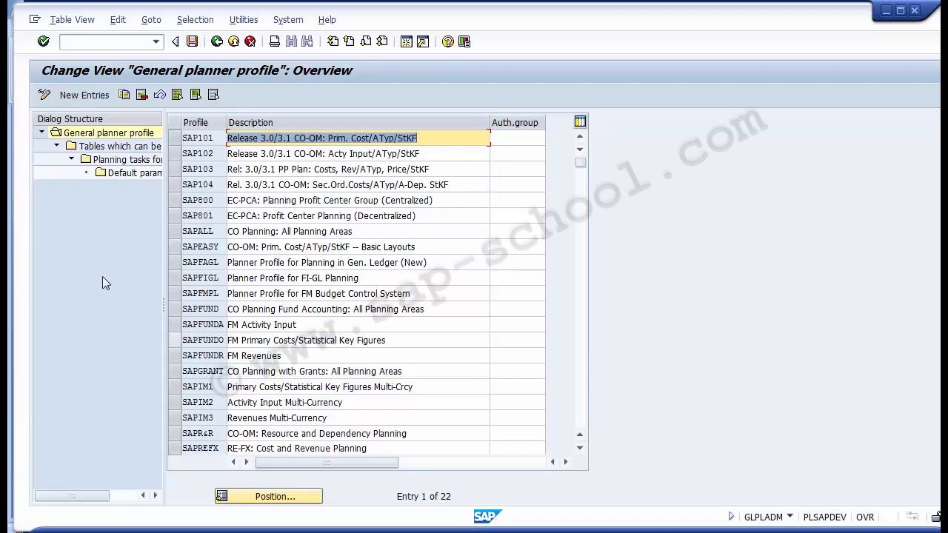
# Copy the planner profile SAPFIGL with its dependent entries to a new profile named YSAPFIGL.
pyautogui.click(174, 277)
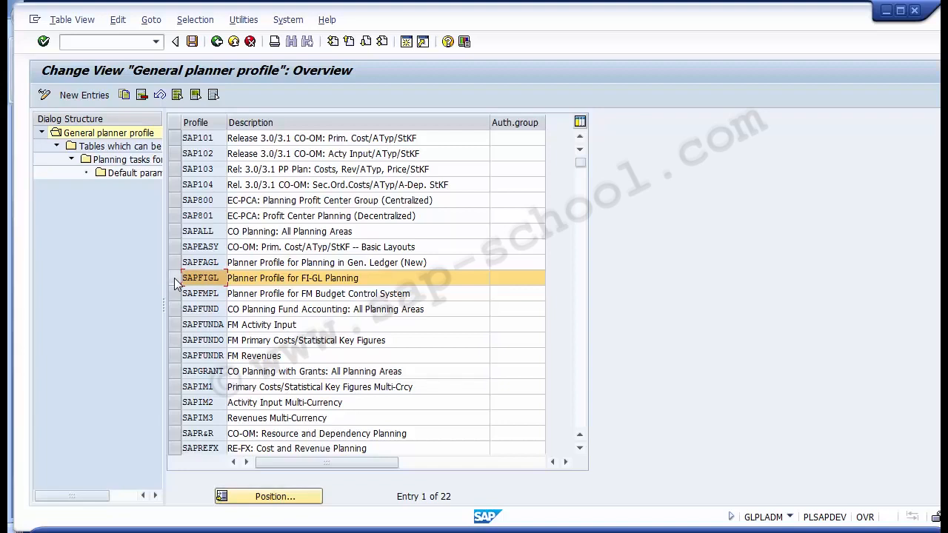
pyautogui.click(175, 279)
pyautogui.click(175, 278)
pyautogui.moveTo(359, 279); pyautogui.dragTo(139, 282)
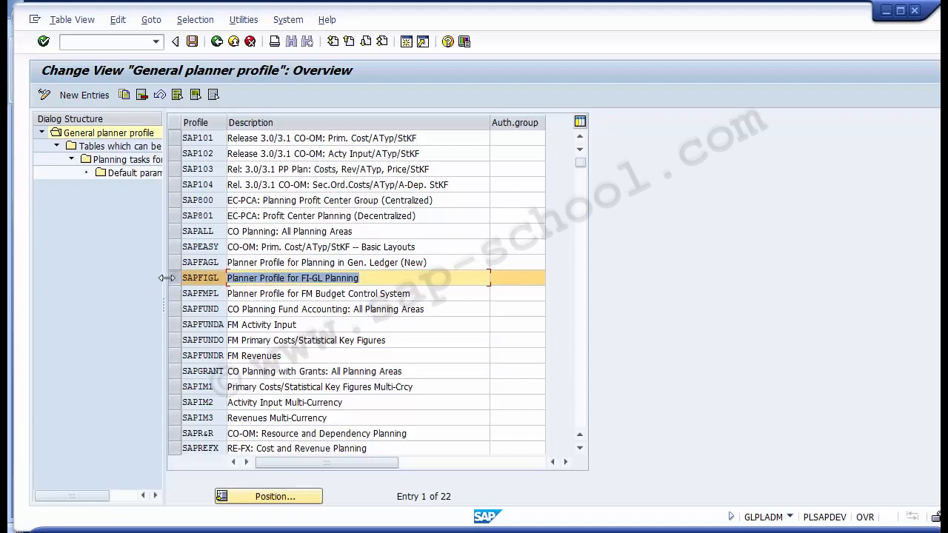
pyautogui.click(170, 278)
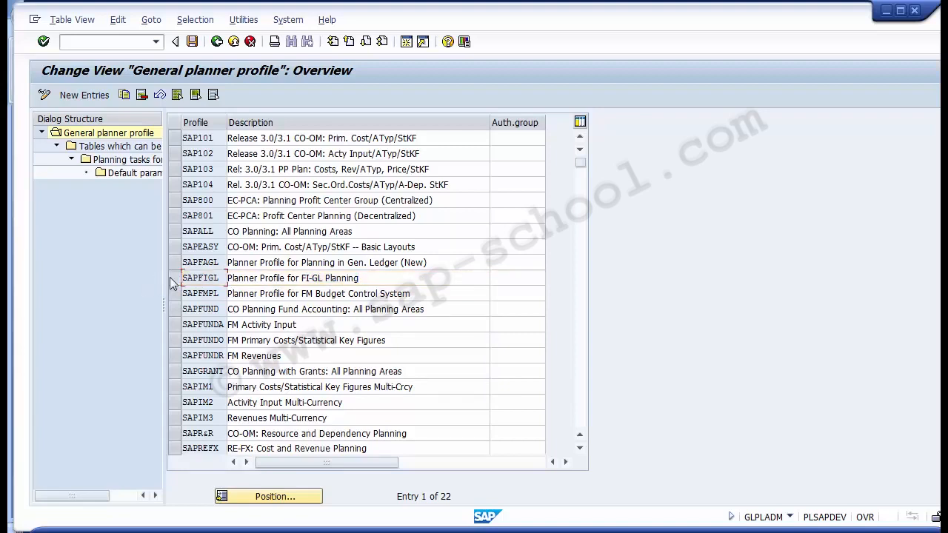
pyautogui.click(171, 279)
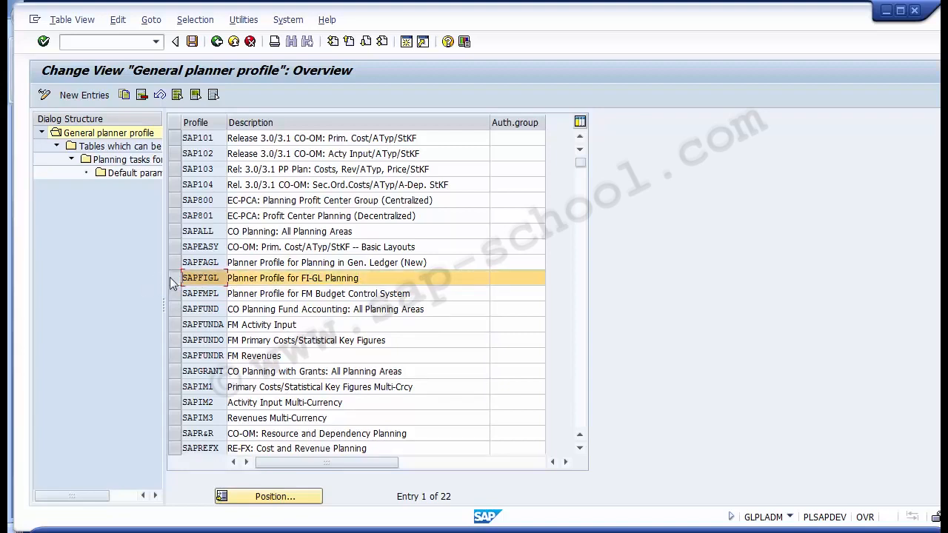
pyautogui.click(123, 96)
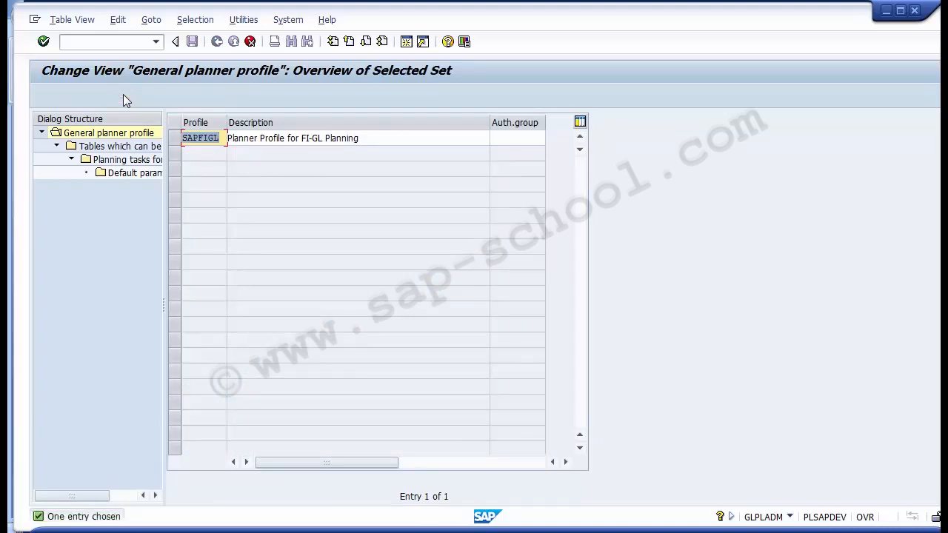
pyautogui.press('Left')
pyautogui.write('YSAPFIGL')
pyautogui.press('Return')
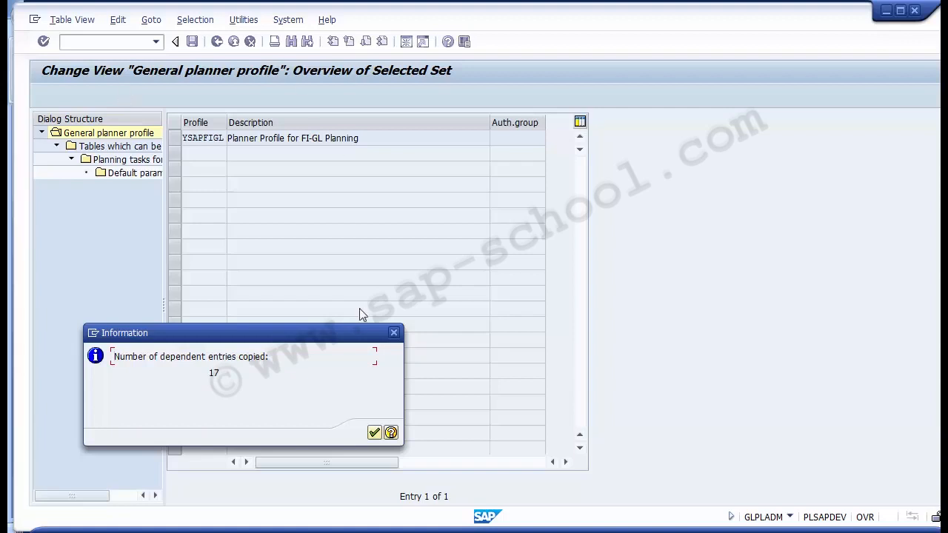
pyautogui.click(374, 432)
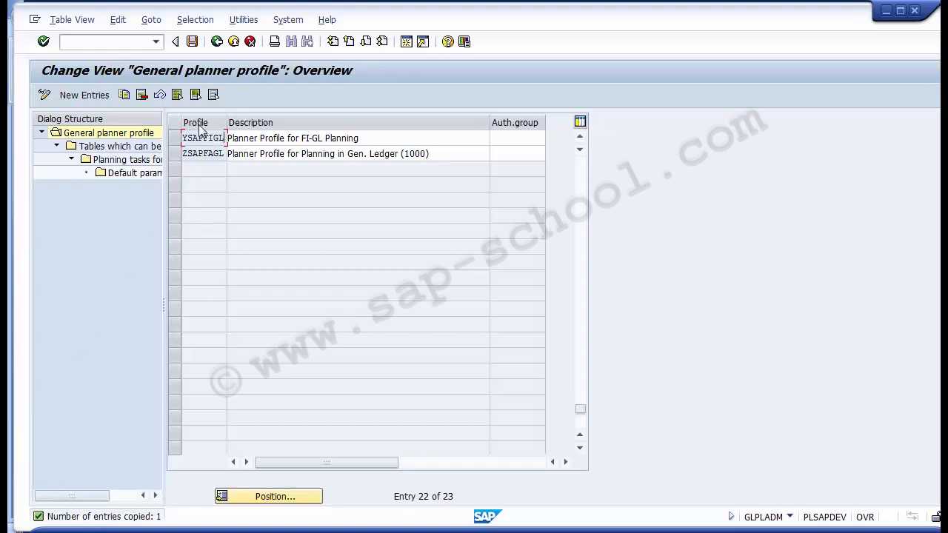
# Save the copied planner profile YSAPFIGL under the customizing request DEVK903180.
pyautogui.click(177, 138)
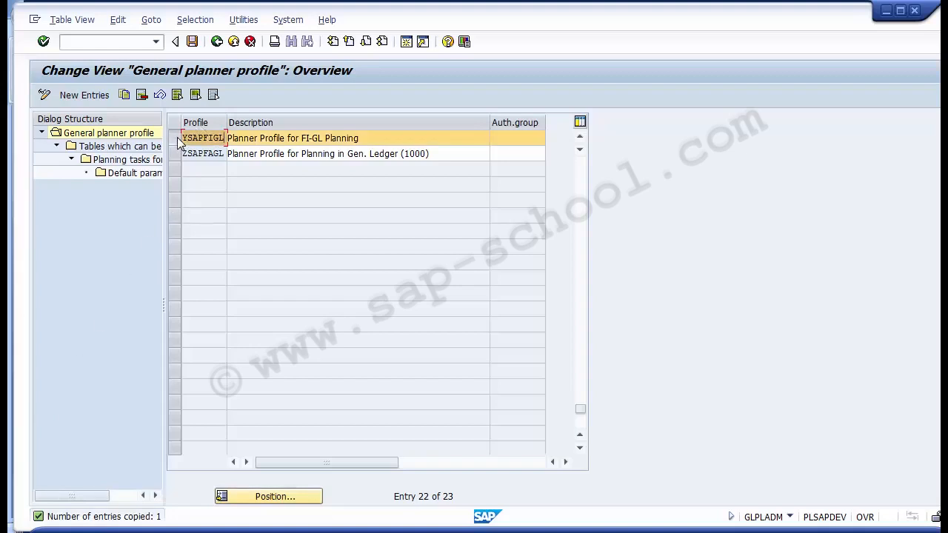
pyautogui.click(177, 138)
pyautogui.click(177, 140)
pyautogui.click(177, 139)
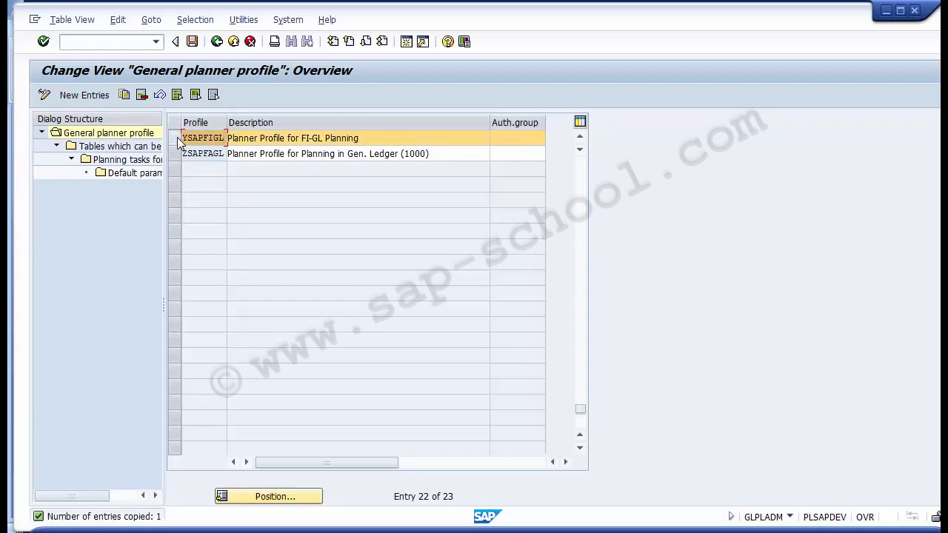
pyautogui.click(192, 43)
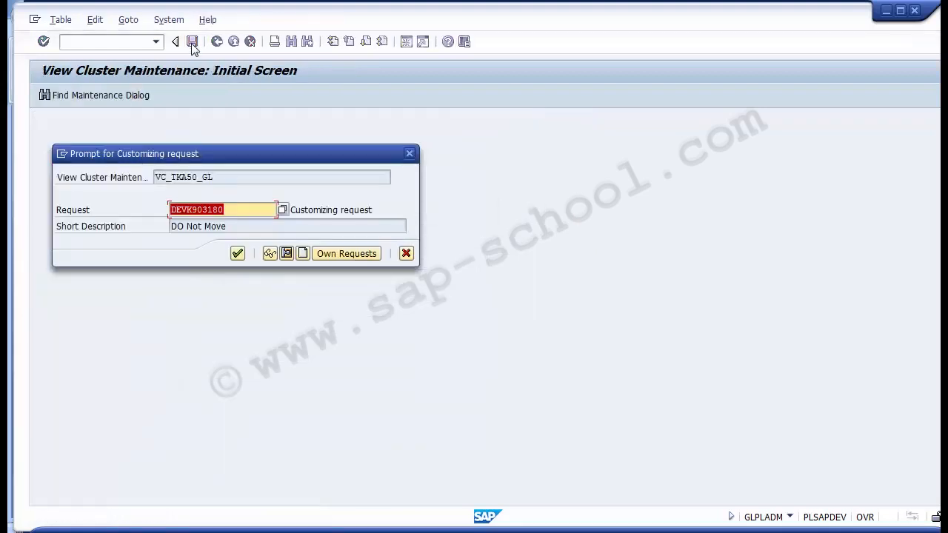
pyautogui.click(235, 257)
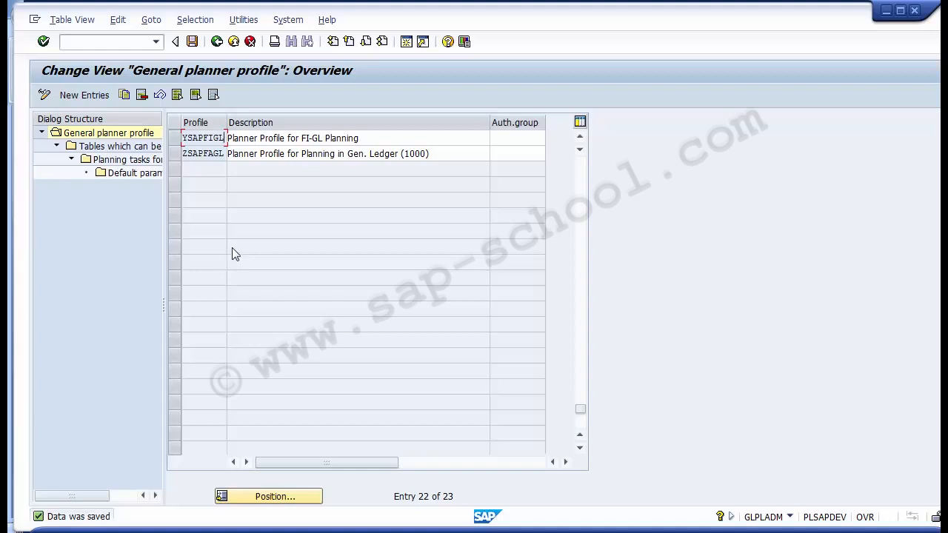
# Open the tables which can be planned for profile YSAPFIGL and check the currency and quantity distribution keys of totals table GLT0.
pyautogui.click(175, 139)
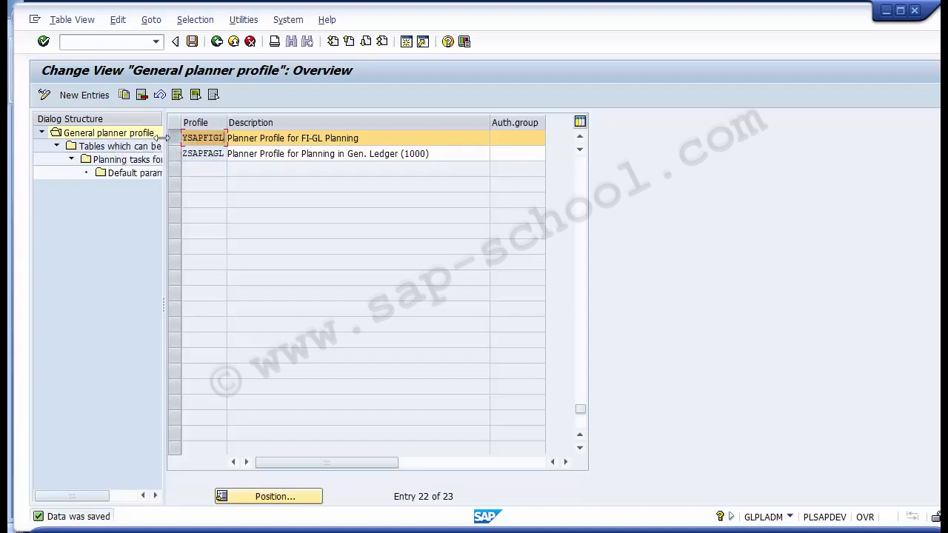
pyautogui.doubleClick(114, 148)
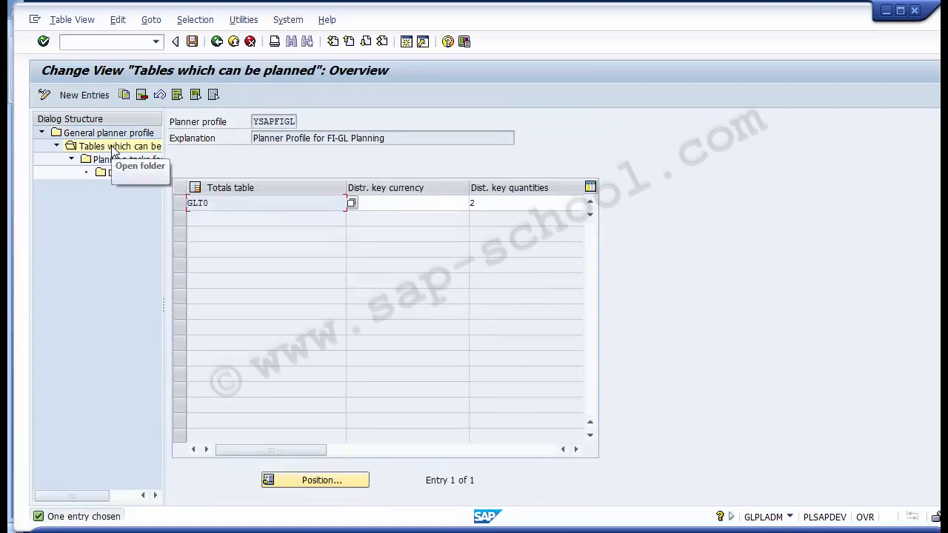
pyautogui.click(421, 204)
pyautogui.click(504, 201)
pyautogui.write('2')
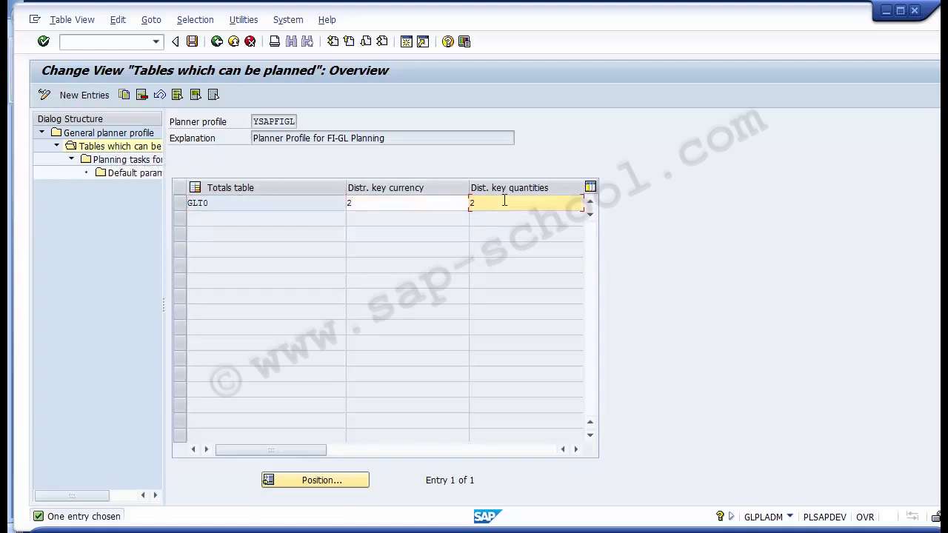
pyautogui.doubleClick(106, 164)
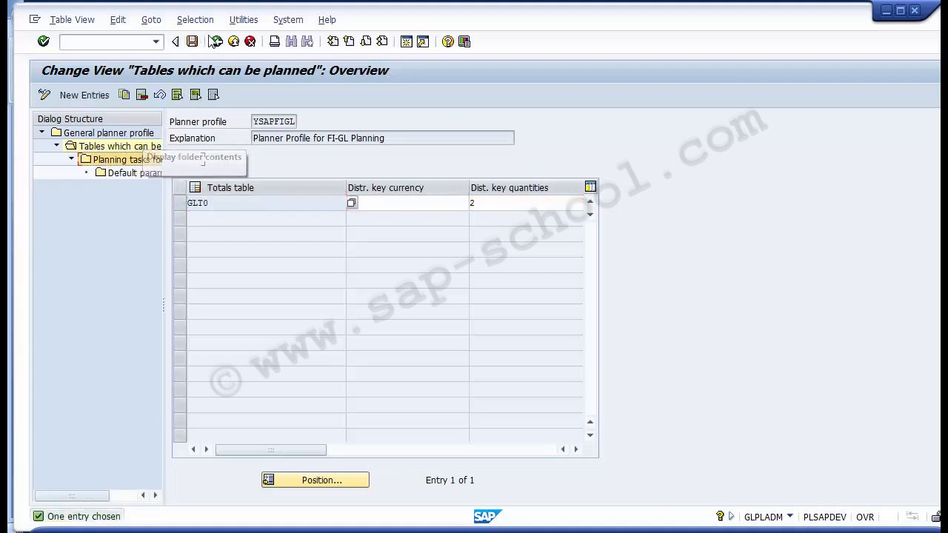
pyautogui.doubleClick(106, 147)
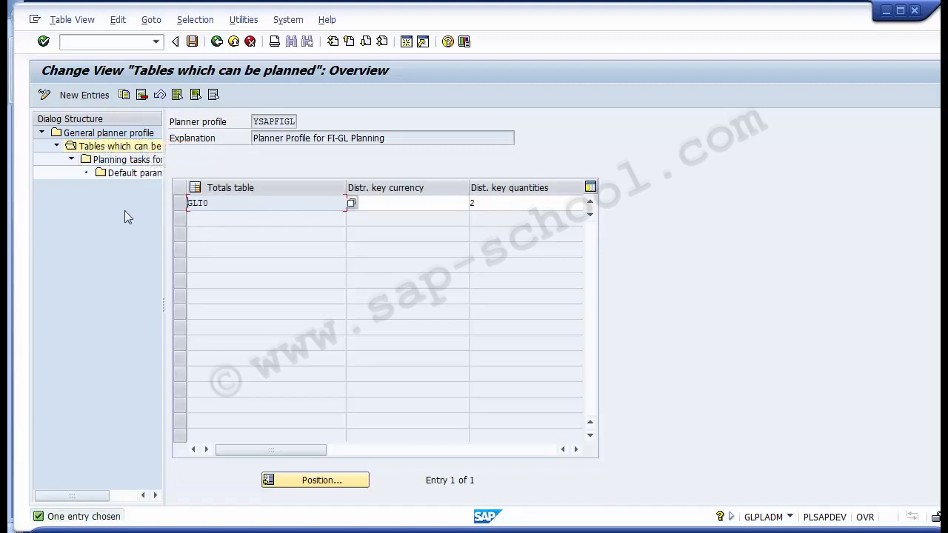
# Delete totals table GLT0 with its dependent entries from planner profile YSAPFIGL.
pyautogui.click(183, 207)
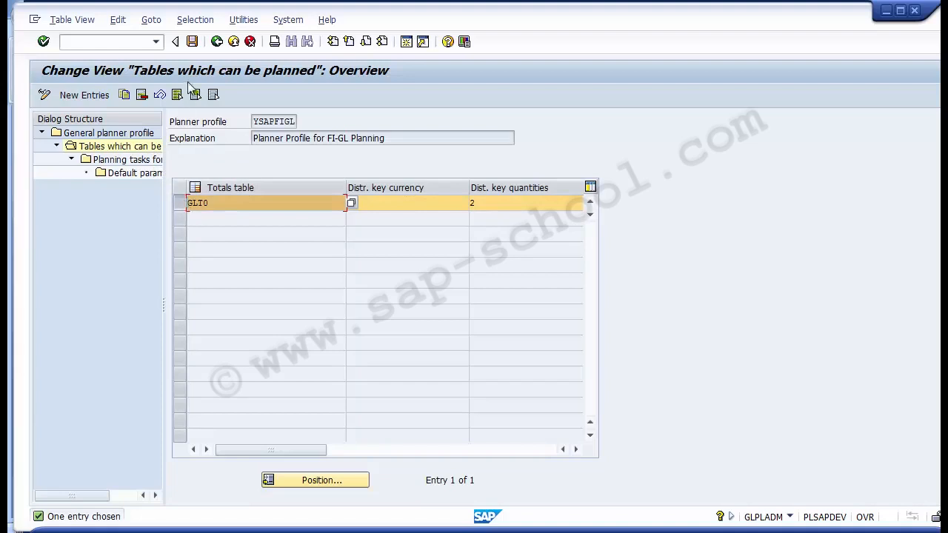
pyautogui.click(141, 95)
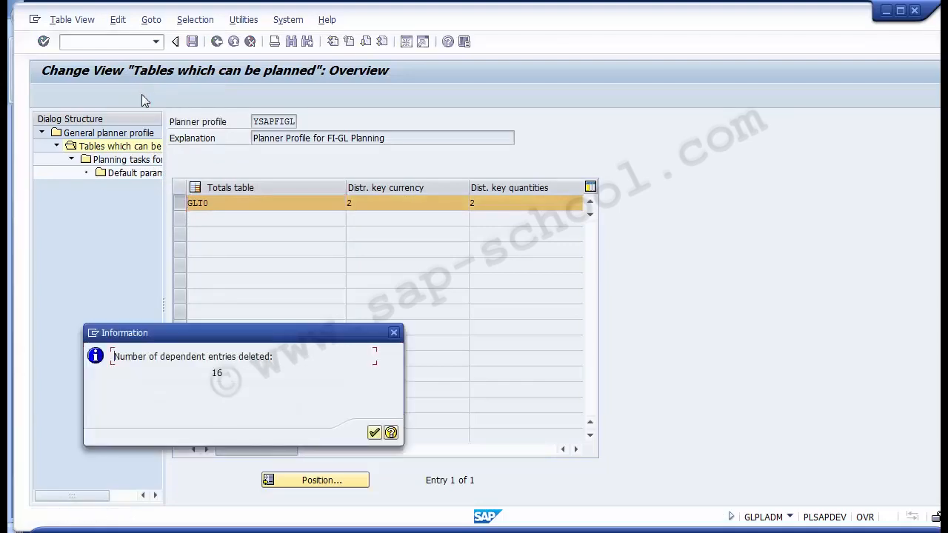
pyautogui.press('Return')
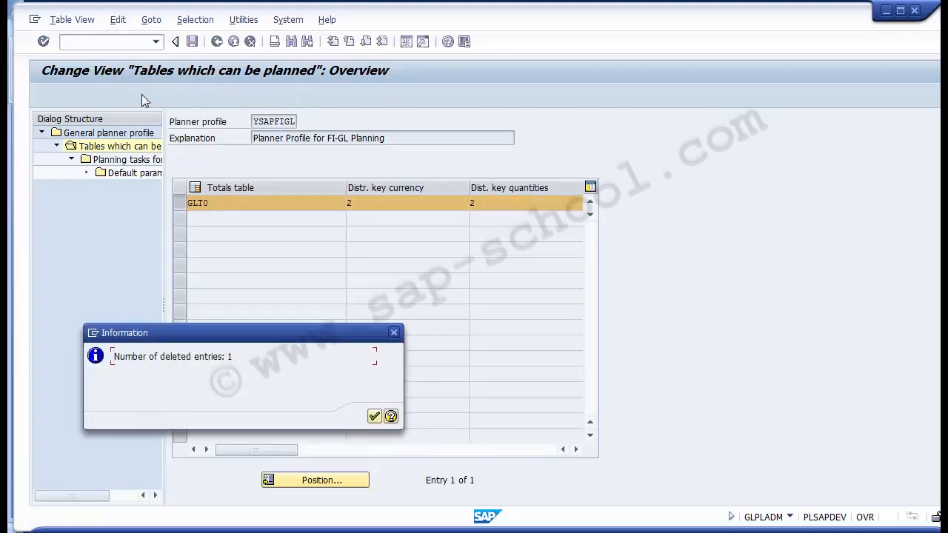
pyautogui.press('Return')
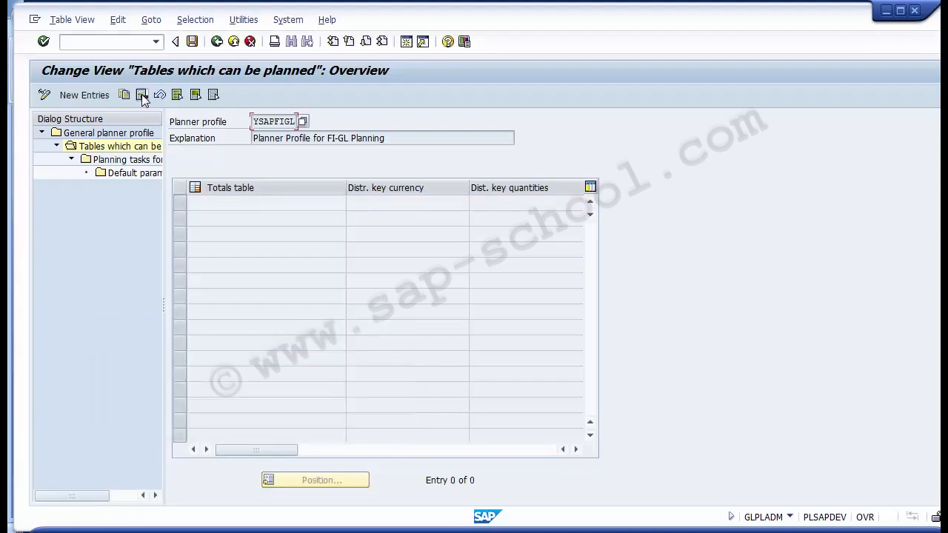
# Create a new entry for totals table FAGLFLEXT in planner profile YSAPFIGL.
pyautogui.click(84, 96)
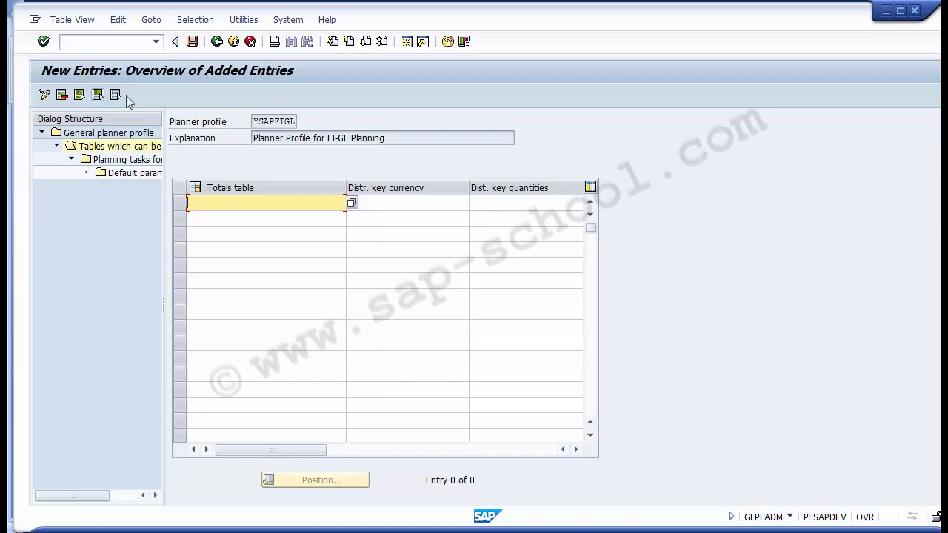
pyautogui.click(352, 203)
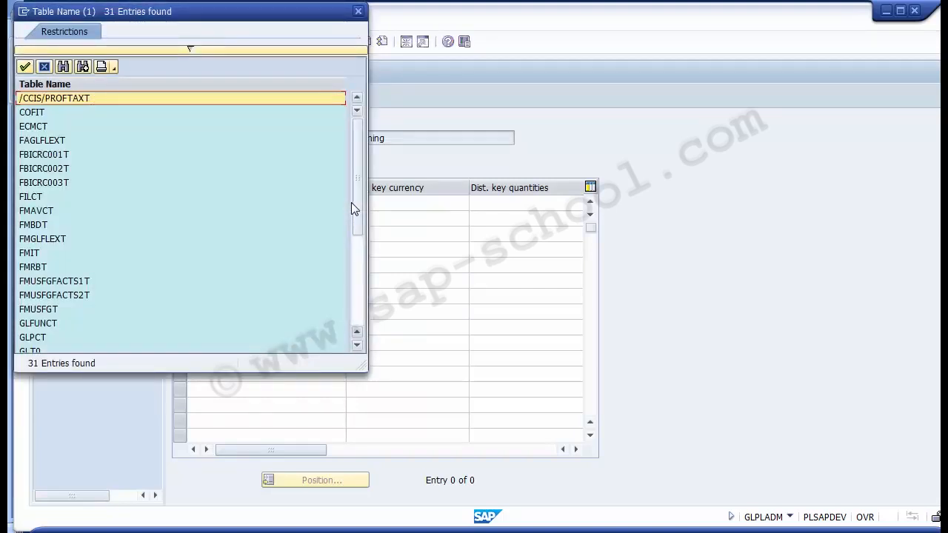
pyautogui.press('Down')
pyautogui.press('Down')
pyautogui.press('Down')
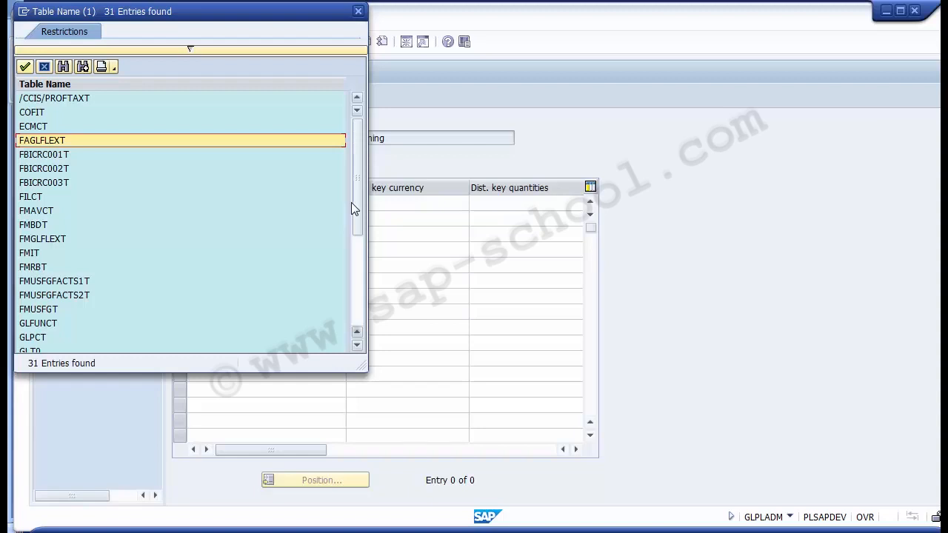
pyautogui.doubleClick(54, 140)
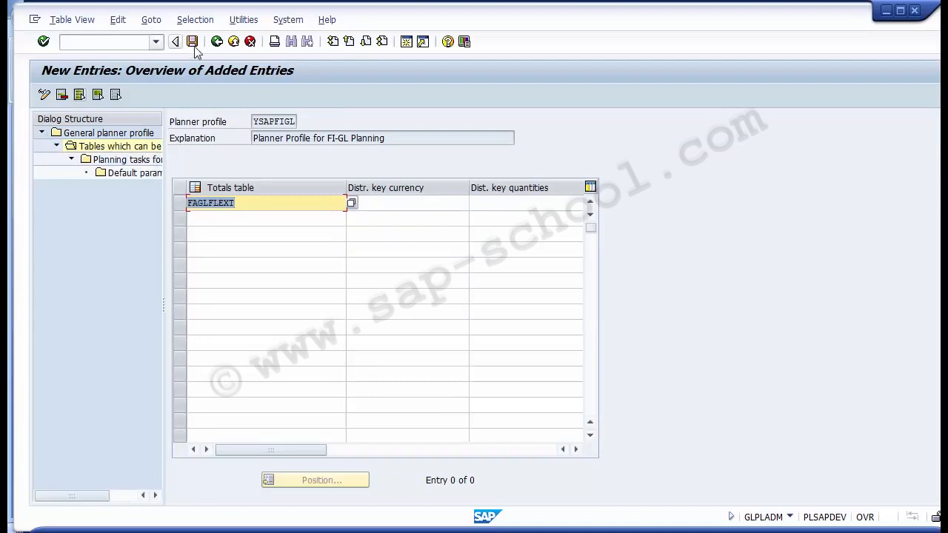
# Set the currency distribution key of FAGLFLEXT to 1, Equal distribution.
pyautogui.click(419, 205)
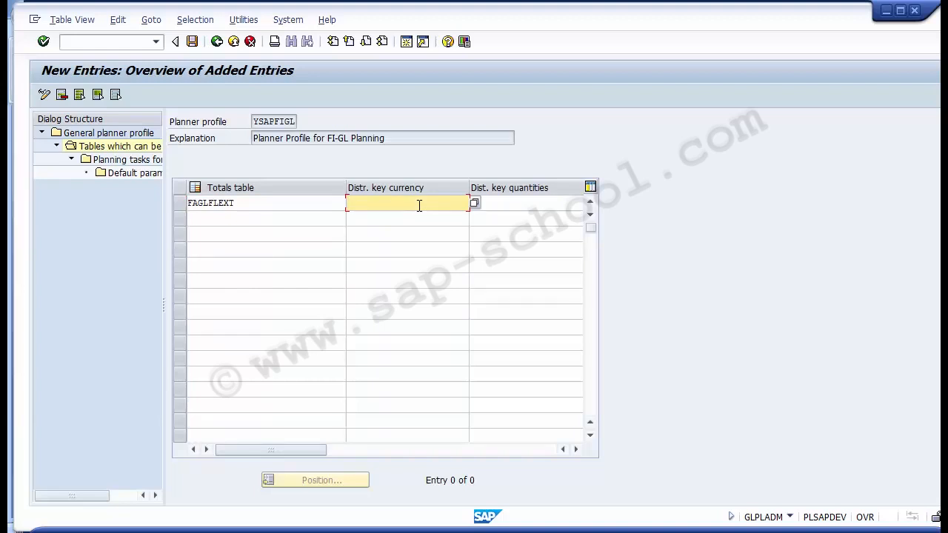
pyautogui.click(475, 203)
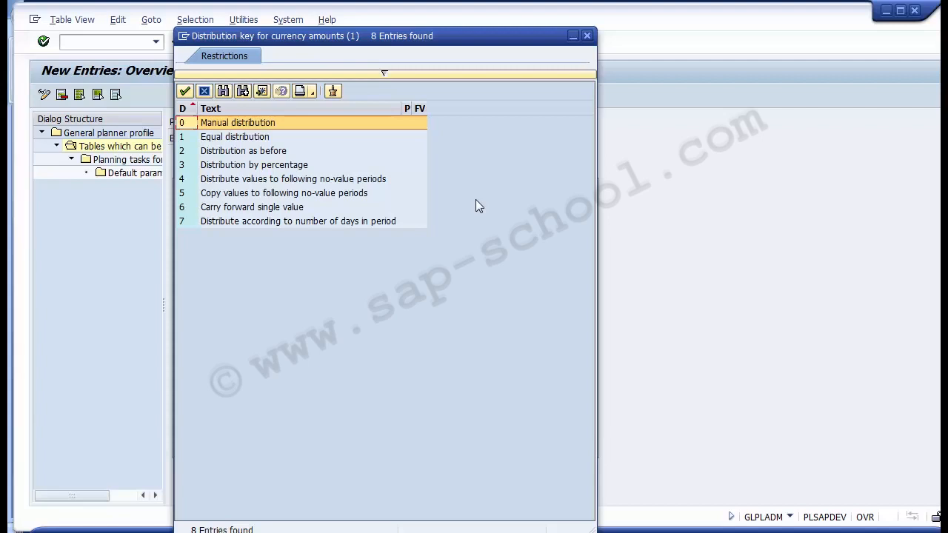
pyautogui.press('Down')
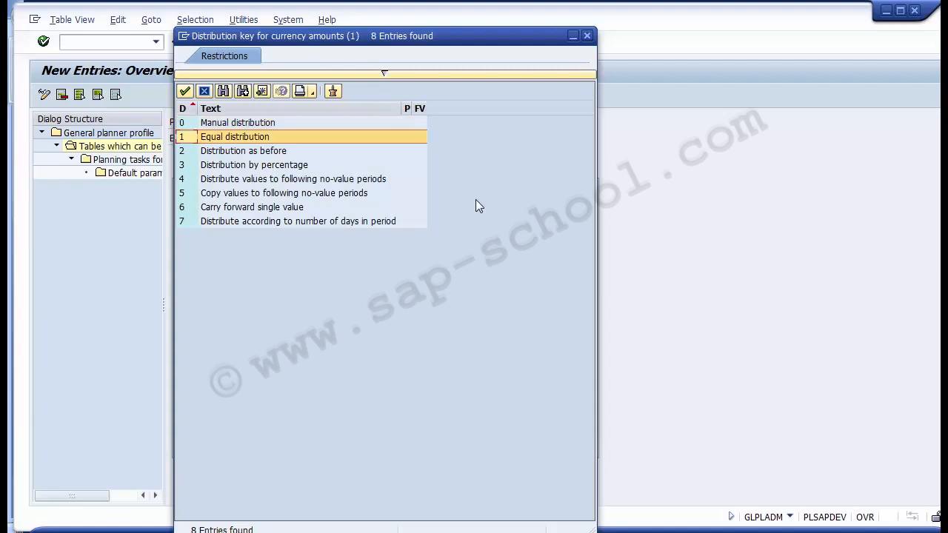
pyautogui.press('Return')
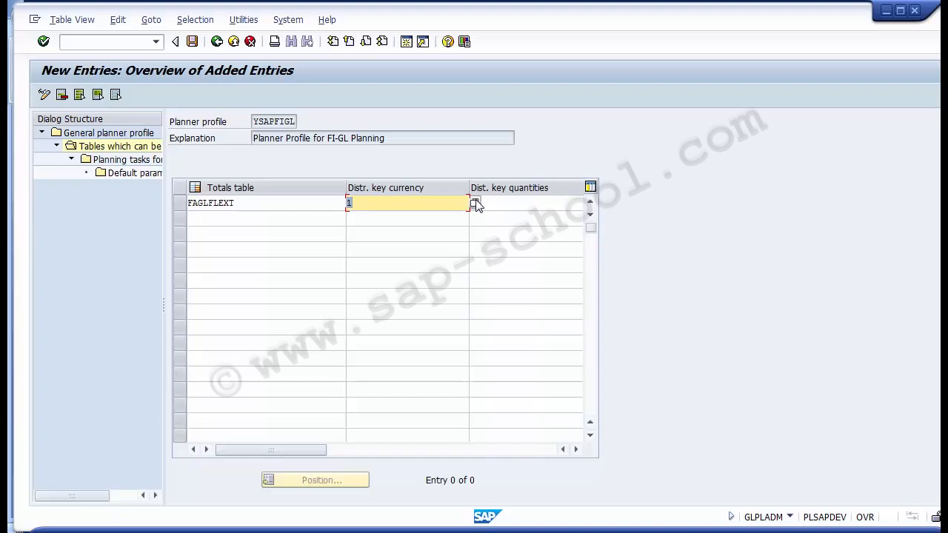
# Set the quantity distribution key of FAGLFLEXT to 1, Equal distribution, and save the entry.
pyautogui.press('Tab')
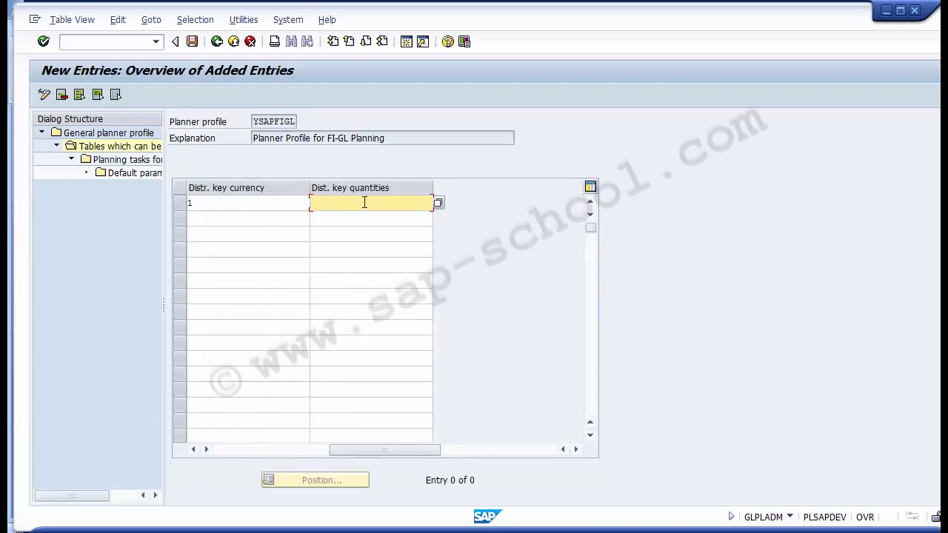
pyautogui.moveTo(353, 452); pyautogui.dragTo(233, 452)
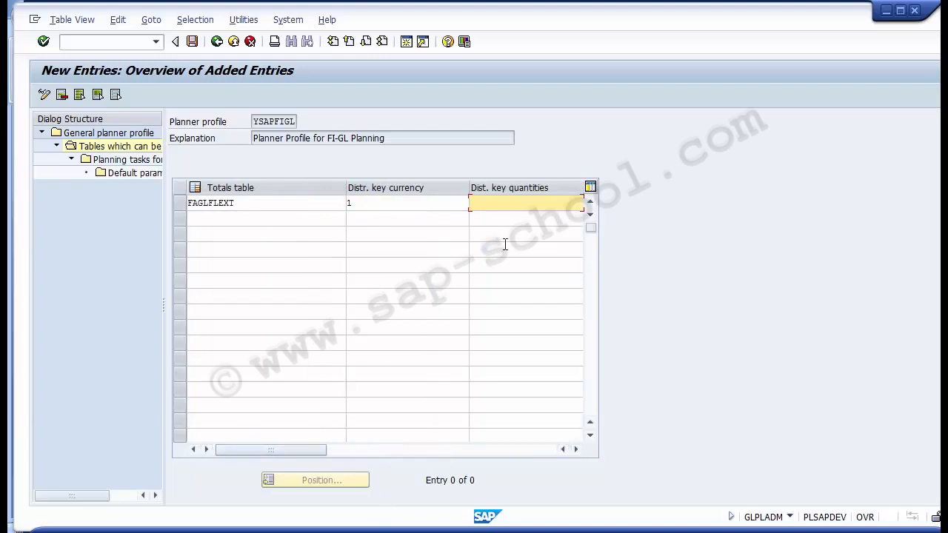
pyautogui.press('F4')
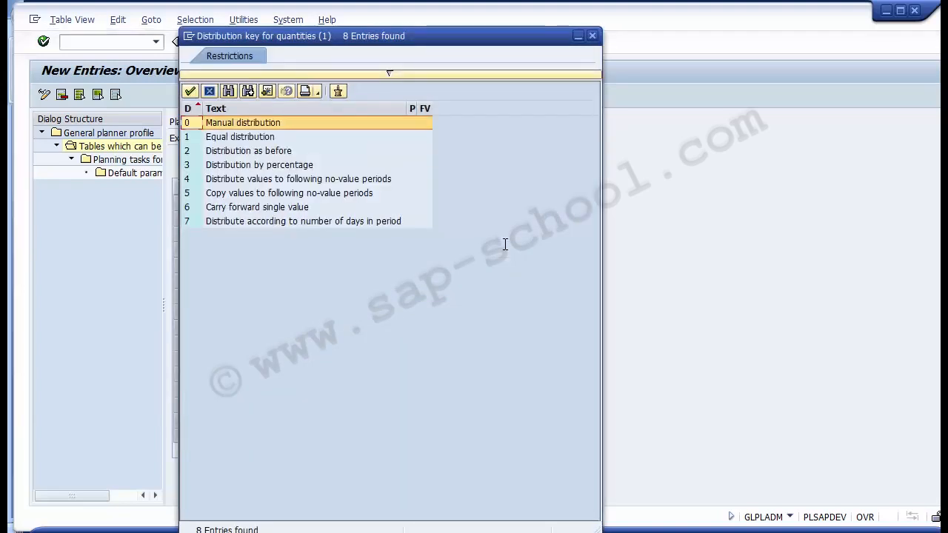
pyautogui.press('Down')
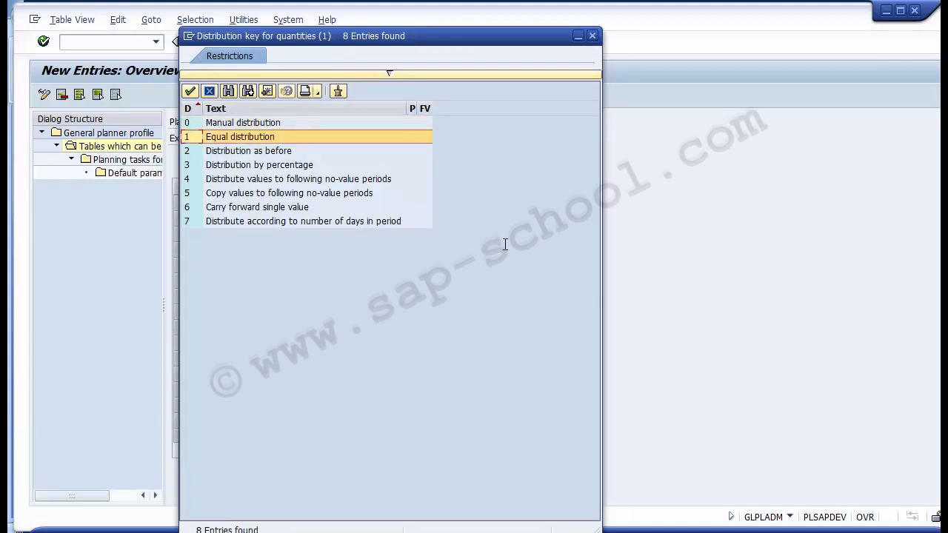
pyautogui.press('Return')
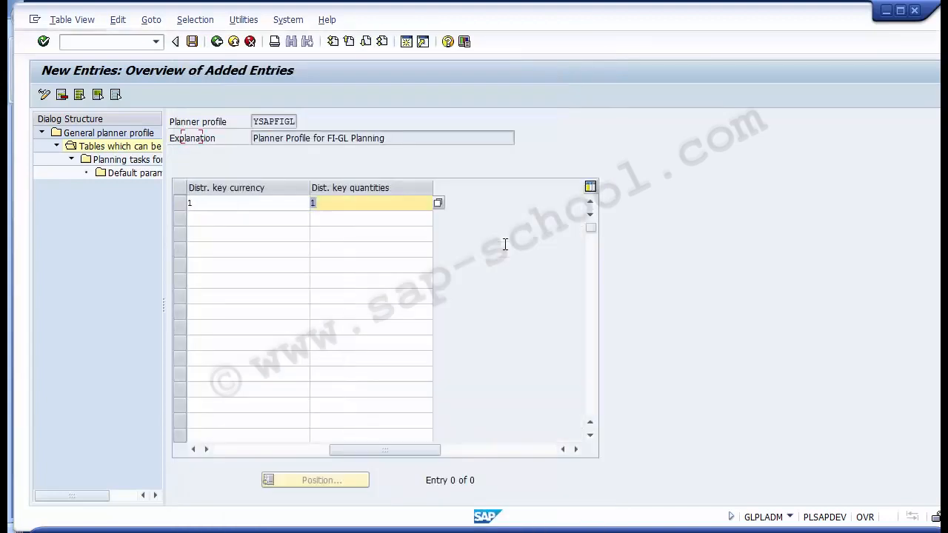
pyautogui.click(223, 453)
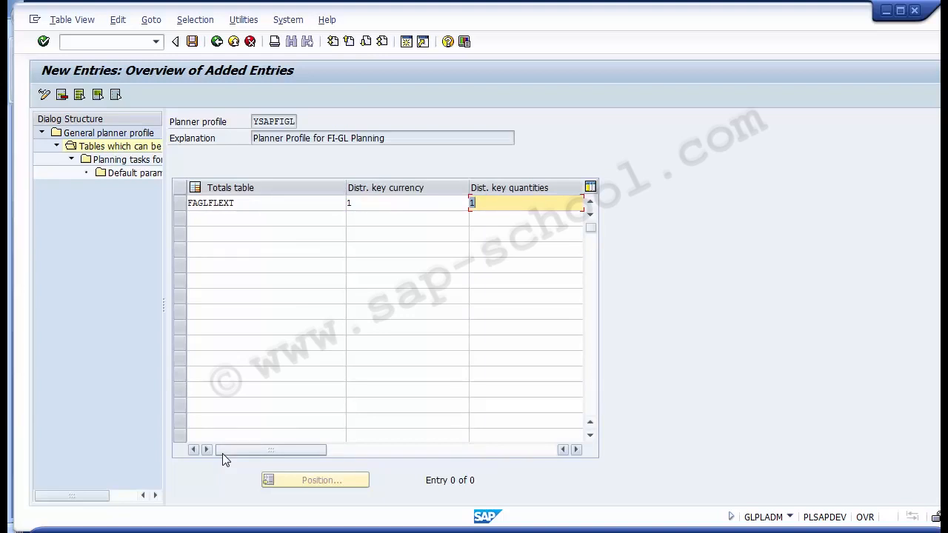
pyautogui.click(193, 43)
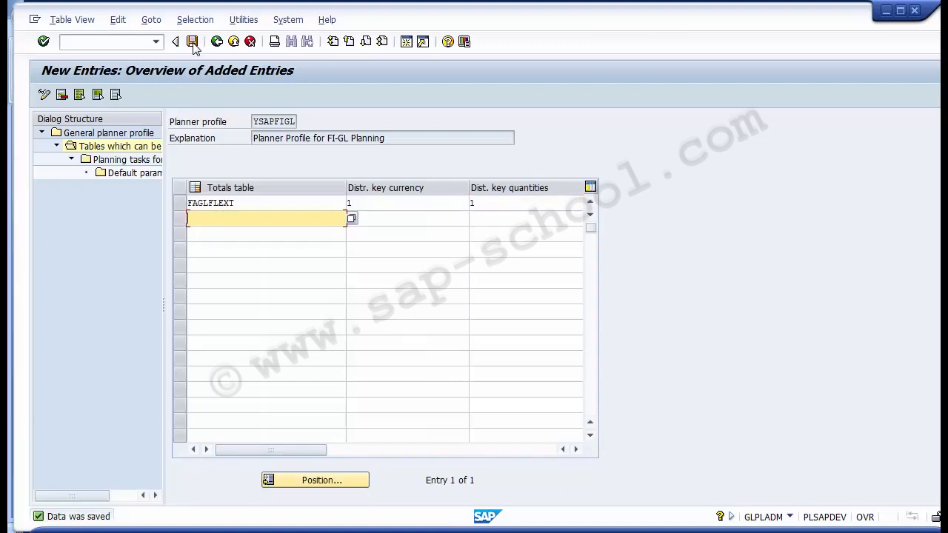
# Open the planning tasks for totals table FAGLFLEXT, review the listed layouts and save.
pyautogui.click(183, 204)
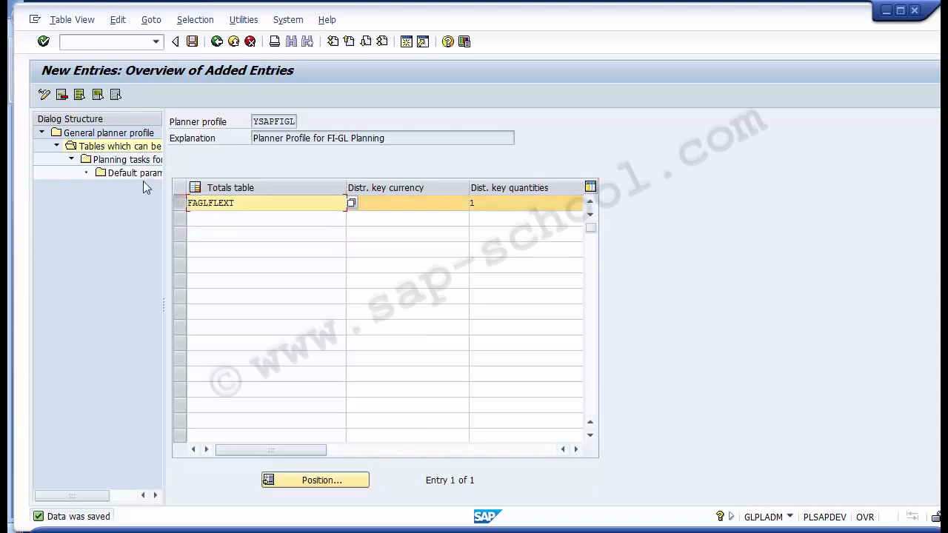
pyautogui.doubleClick(109, 161)
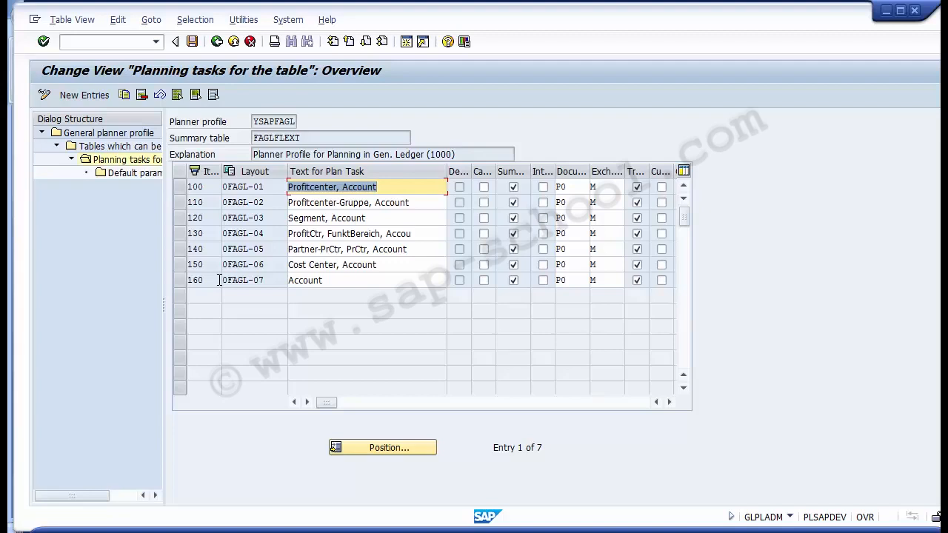
pyautogui.click(190, 43)
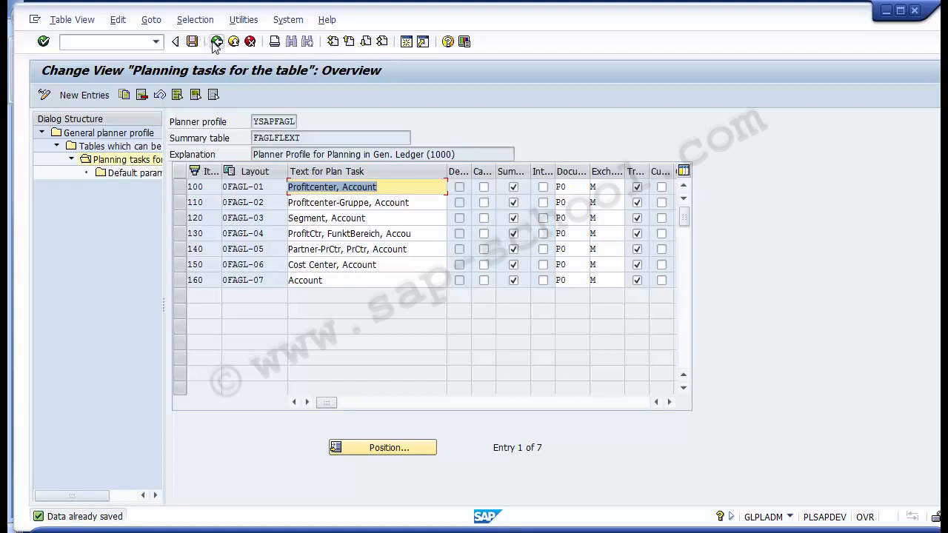
# Return to the general planner profile overview and open the tables which can be planned for profile YSAPFAGL.
pyautogui.click(216, 42)
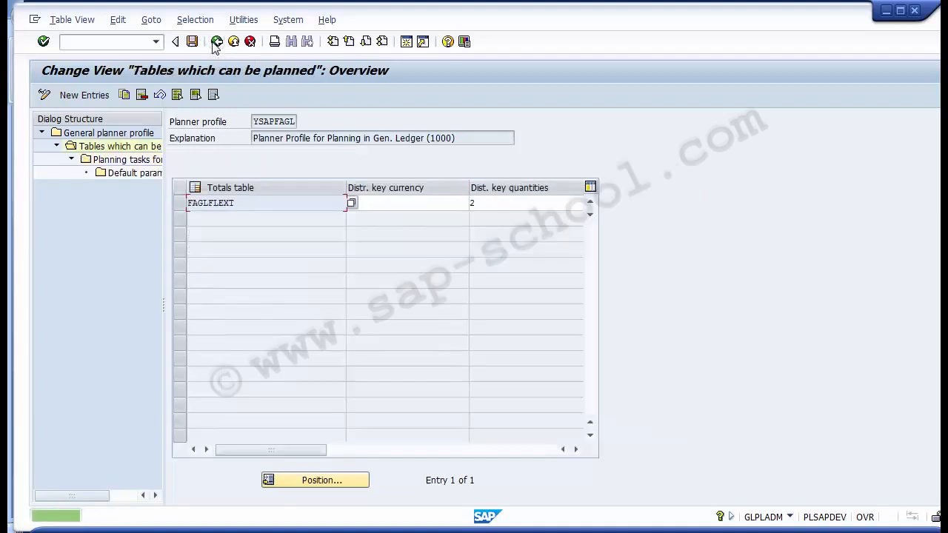
pyautogui.click(215, 42)
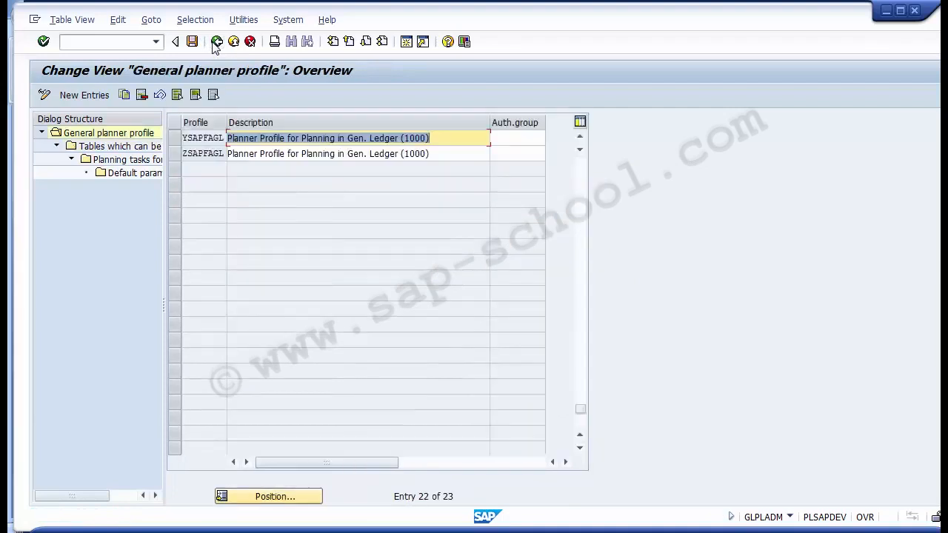
pyautogui.click(176, 140)
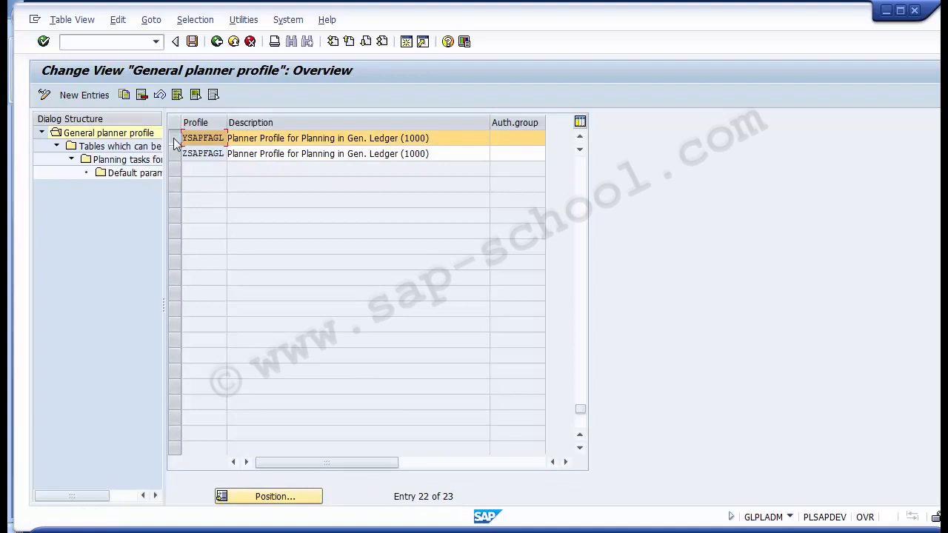
pyautogui.doubleClick(131, 150)
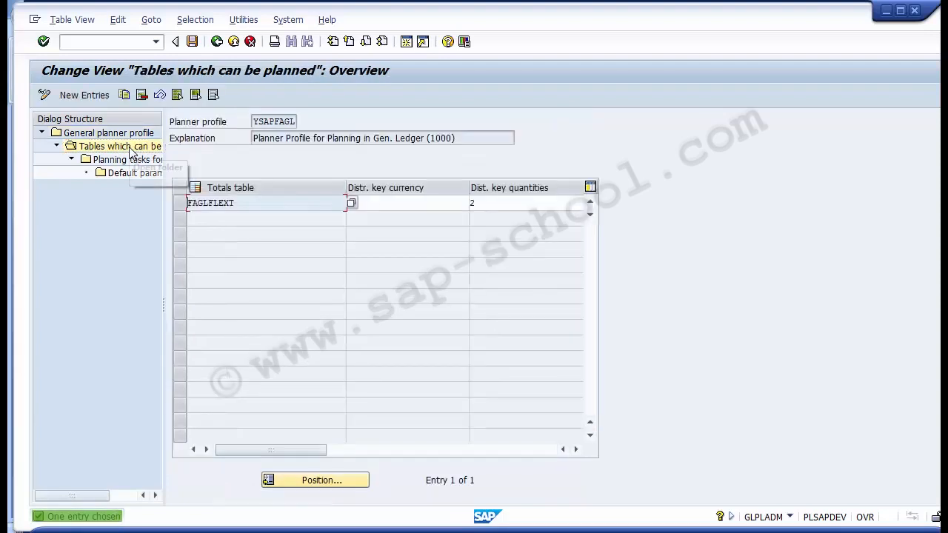
# Review the planning tasks of totals table FAGLFLEXT and exit the planner profile to the implementation guide.
pyautogui.click(179, 207)
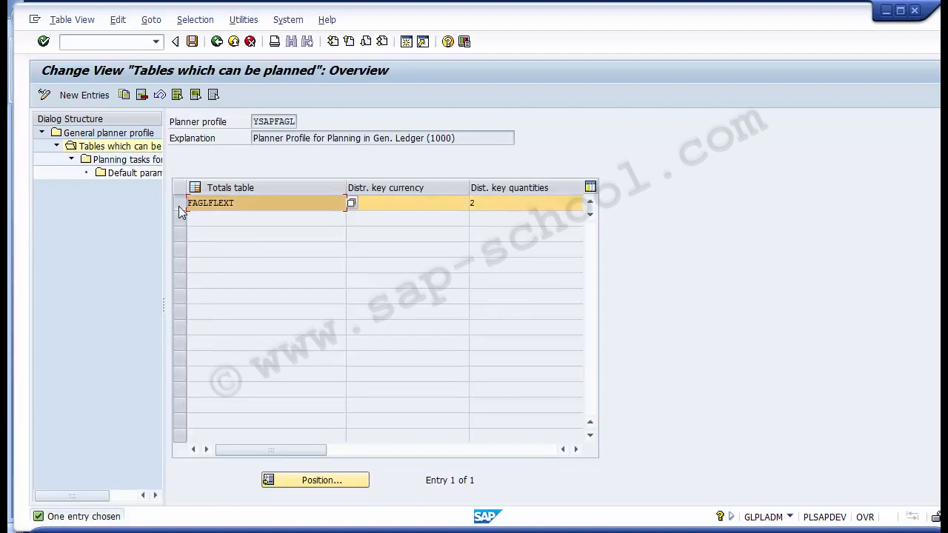
pyautogui.doubleClick(126, 161)
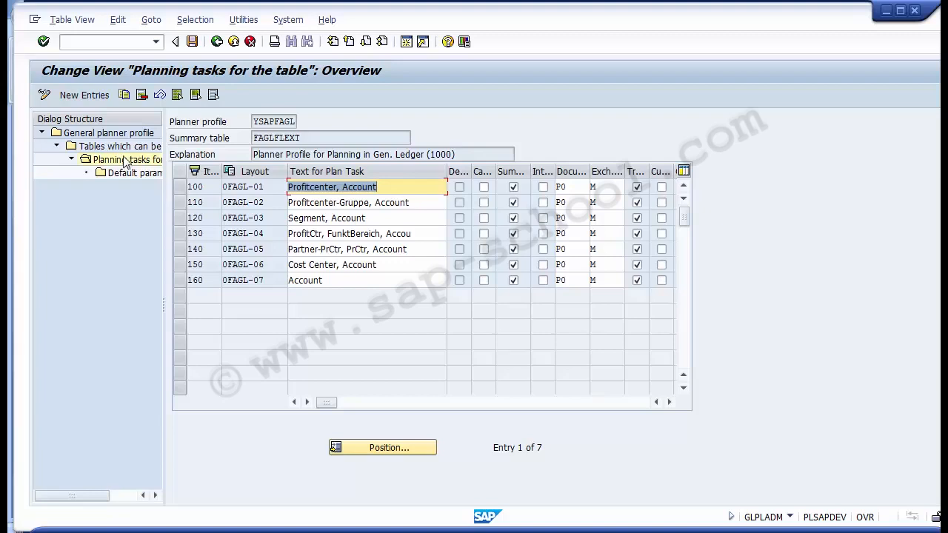
pyautogui.click(214, 49)
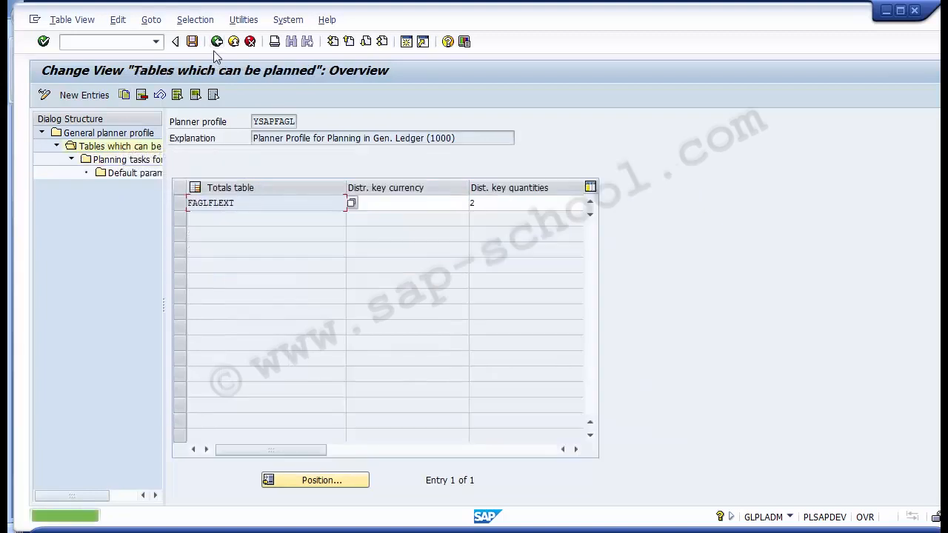
pyautogui.click(215, 44)
pyautogui.click(213, 50)
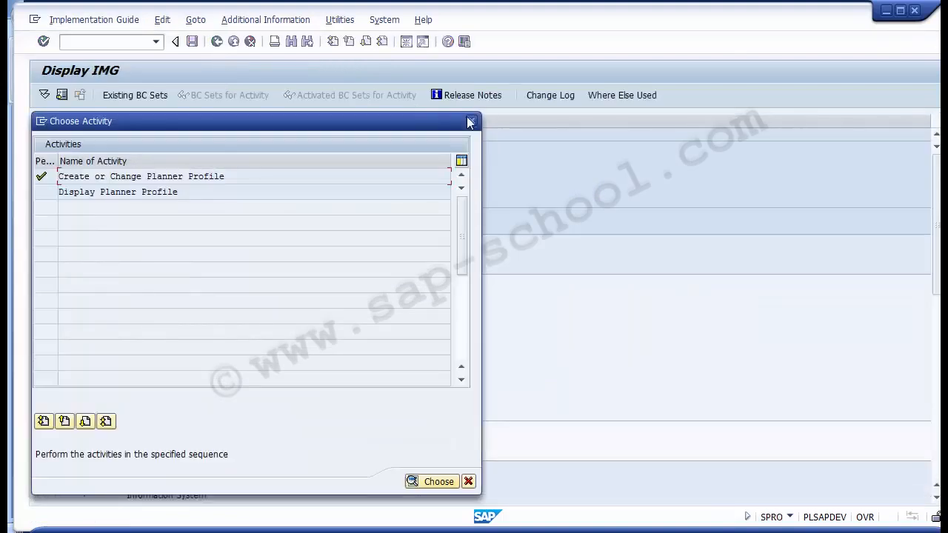
pyautogui.click(469, 121)
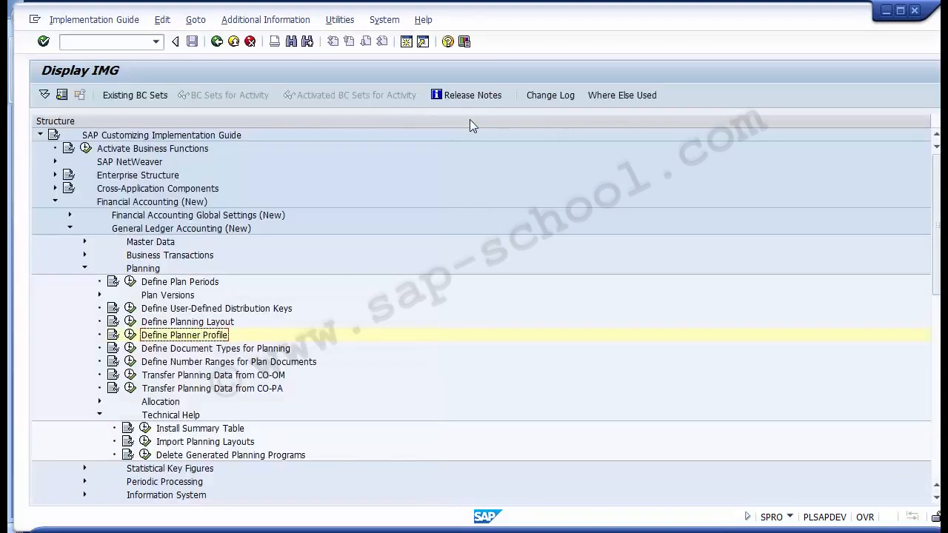
# Switch to PowerPoint to check the Configuration Steps slide and return to the SAP implementation guide.
pyautogui.click(401, 532)
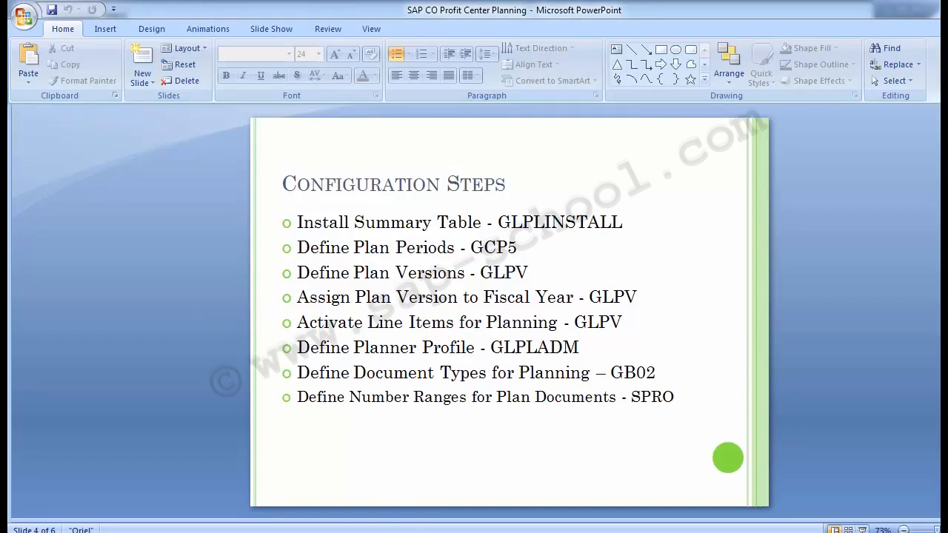
pyautogui.hotkey('alt', 'Tab')
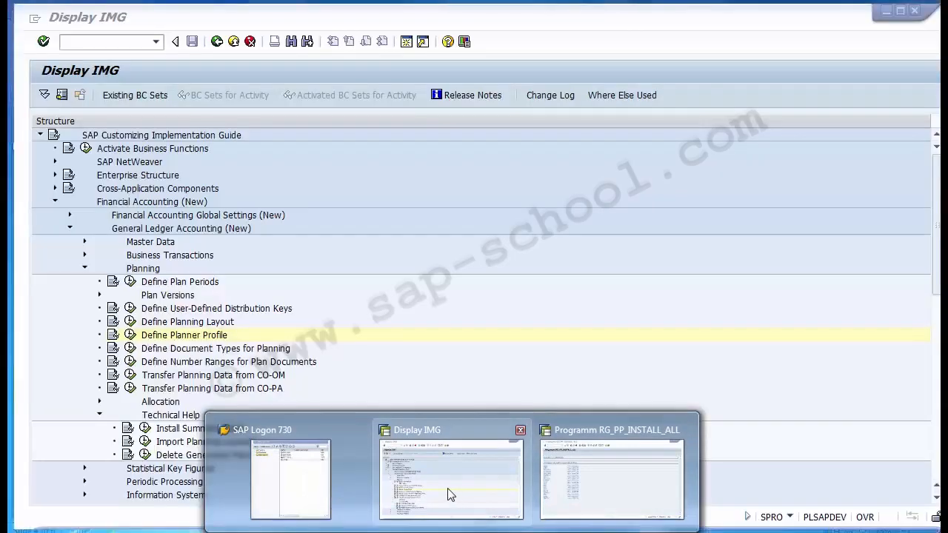
pyautogui.click(447, 488)
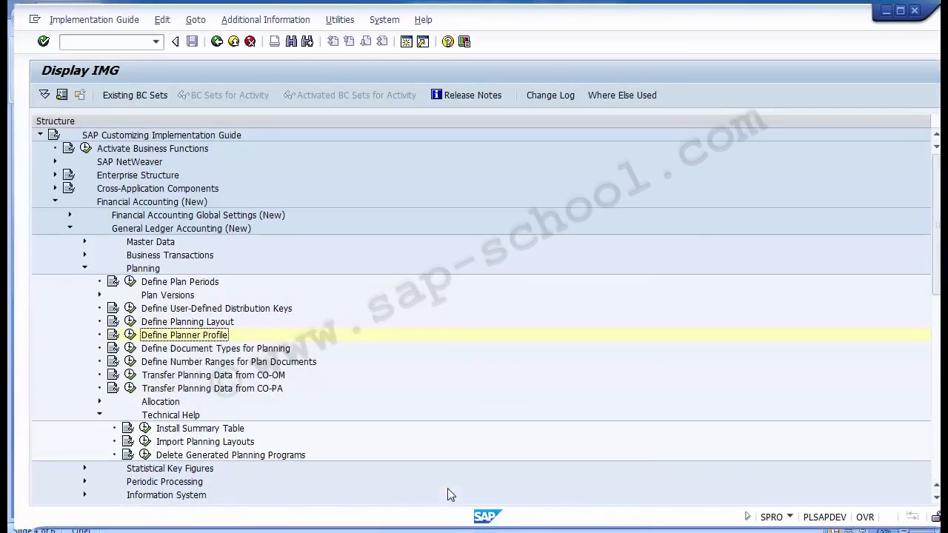
# Open the Define Document Types for Planning activity under Financial Accounting (New), General Ledger Accounting (New), Planning.
pyautogui.click(211, 352)
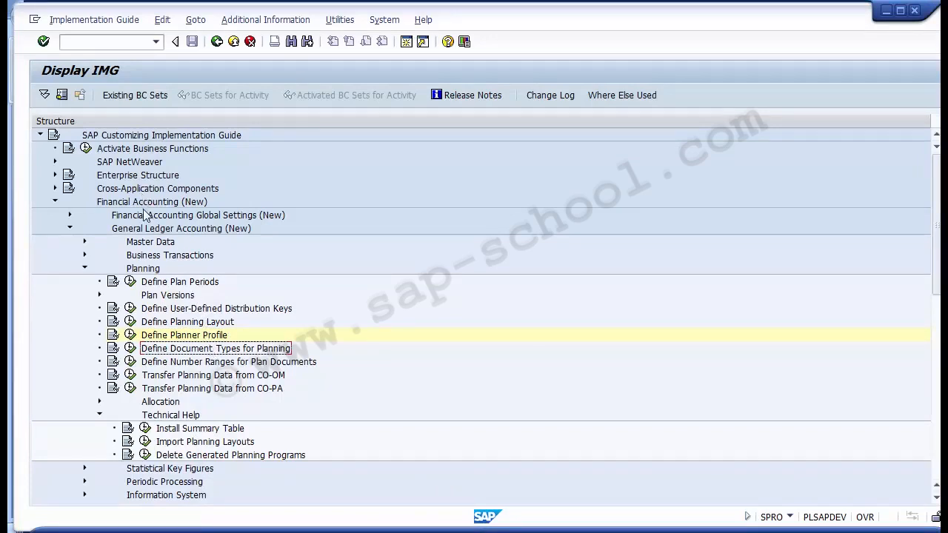
pyautogui.click(149, 269)
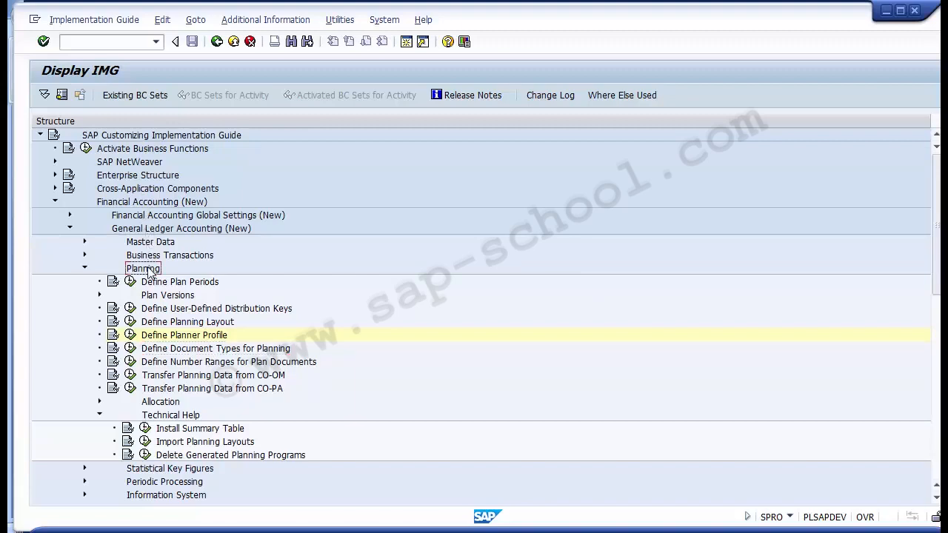
pyautogui.click(154, 351)
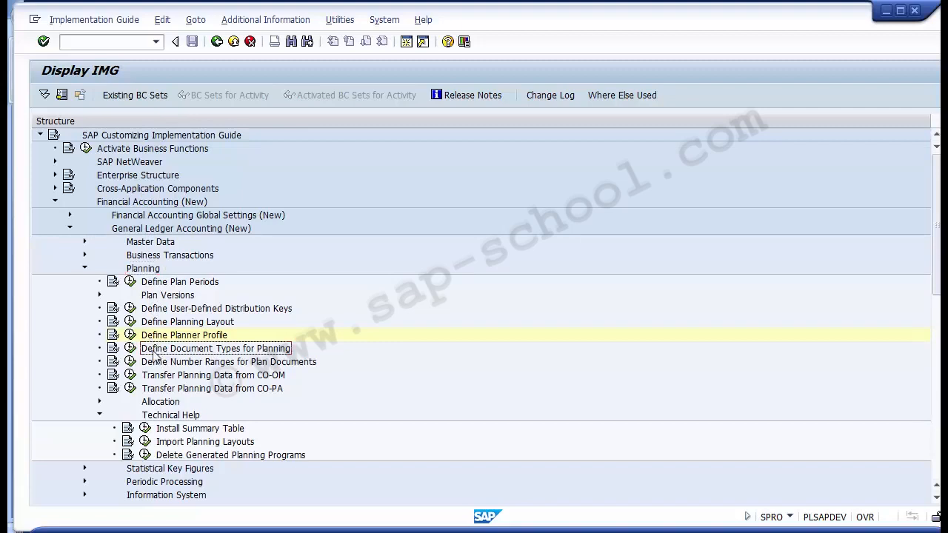
pyautogui.click(128, 203)
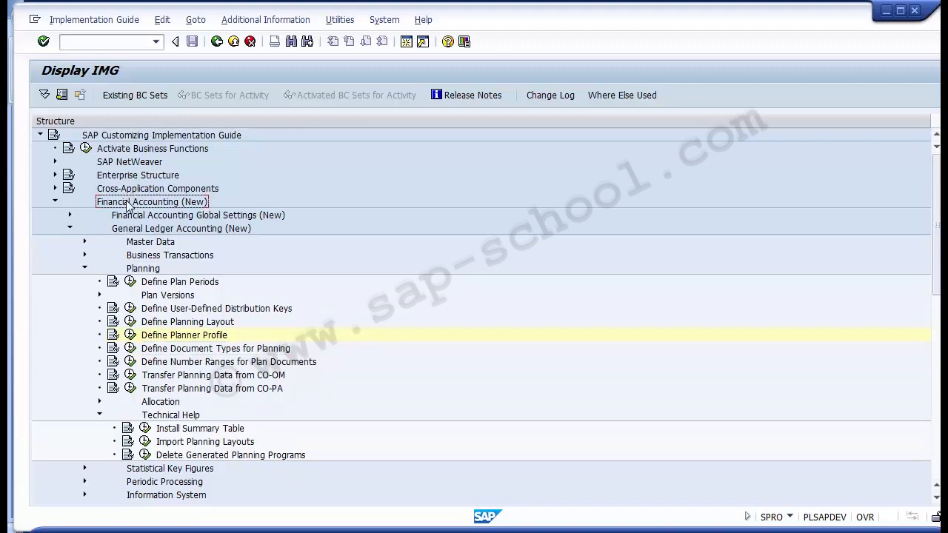
pyautogui.click(137, 231)
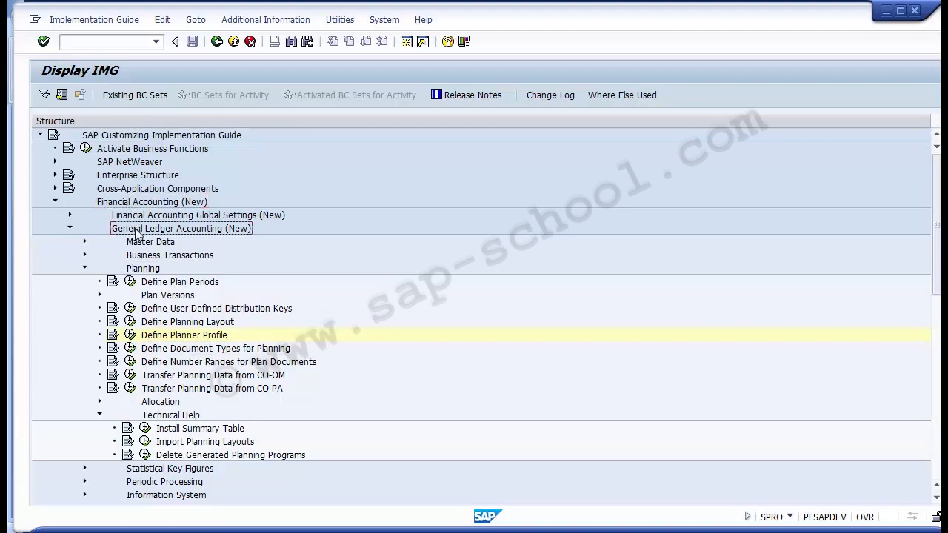
pyautogui.click(141, 270)
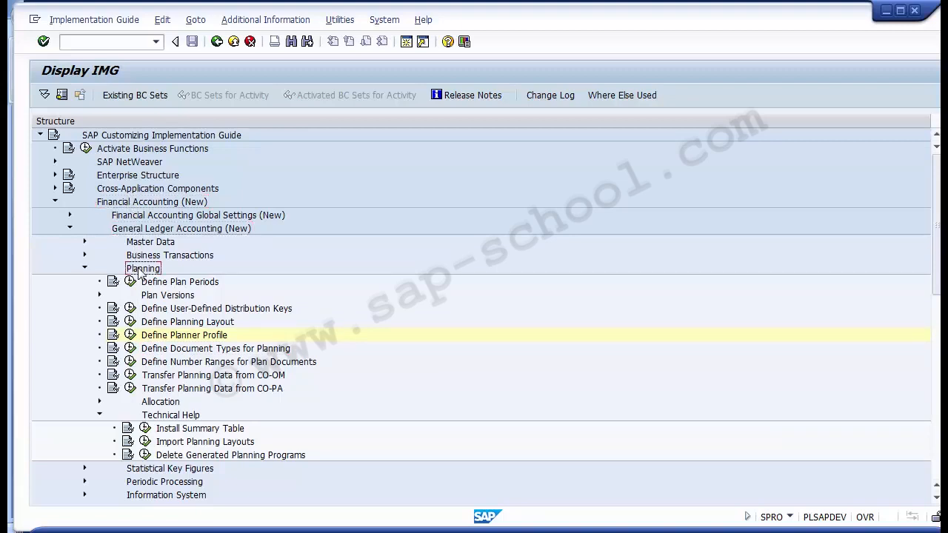
pyautogui.click(172, 351)
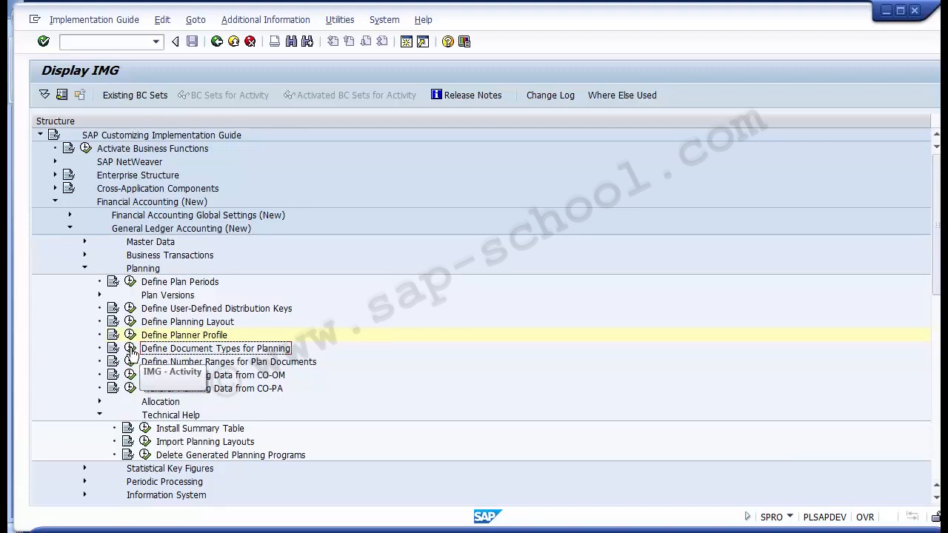
pyautogui.click(130, 349)
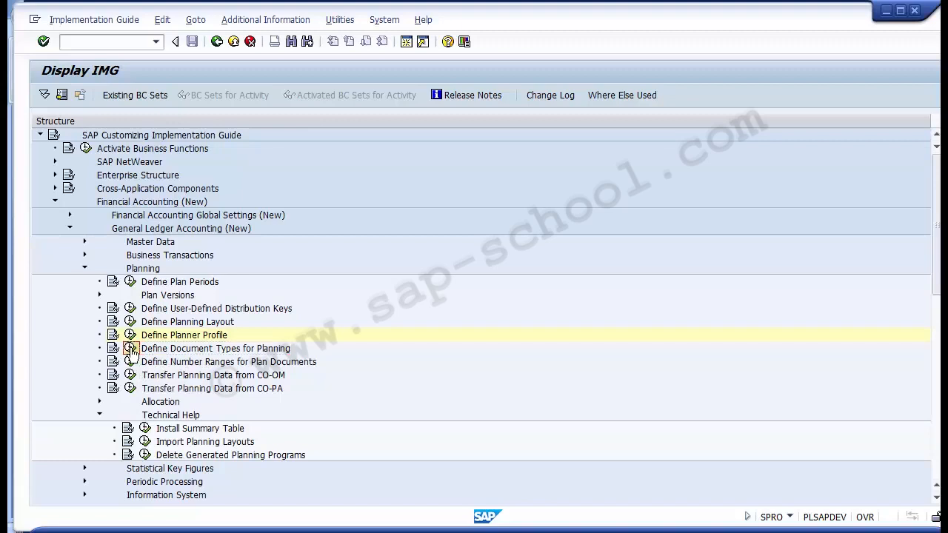
pyautogui.click(131, 348)
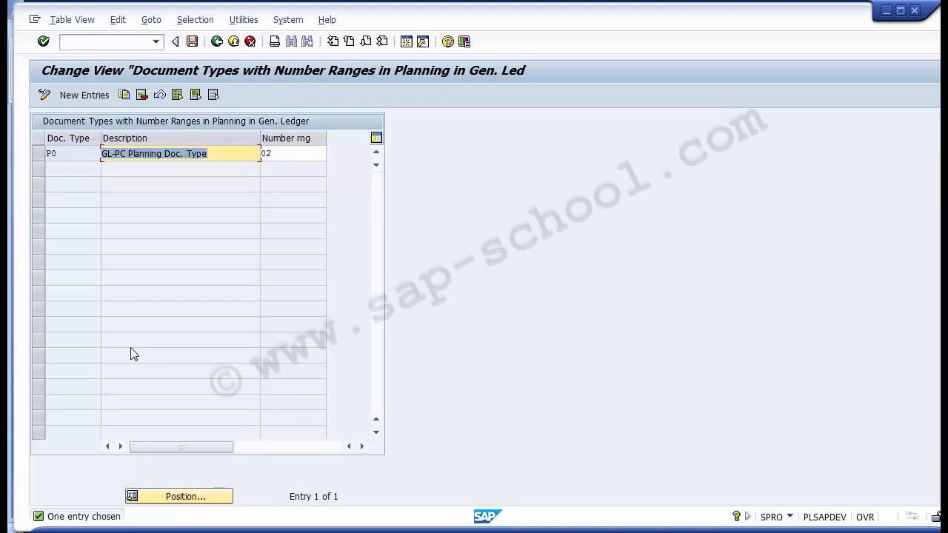
# Try to add and save document type P0 with description PC Planning Doc Type and number range 2.
pyautogui.click(85, 99)
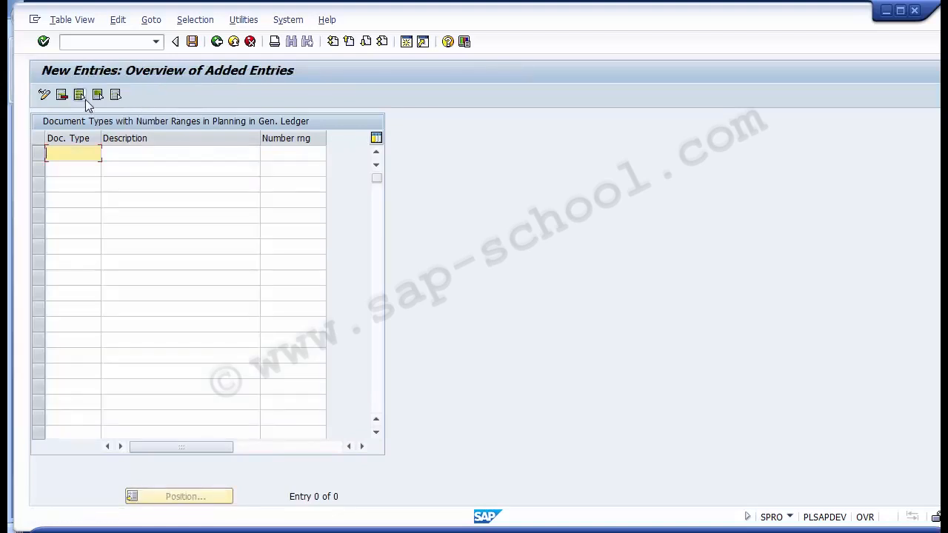
pyautogui.write('Po')
pyautogui.press('BackSpace')
pyautogui.write('0')
pyautogui.press('Tab')
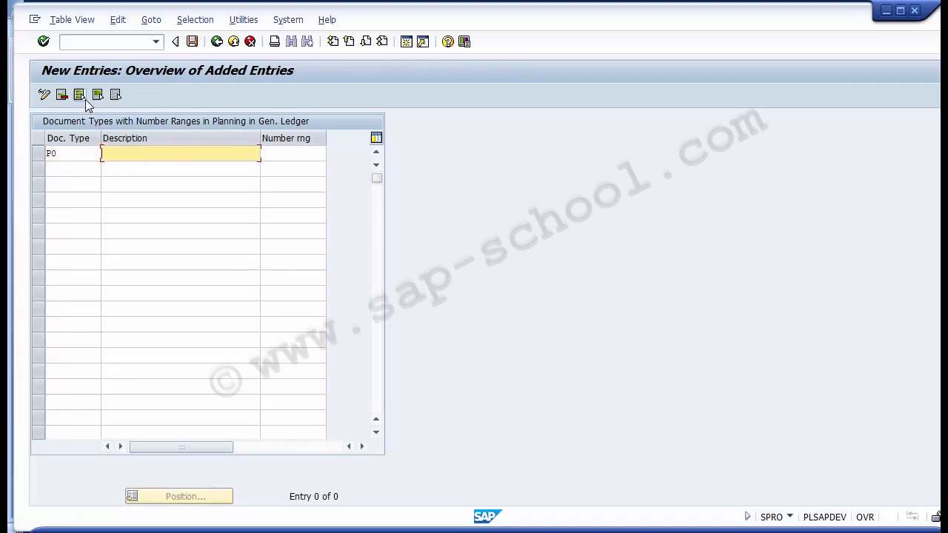
pyautogui.write('PCP')
pyautogui.press('BackSpace')
pyautogui.write('Plan')
pyautogui.press('BackSpace')
pyautogui.write('nning Doc Type')
pyautogui.press('Tab')
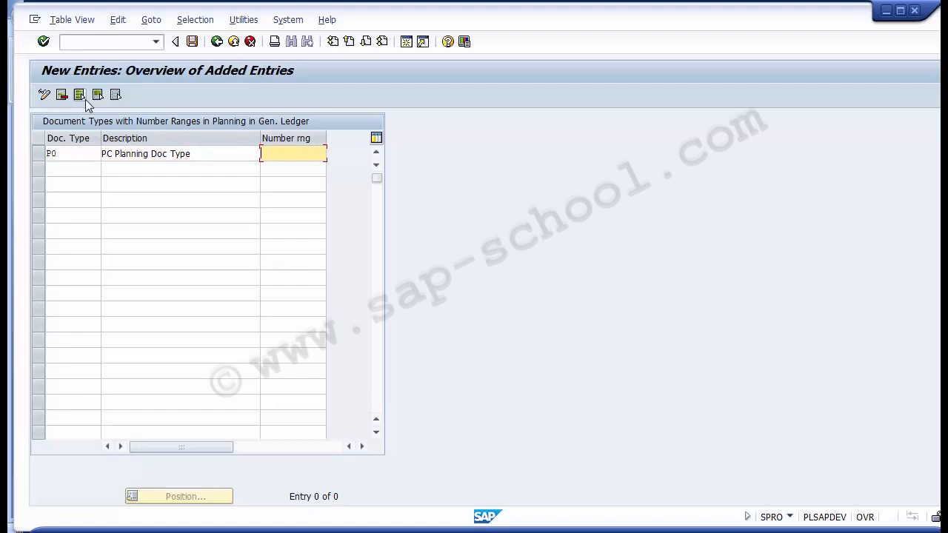
pyautogui.write('2')
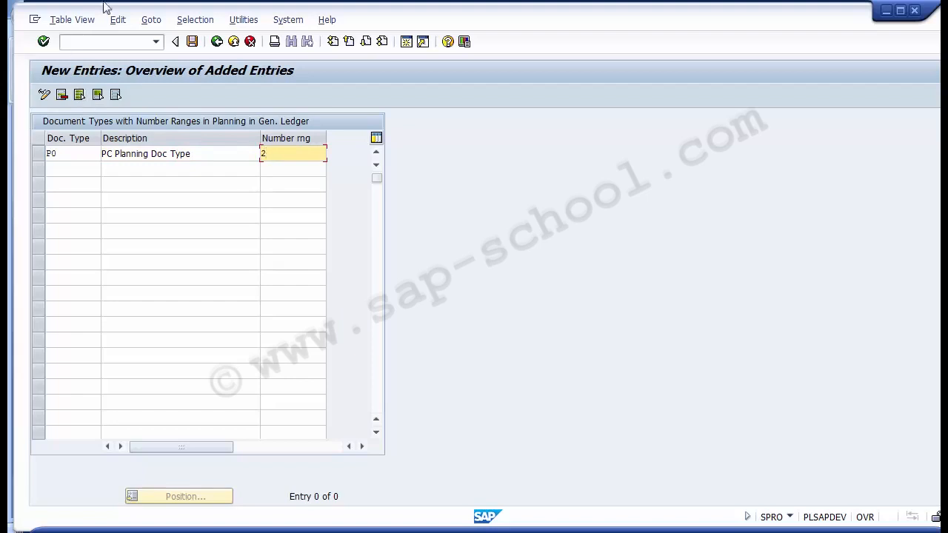
pyautogui.click(192, 42)
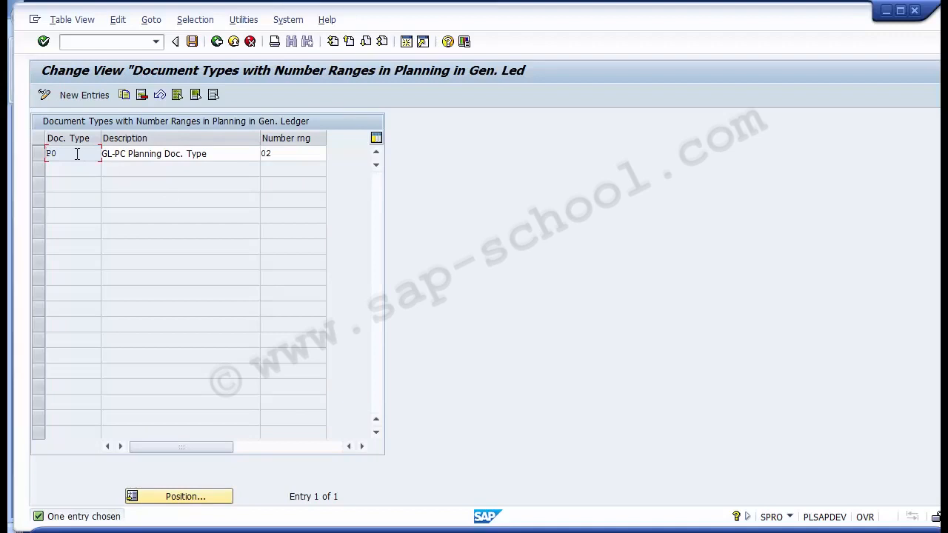
# Change the description of document type P0 to PC Planning Doc. Type and save it in the proposed customizing request.
pyautogui.moveTo(77, 153); pyautogui.dragTo(46, 151)
pyautogui.click(116, 157)
pyautogui.press('BackSpace')
pyautogui.press('BackSpace')
pyautogui.press('BackSpace')
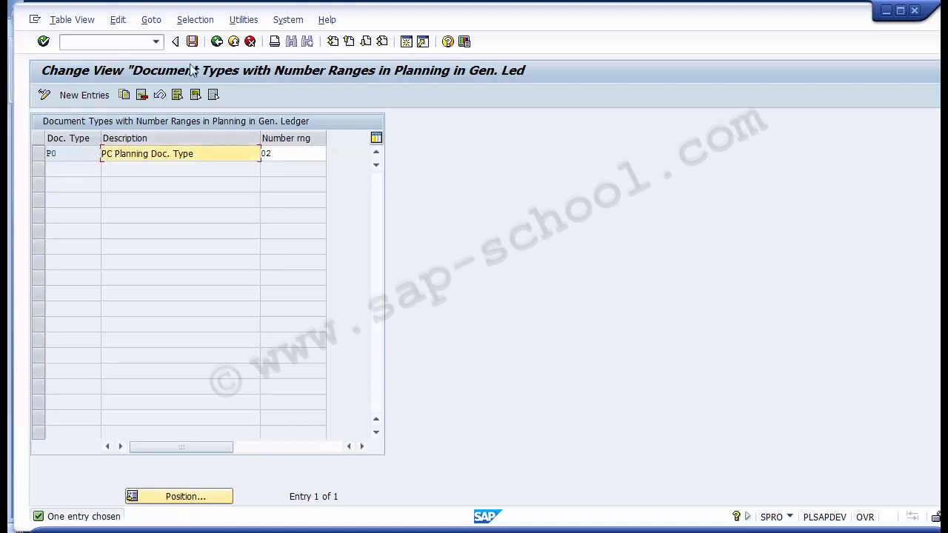
pyautogui.click(191, 41)
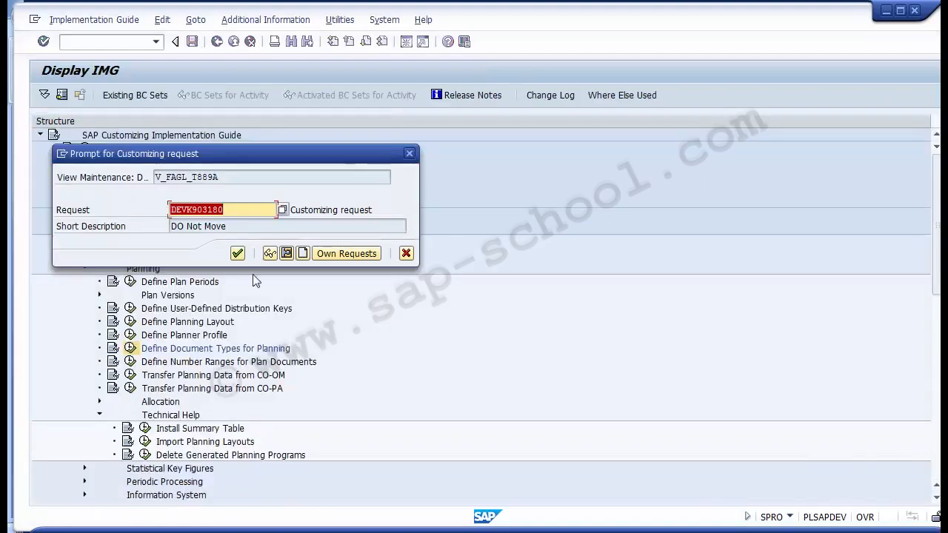
pyautogui.click(237, 253)
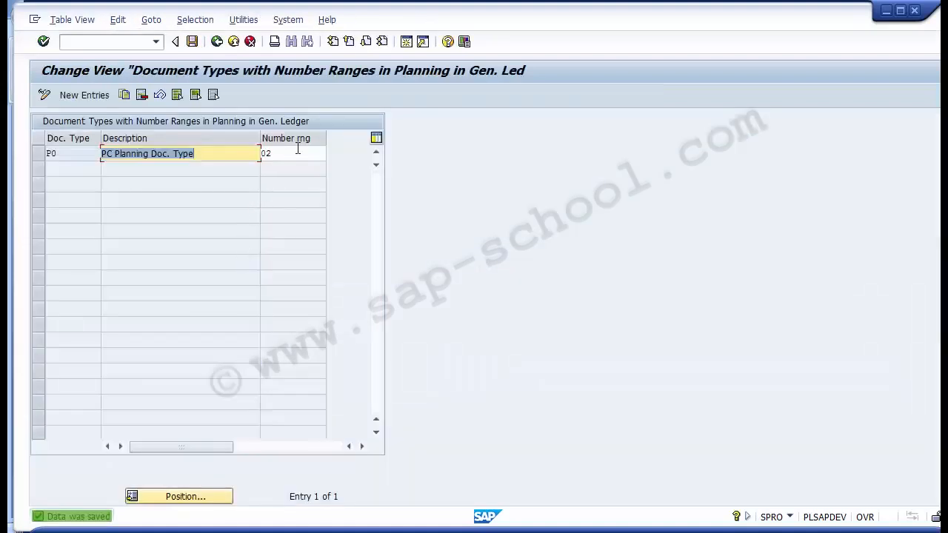
# Check the number range assigned to document type P0 and consult the Configuration Steps slide in PowerPoint.
pyautogui.click(300, 151)
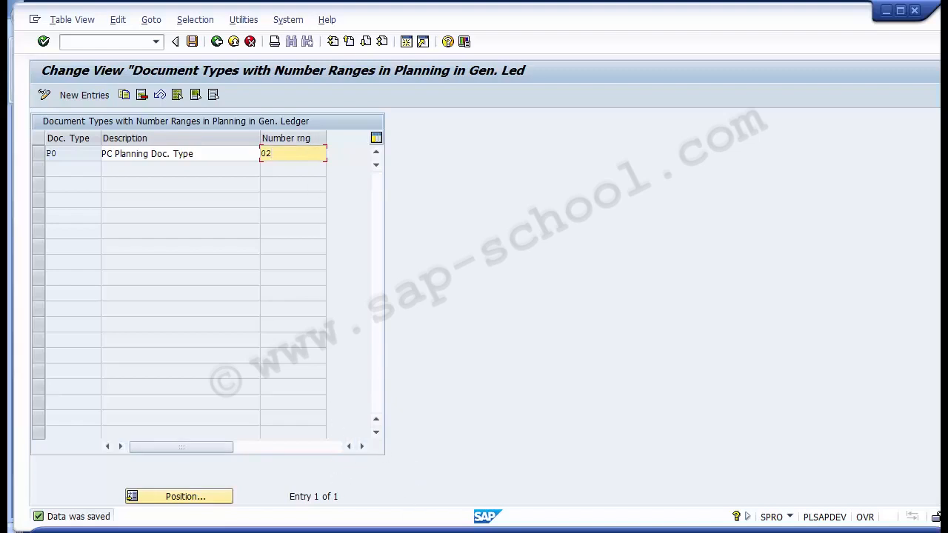
pyautogui.click(407, 531)
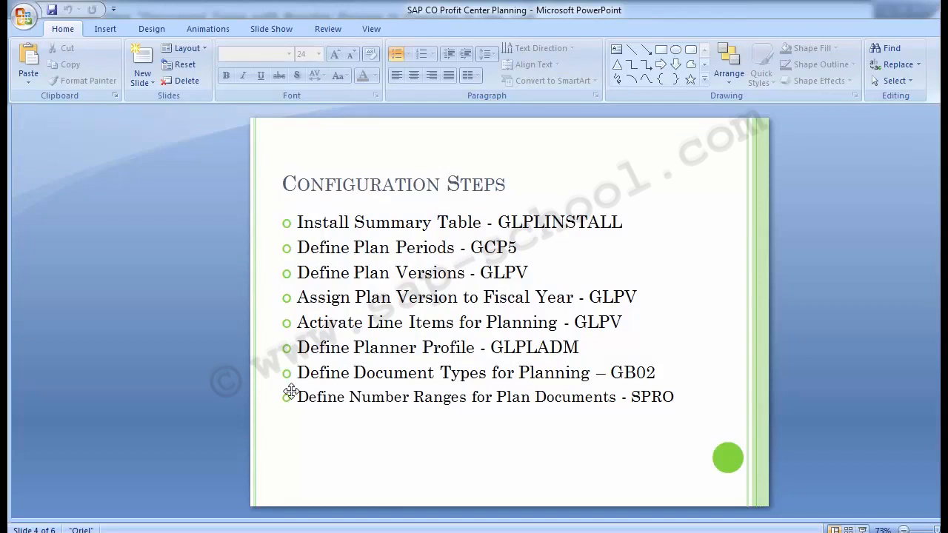
pyautogui.hotkey('alt', 'Tab')
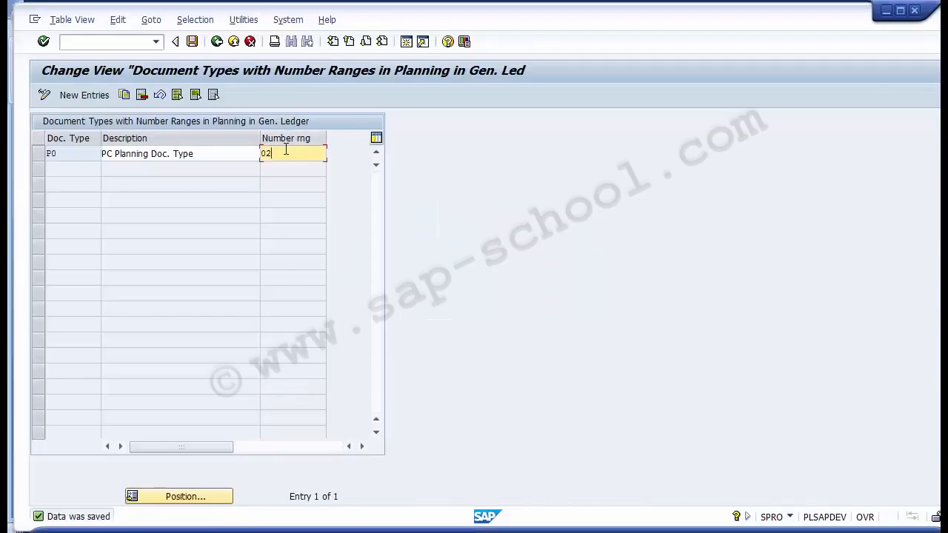
pyautogui.moveTo(286, 153); pyautogui.dragTo(261, 153)
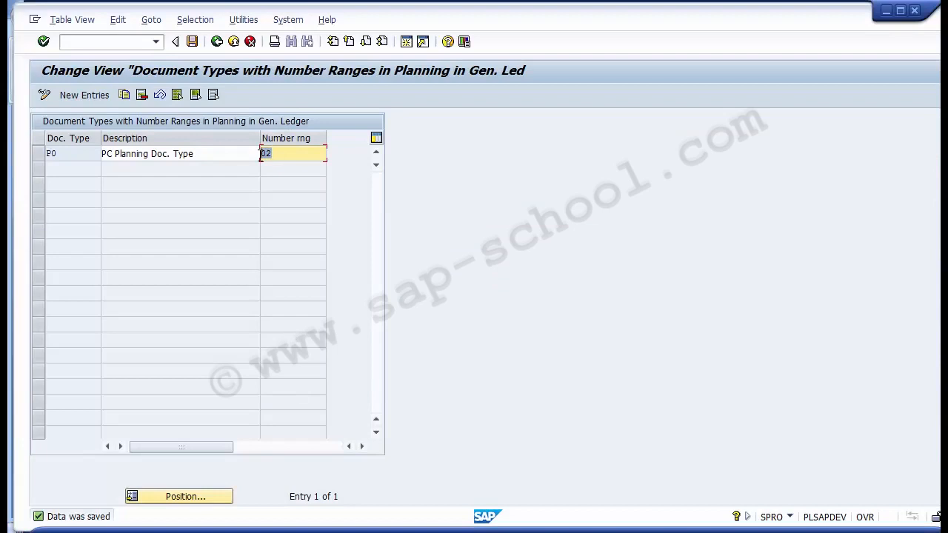
# Leave the document types and open the Define Number Ranges for Plan Documents activity.
pyautogui.click(216, 41)
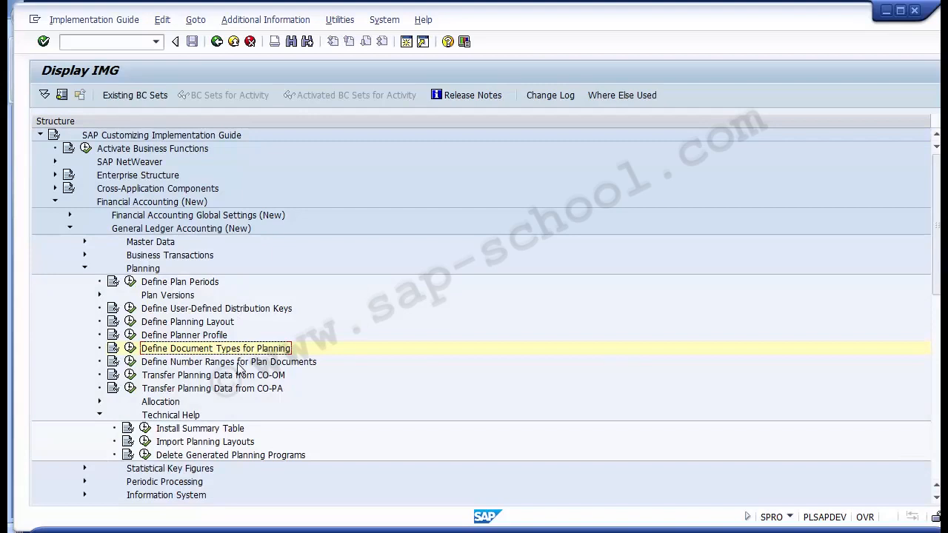
pyautogui.click(238, 362)
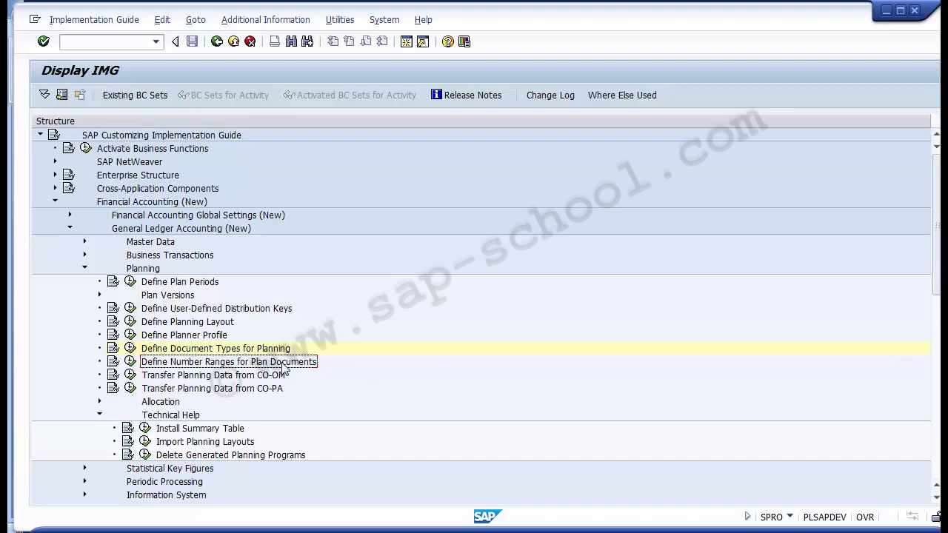
pyautogui.click(131, 362)
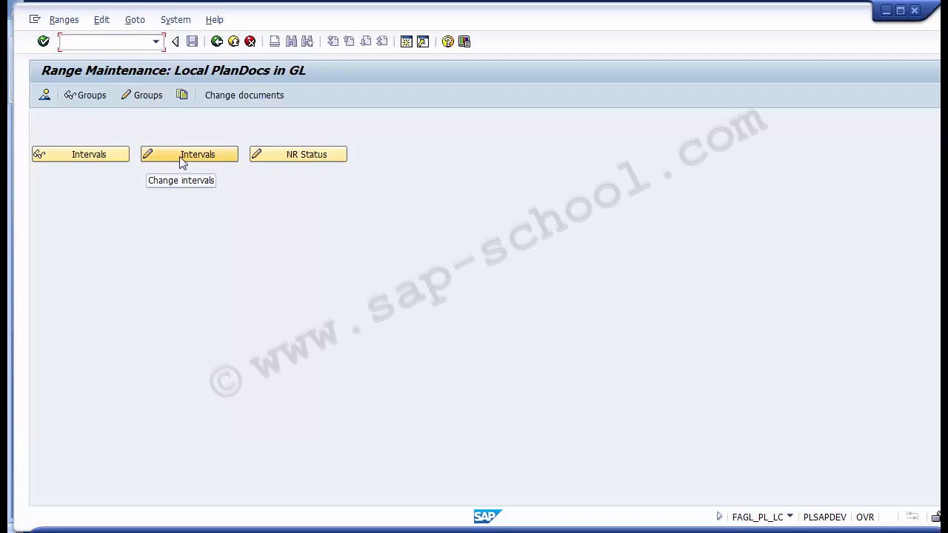
# Assign element P0 to the GL PC Planning group with number range 02 and save the group changes.
pyautogui.click(145, 108)
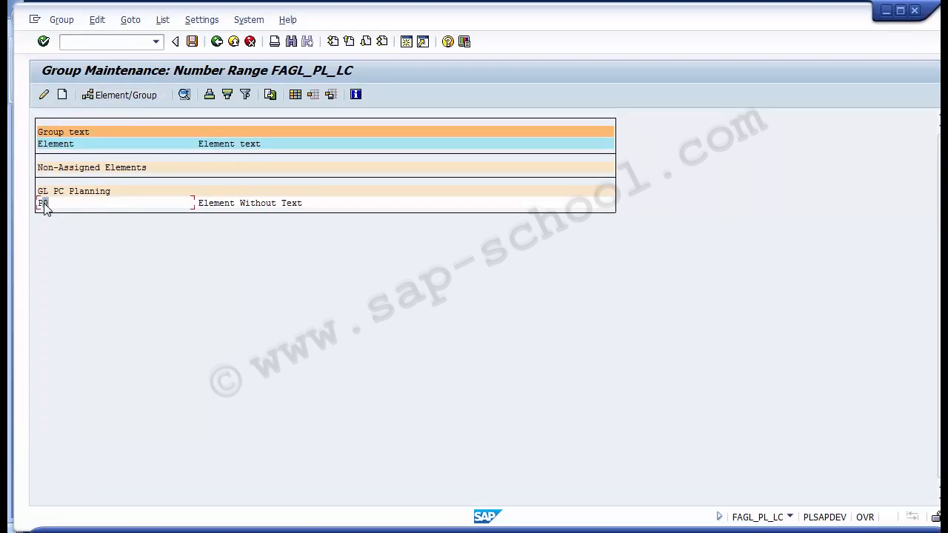
pyautogui.click(106, 96)
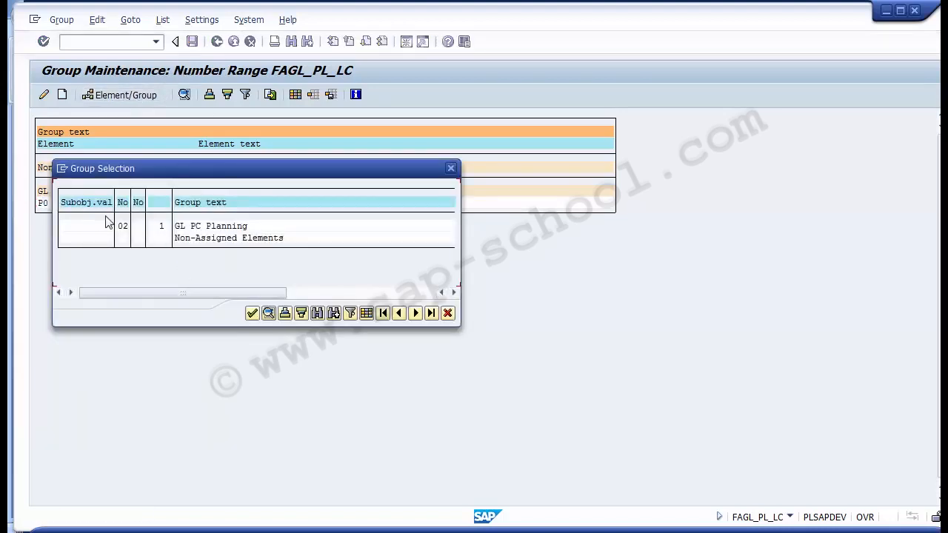
pyautogui.click(196, 225)
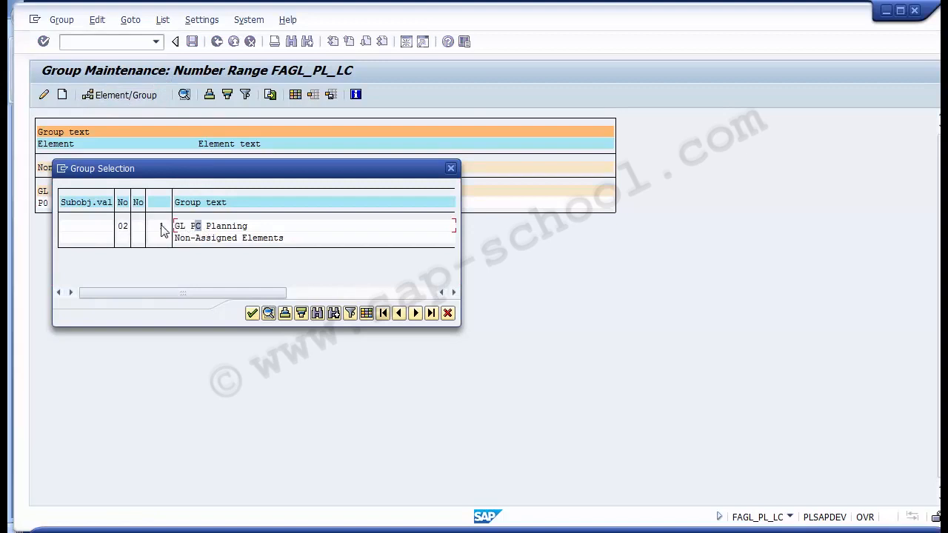
pyautogui.click(123, 227)
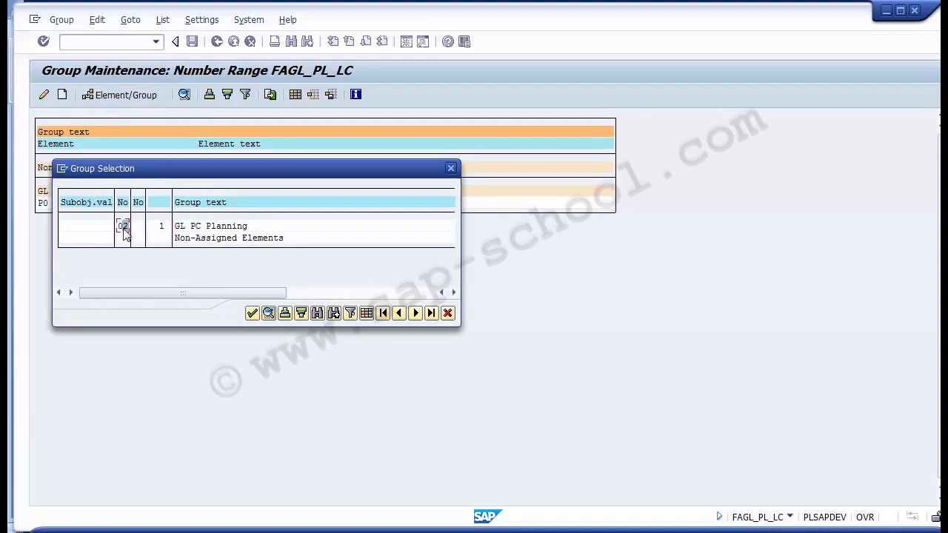
pyautogui.click(253, 313)
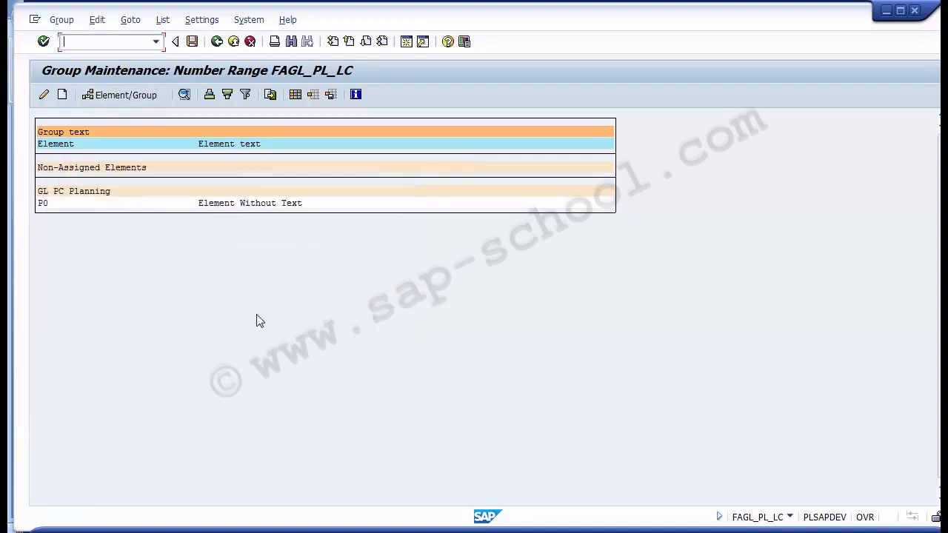
pyautogui.click(216, 42)
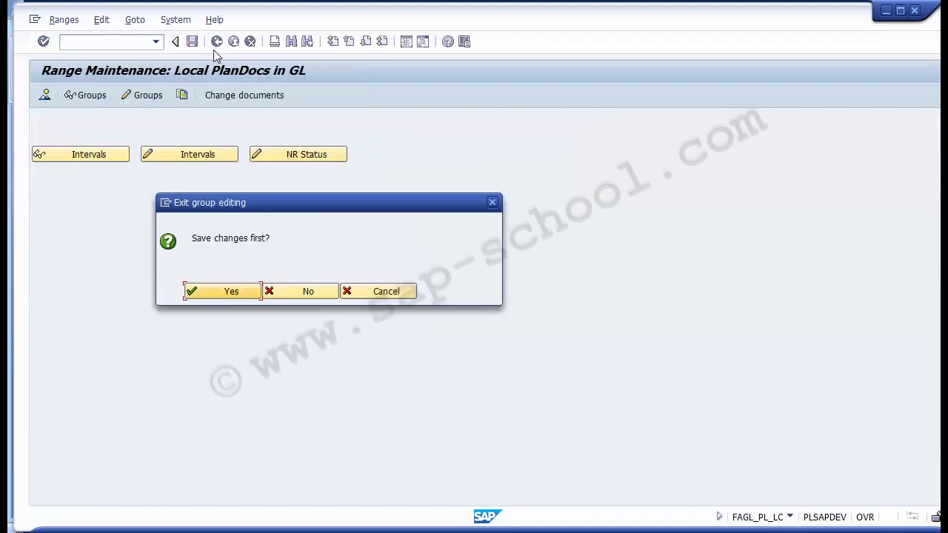
pyautogui.click(225, 292)
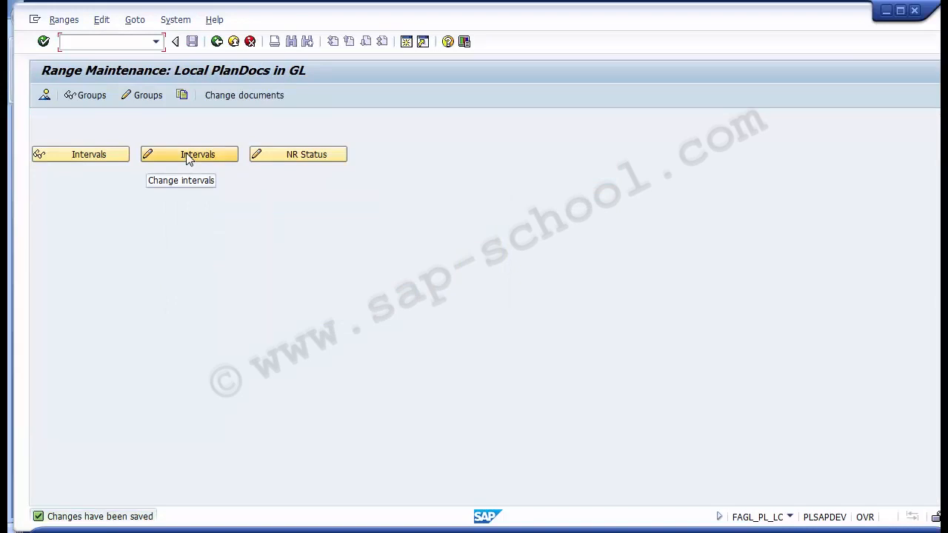
pyautogui.click(144, 94)
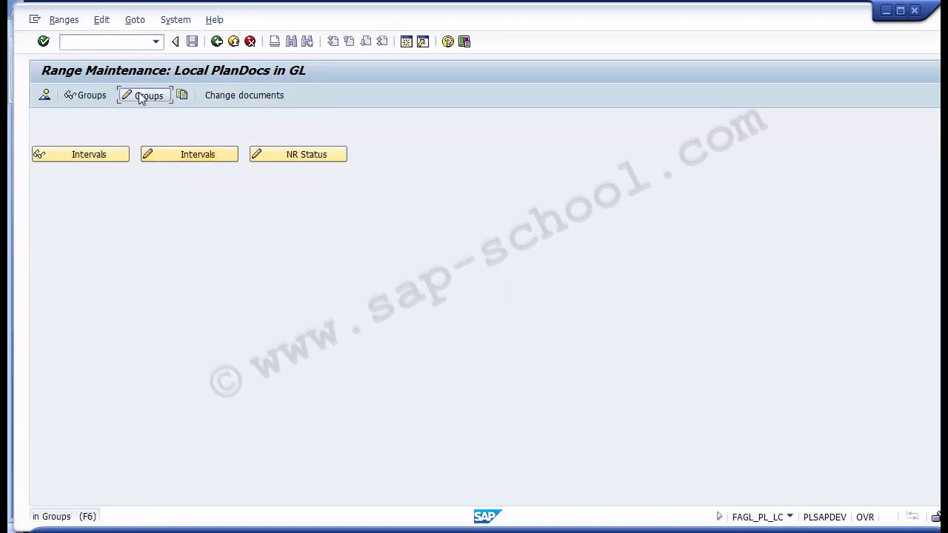
pyautogui.click(46, 203)
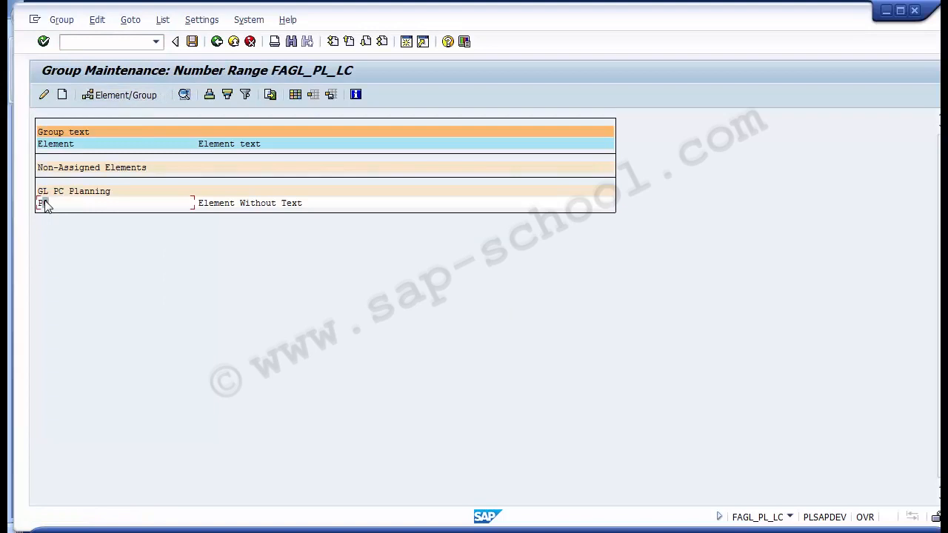
pyautogui.click(160, 21)
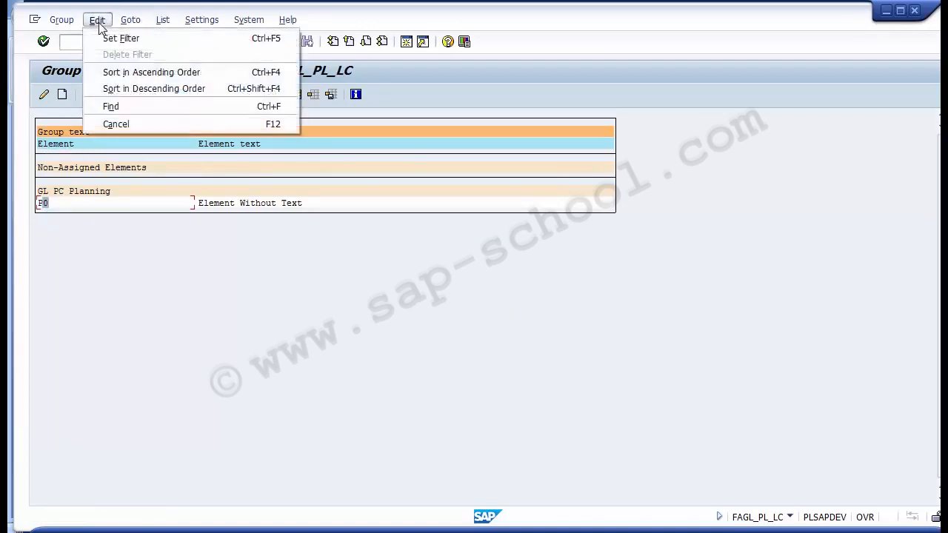
pyautogui.moveTo(62, 21)
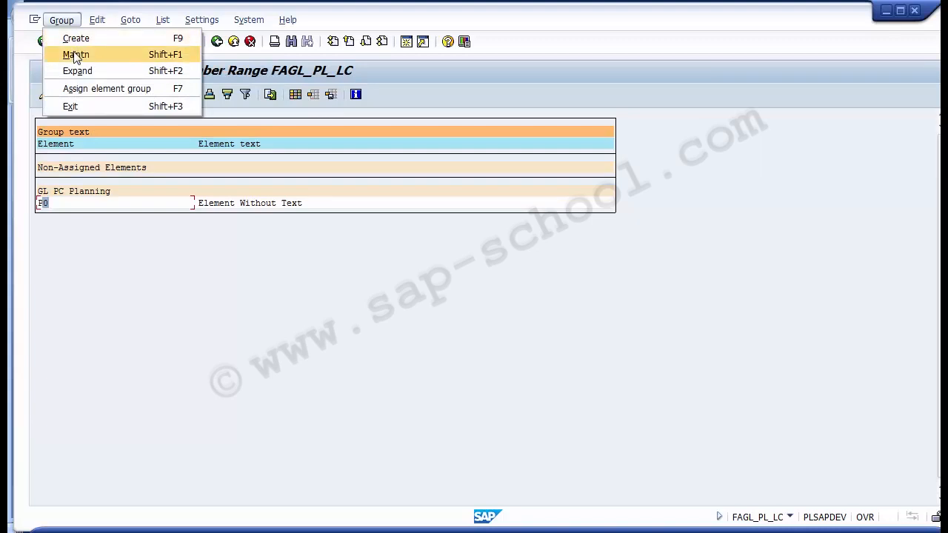
pyautogui.click(75, 56)
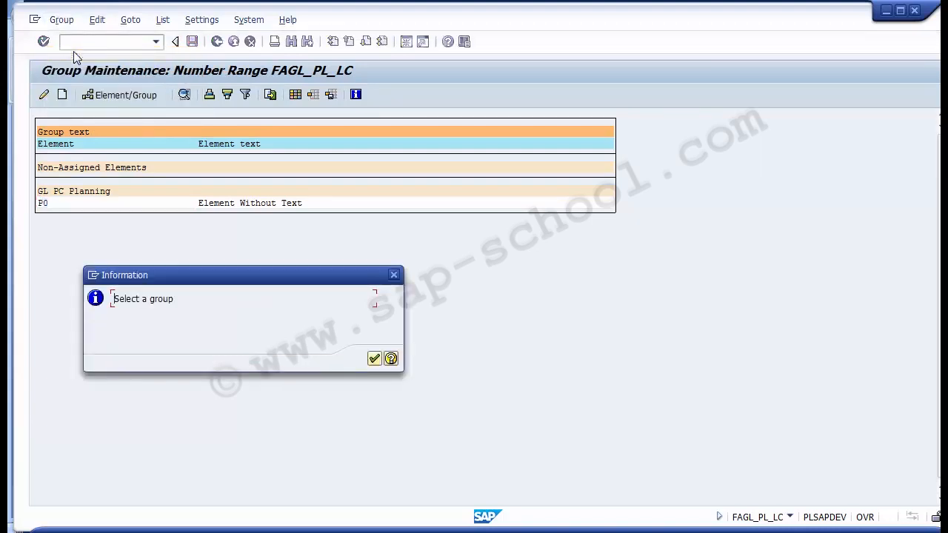
pyautogui.press('Return')
pyautogui.moveTo(40, 205); pyautogui.dragTo(63, 198)
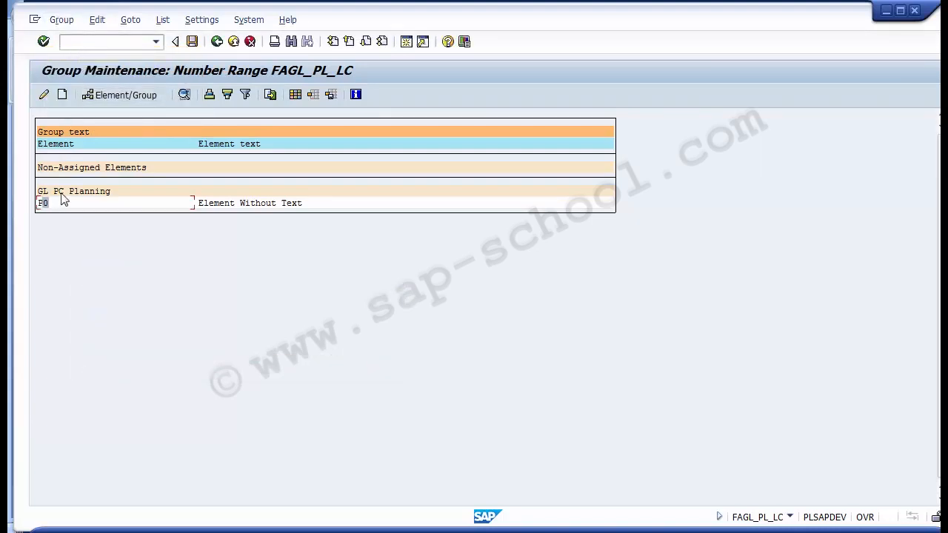
pyautogui.click(61, 192)
pyautogui.click(69, 22)
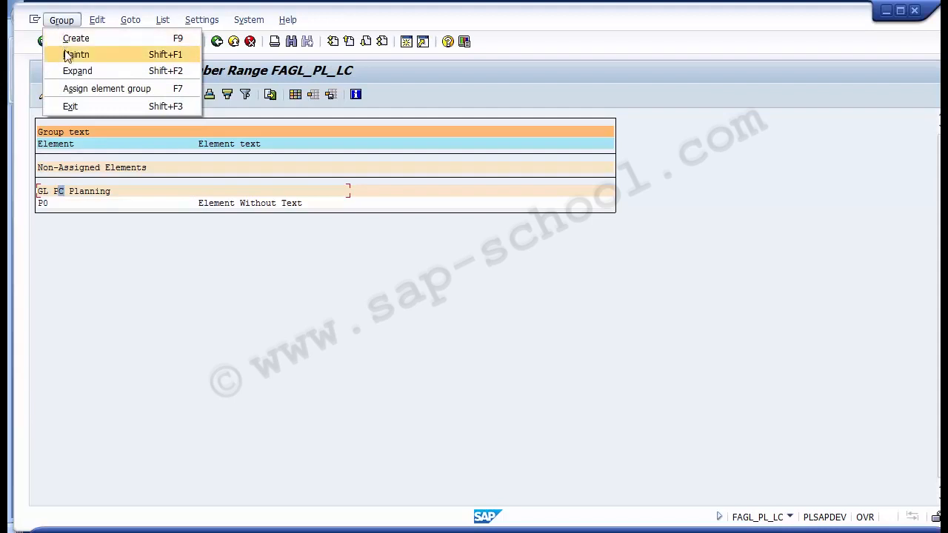
pyautogui.click(68, 56)
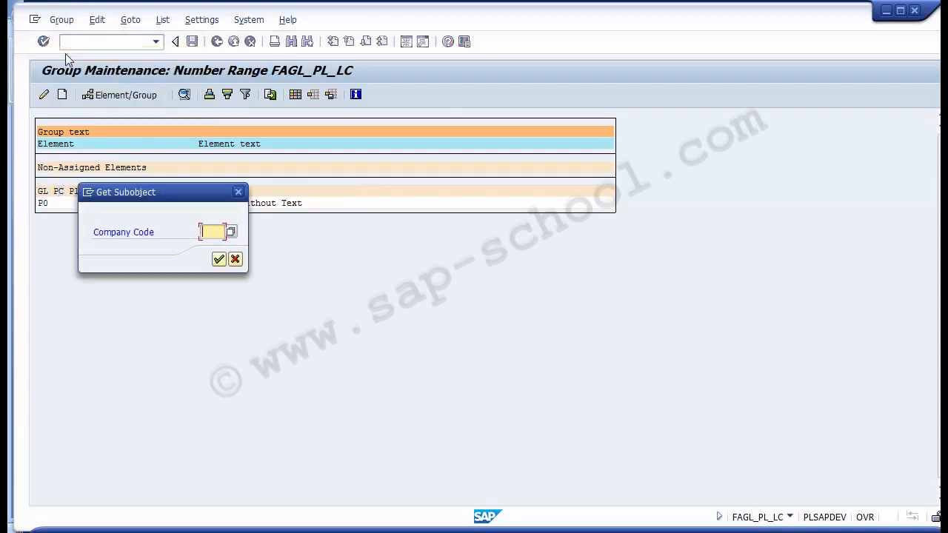
pyautogui.click(238, 192)
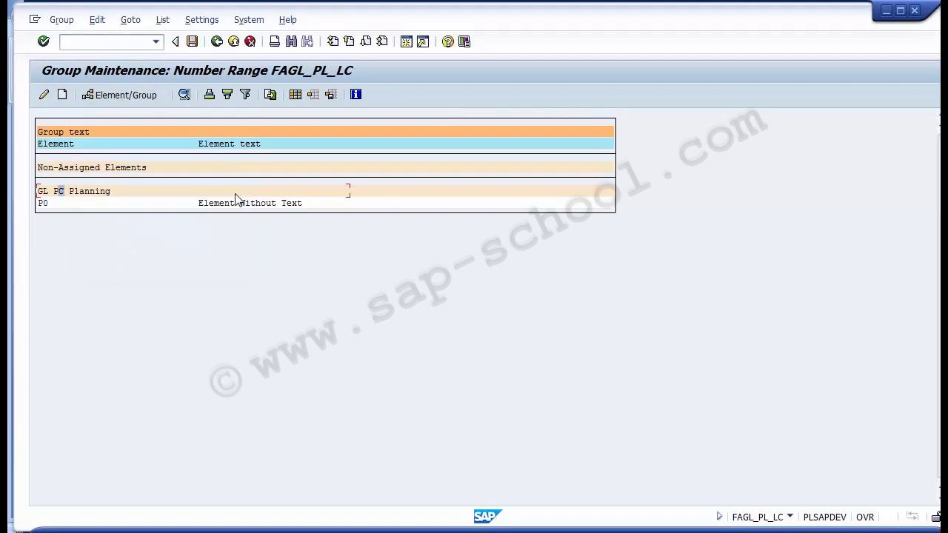
pyautogui.click(217, 41)
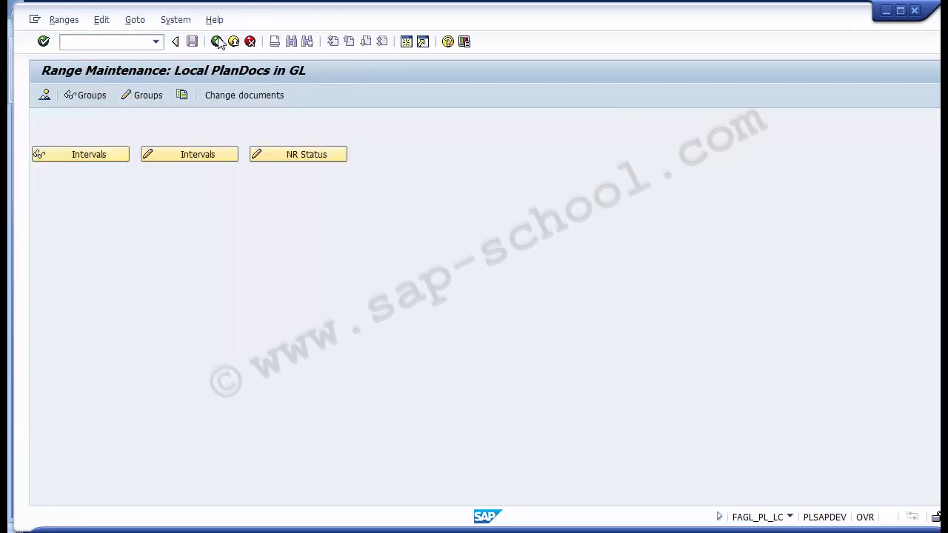
pyautogui.click(217, 42)
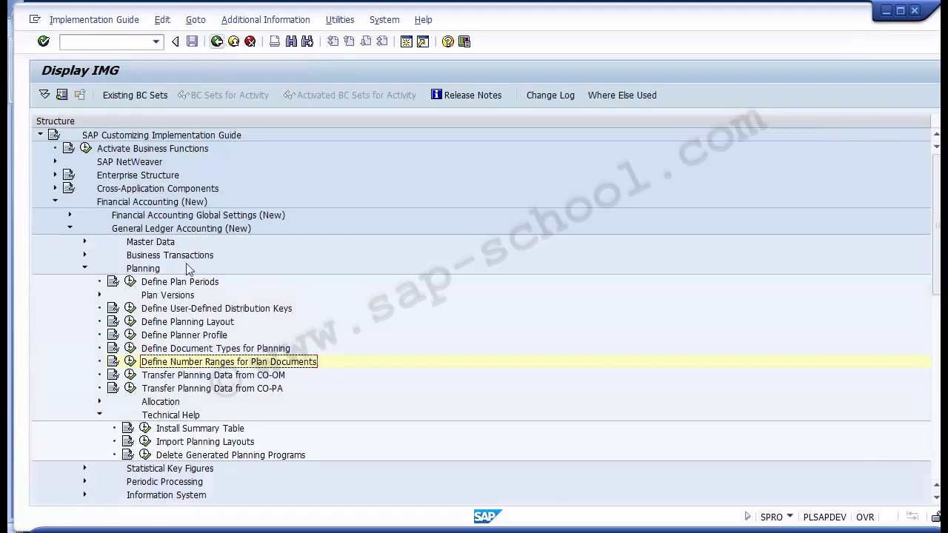
# Reopen Define Number Ranges for Plan Documents and open the GL PC Planning group's intervals for company code 1000.
pyautogui.click(131, 362)
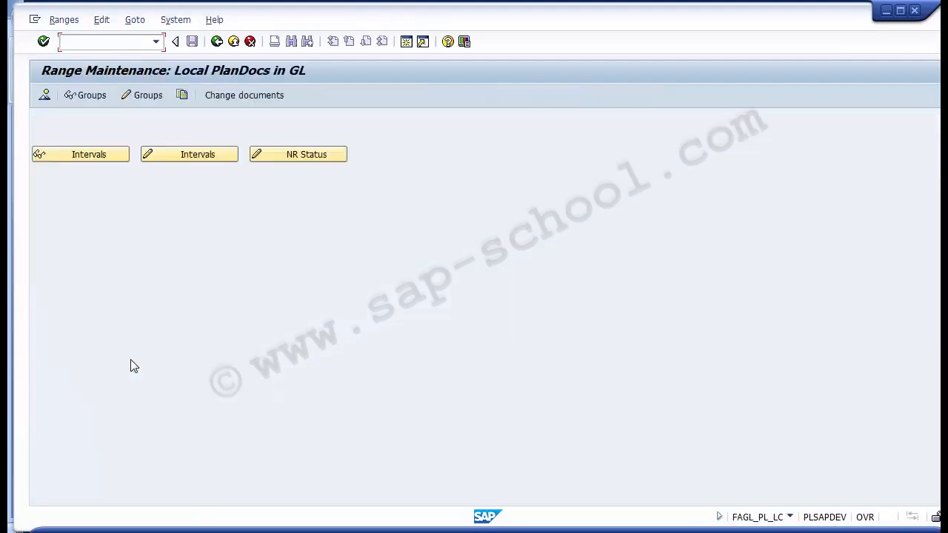
pyautogui.click(144, 99)
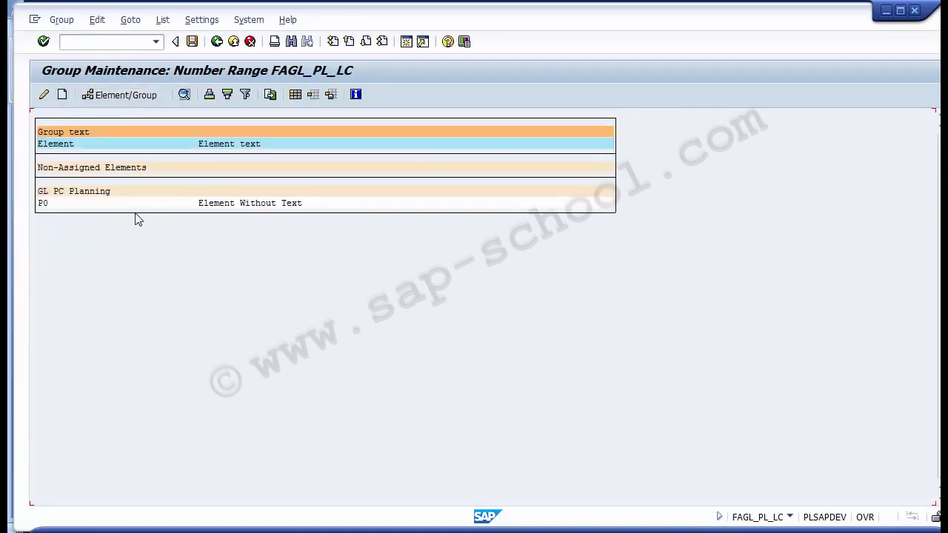
pyautogui.click(65, 194)
pyautogui.click(72, 192)
pyautogui.click(81, 192)
pyautogui.click(65, 192)
pyautogui.click(62, 21)
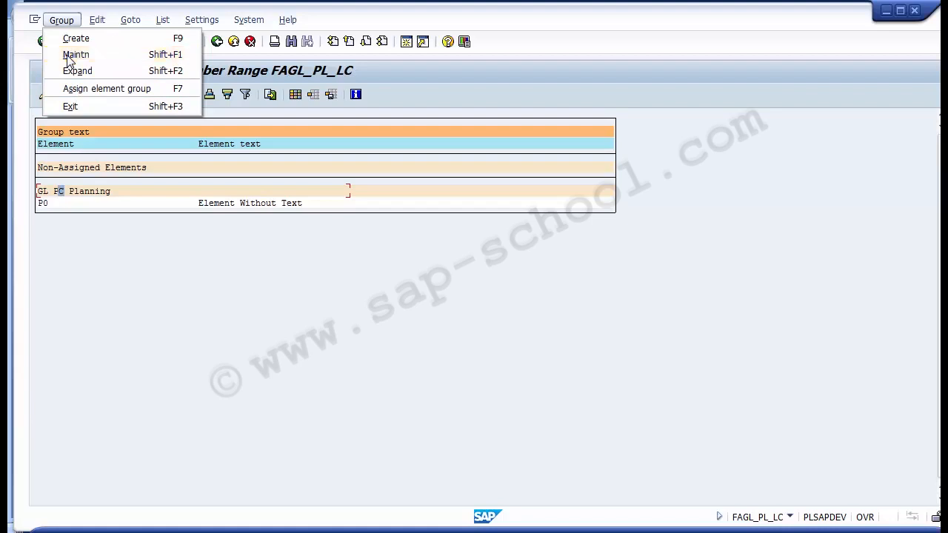
pyautogui.click(68, 58)
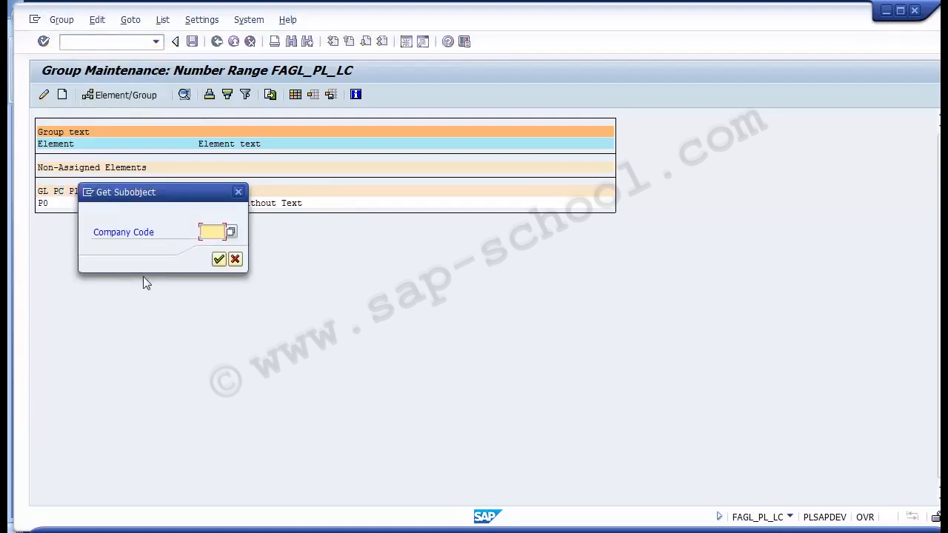
pyautogui.write('100')
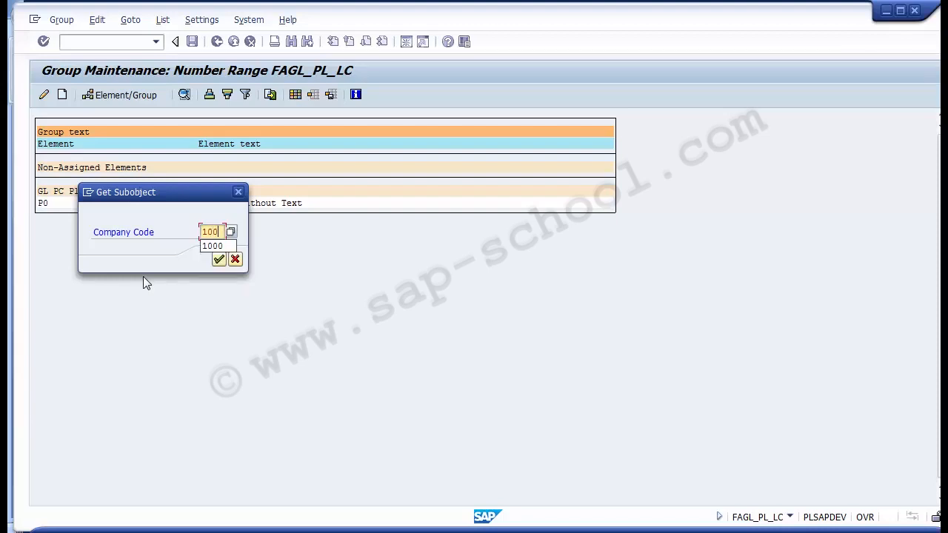
pyautogui.write('0')
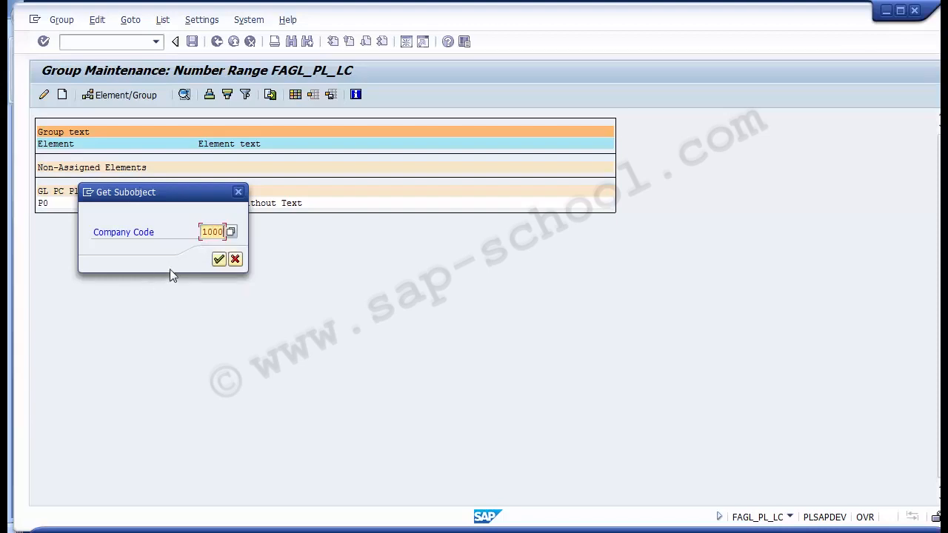
pyautogui.click(219, 259)
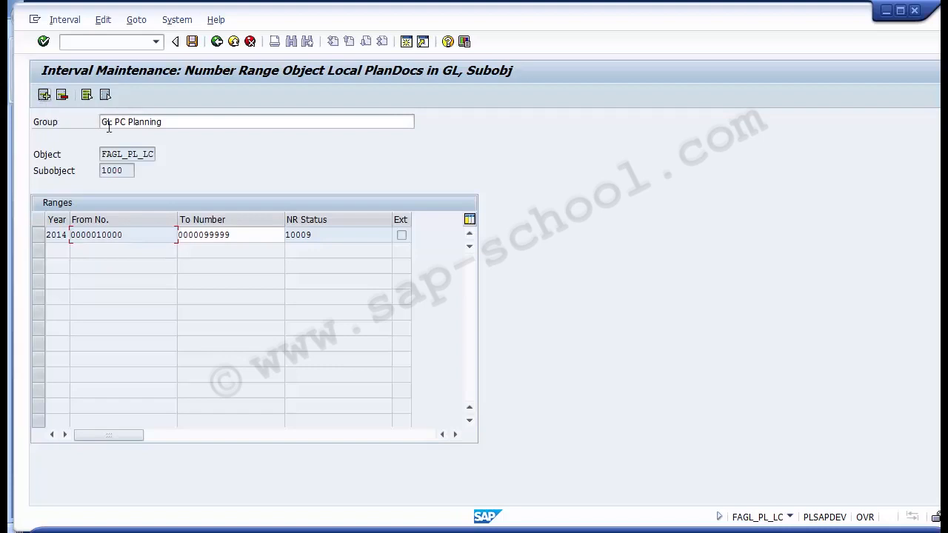
# Add a number range interval for year 2015 from 1000000 to 100999999 to the GL PC Planning group.
pyautogui.click(51, 126)
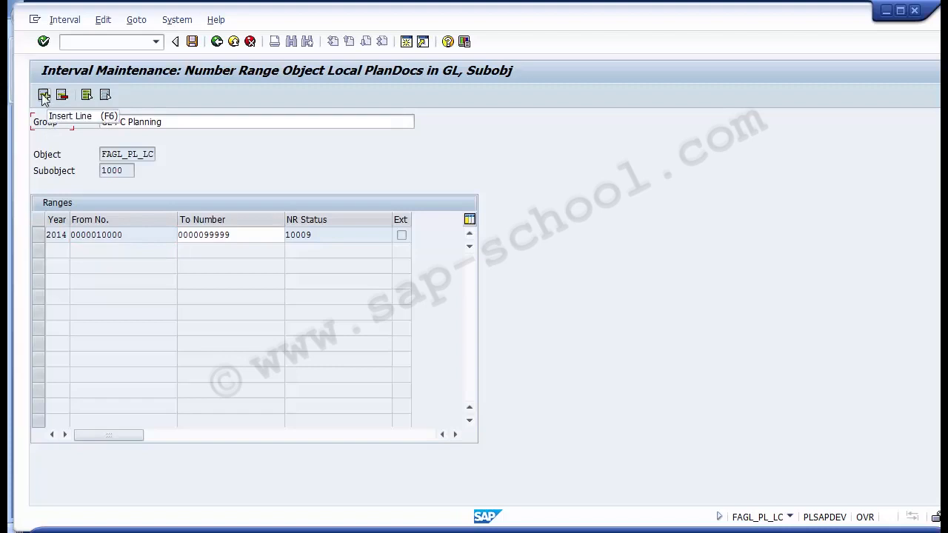
pyautogui.click(42, 95)
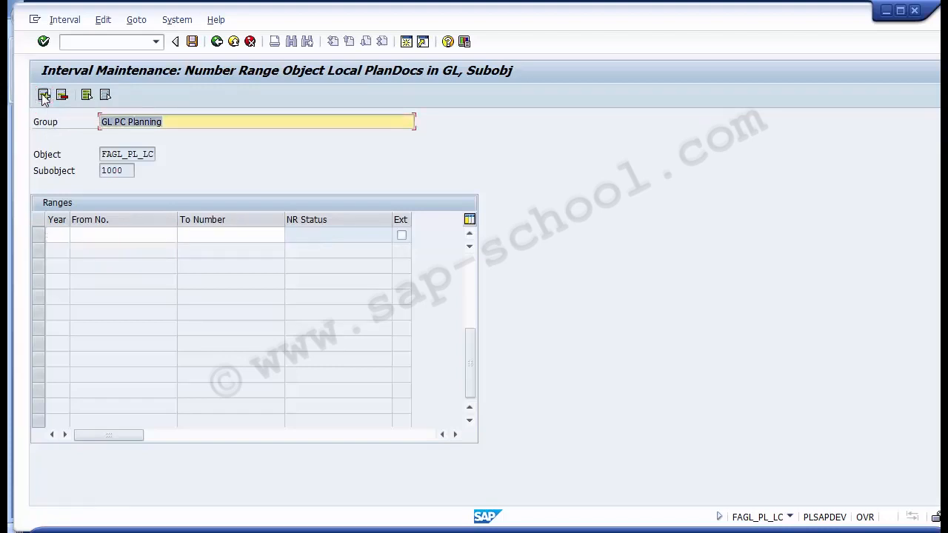
pyautogui.click(60, 236)
pyautogui.click(86, 235)
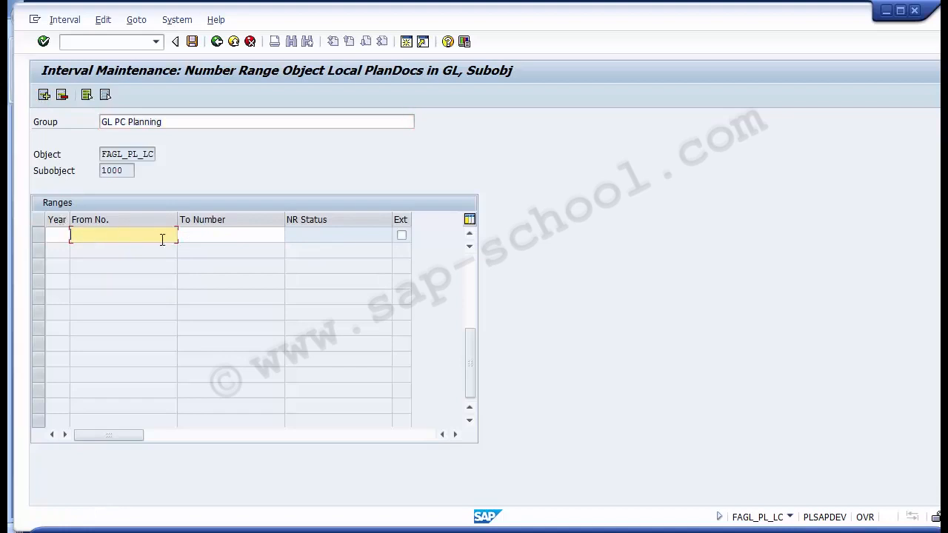
pyautogui.click(191, 235)
pyautogui.click(146, 234)
pyautogui.click(55, 236)
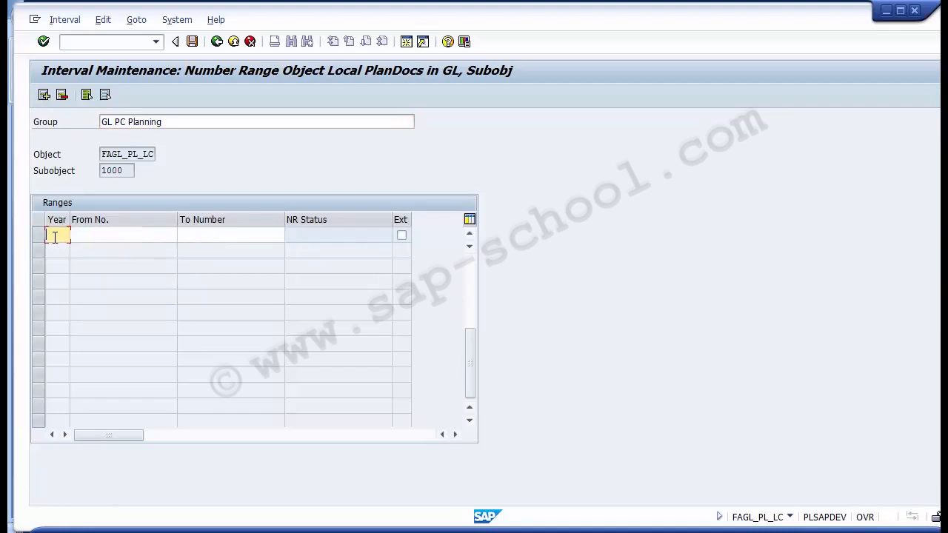
pyautogui.write('2015')
pyautogui.press('Tab')
pyautogui.write('1')
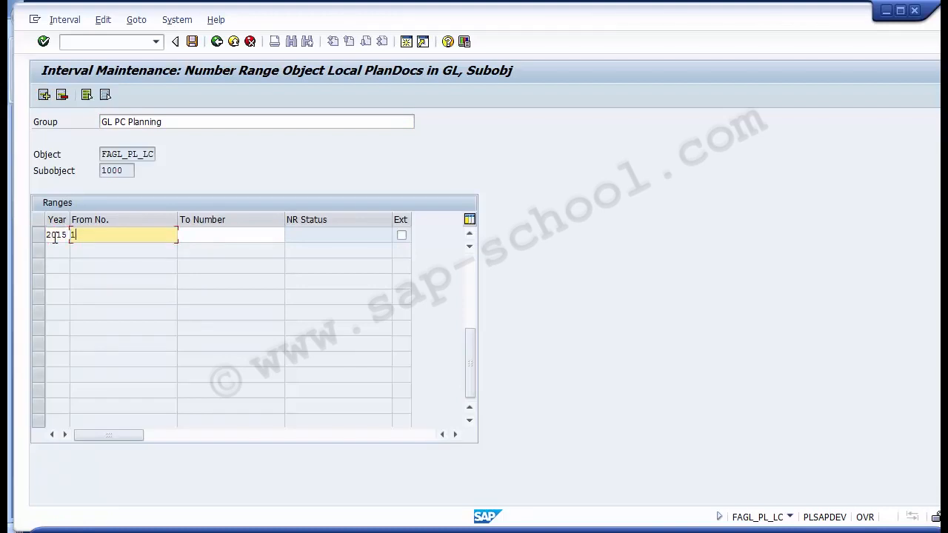
pyautogui.write('000000')
pyautogui.press('Tab')
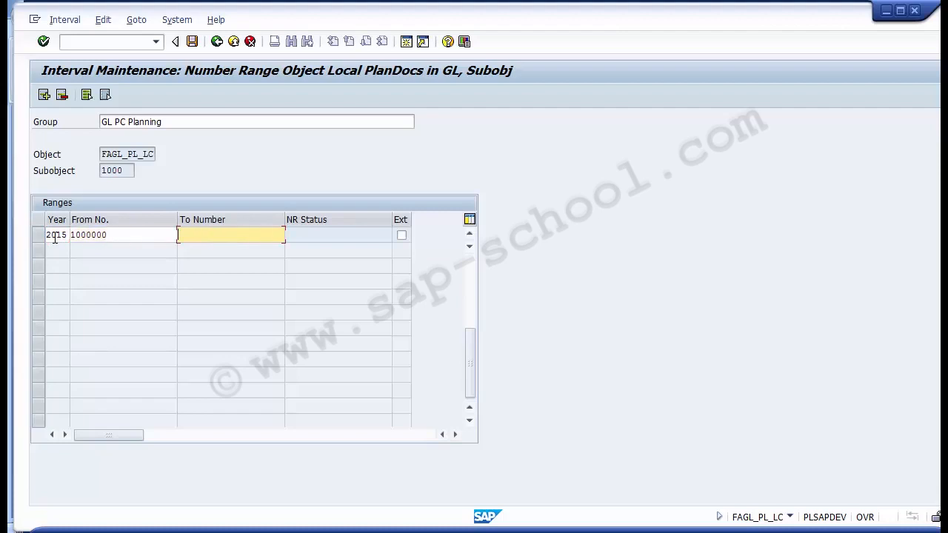
pyautogui.write('100999999')
# Check the limits of the 2015 interval, save it and accept the number range transport notice.
pyautogui.click(138, 236)
pyautogui.click(228, 234)
pyautogui.click(170, 234)
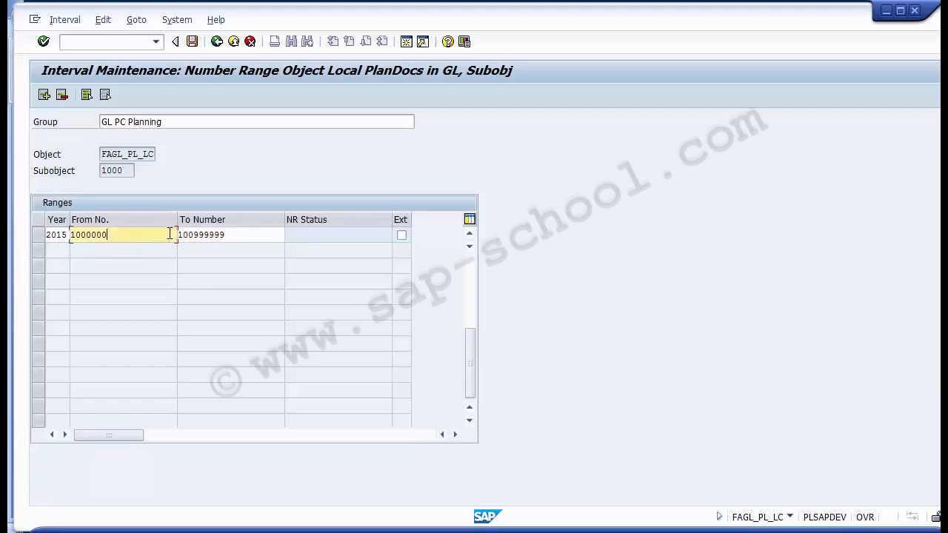
pyautogui.click(209, 234)
pyautogui.click(162, 234)
pyautogui.click(211, 234)
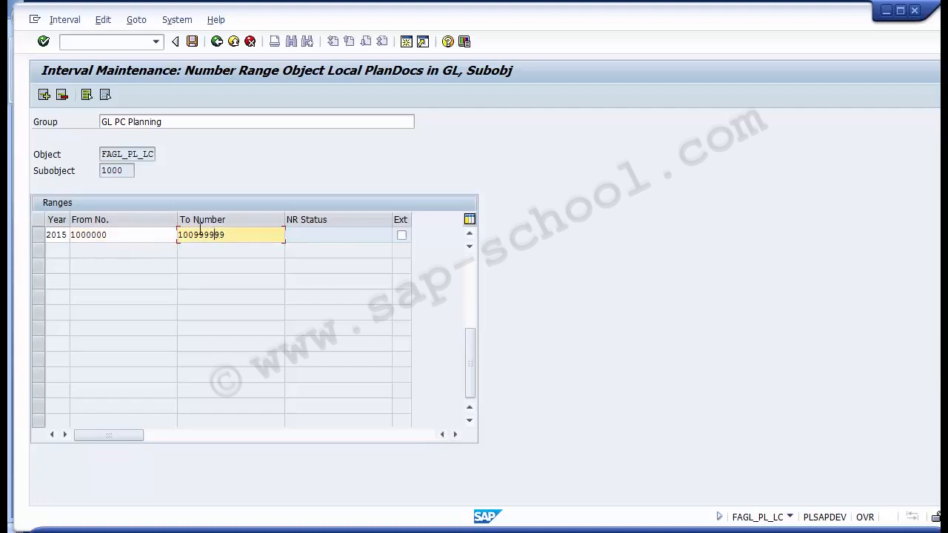
pyautogui.click(192, 41)
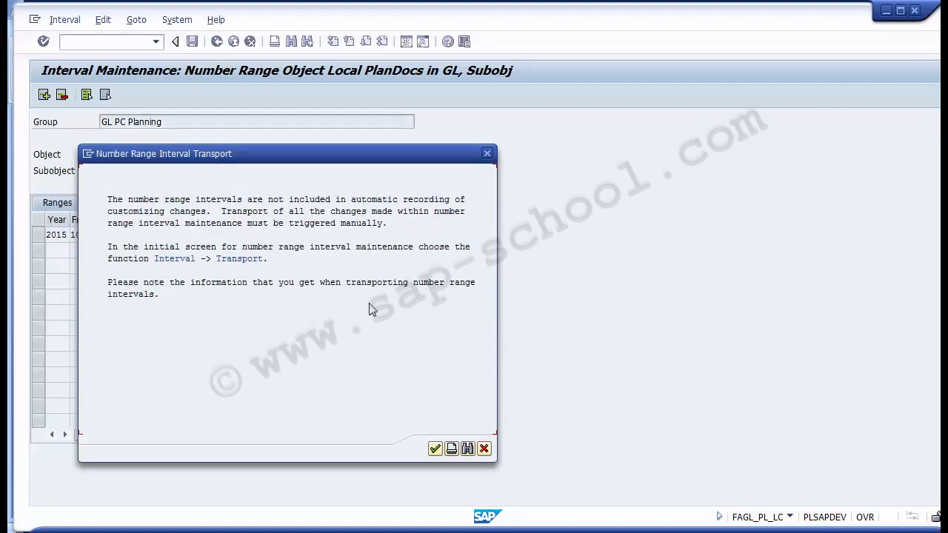
pyautogui.click(434, 449)
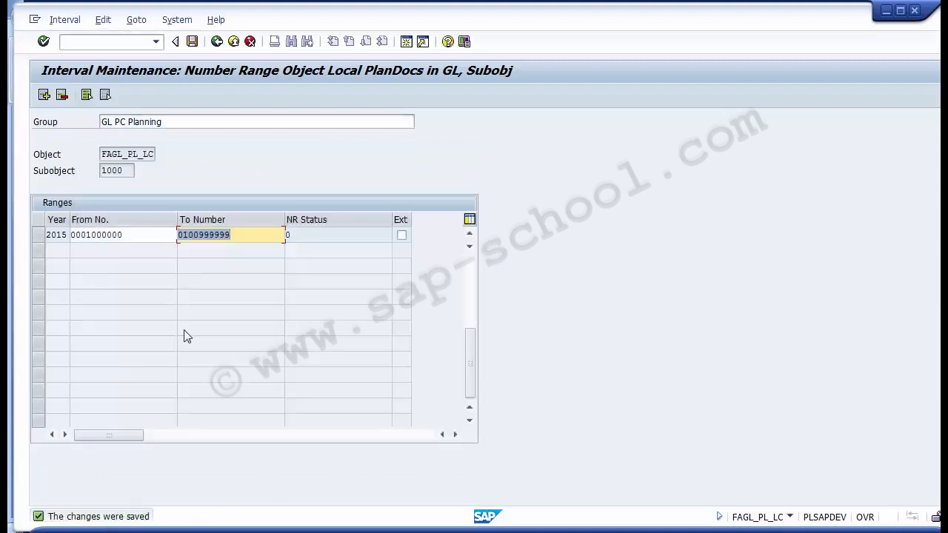
# Leave the number range maintenance for plan documents and return to the implementation guide.
pyautogui.click(216, 42)
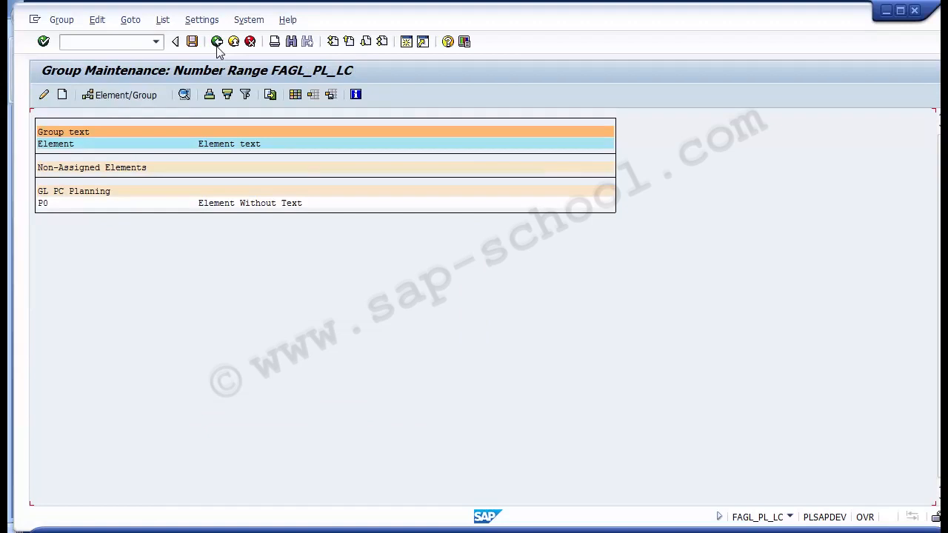
pyautogui.click(217, 43)
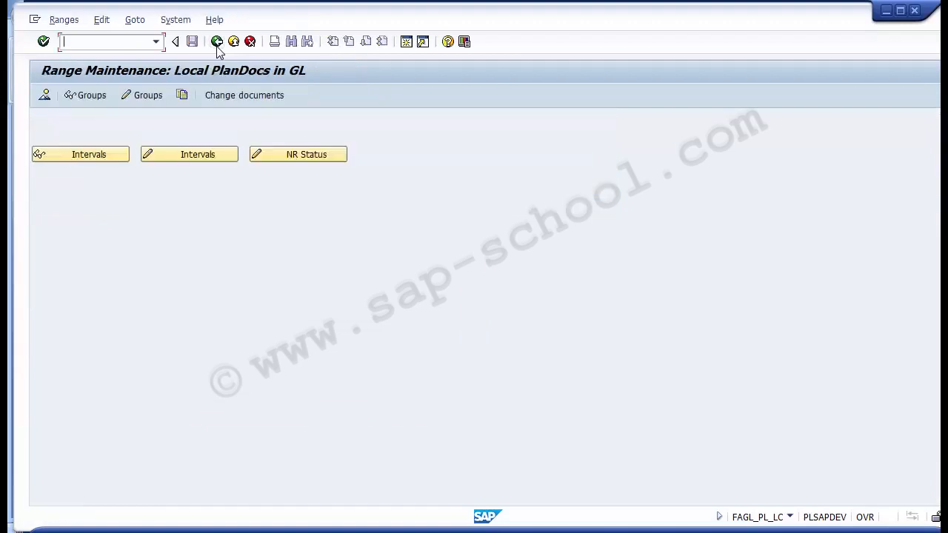
pyautogui.click(233, 40)
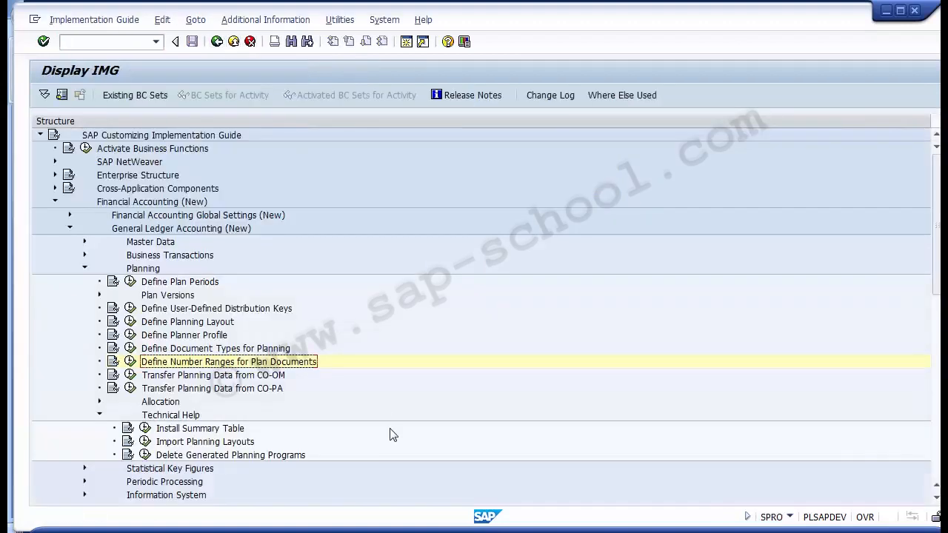
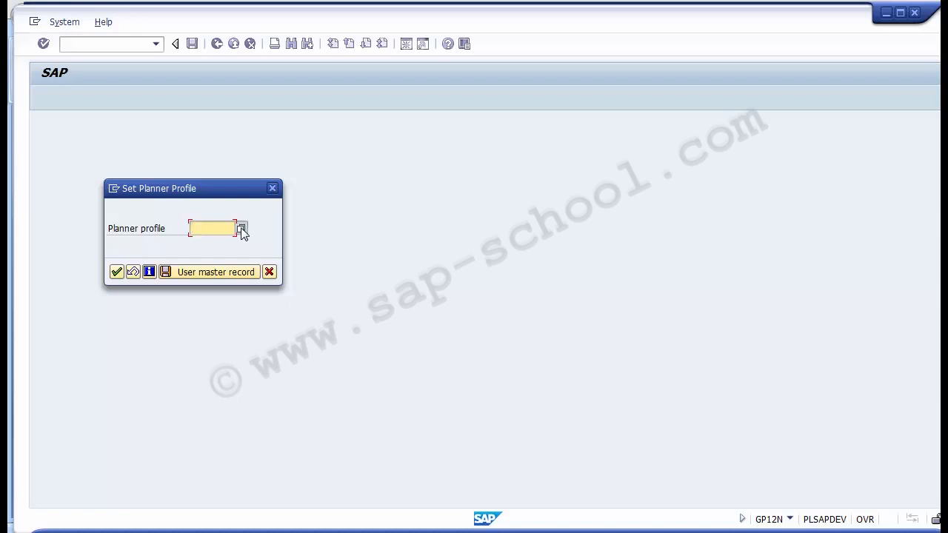
# Choose planner profile YSAPFAGL from the available profiles and confirm it.
pyautogui.click(242, 230)
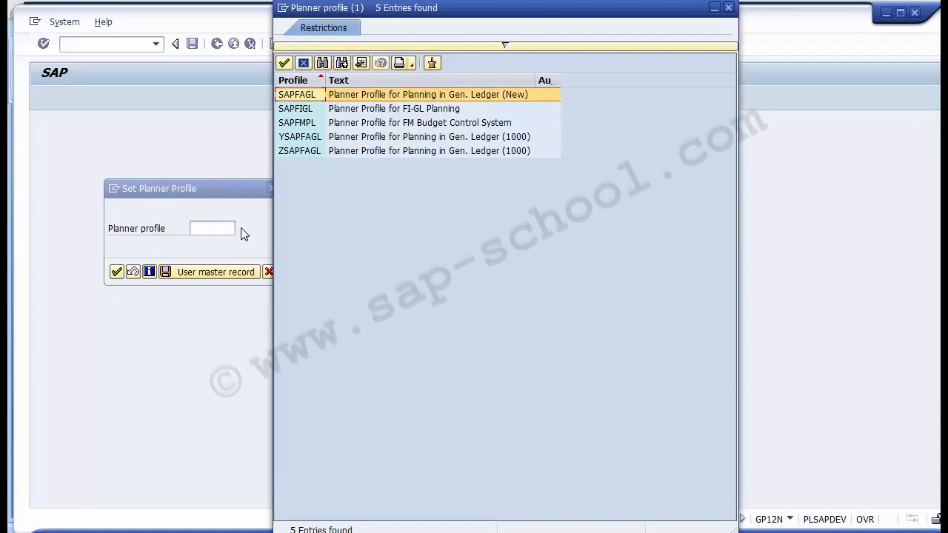
pyautogui.click(297, 80)
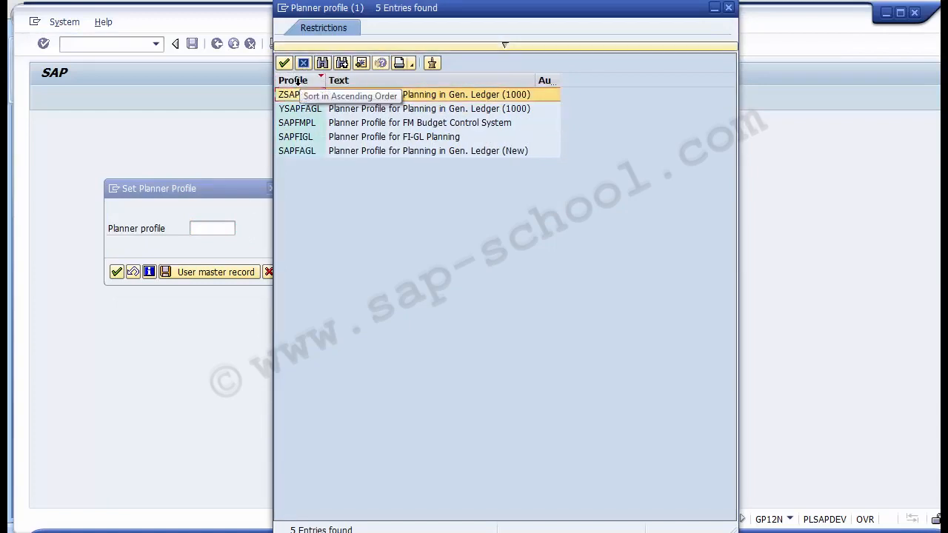
pyautogui.click(297, 80)
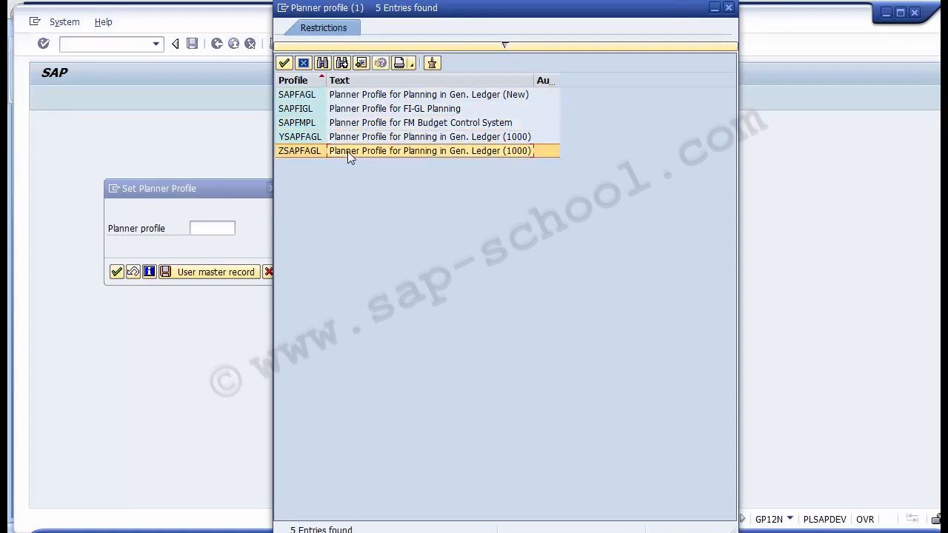
pyautogui.click(297, 142)
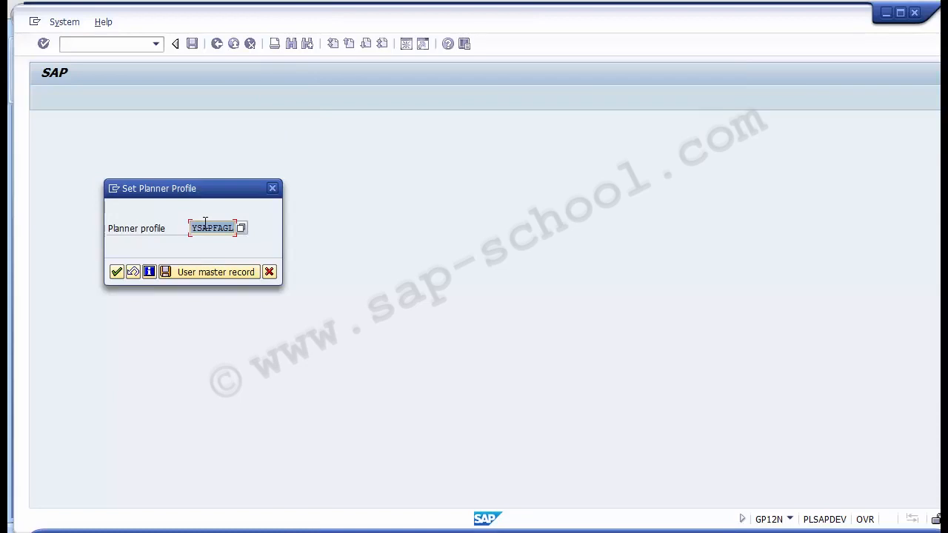
pyautogui.click(117, 273)
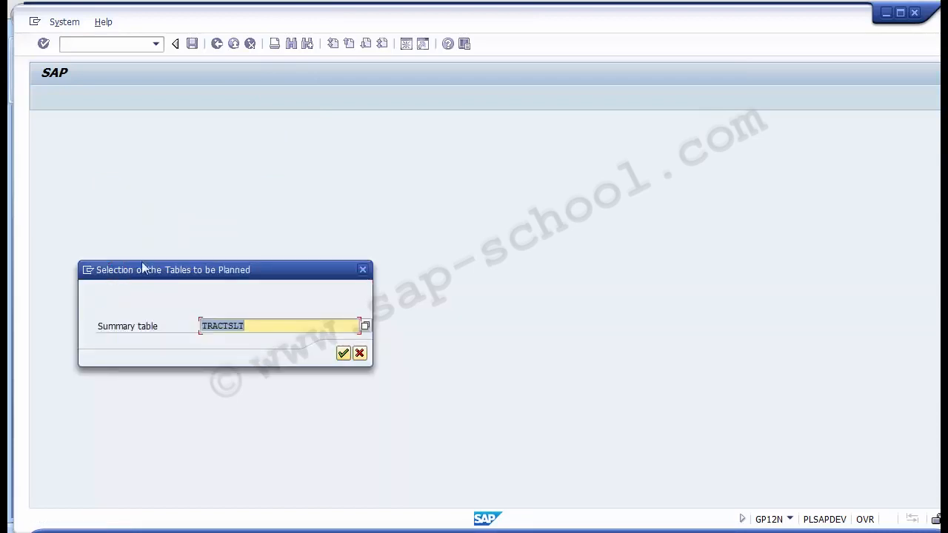
# Replace the summary table to be planned with FAGLFLEXT.
pyautogui.moveTo(143, 266); pyautogui.dragTo(184, 209)
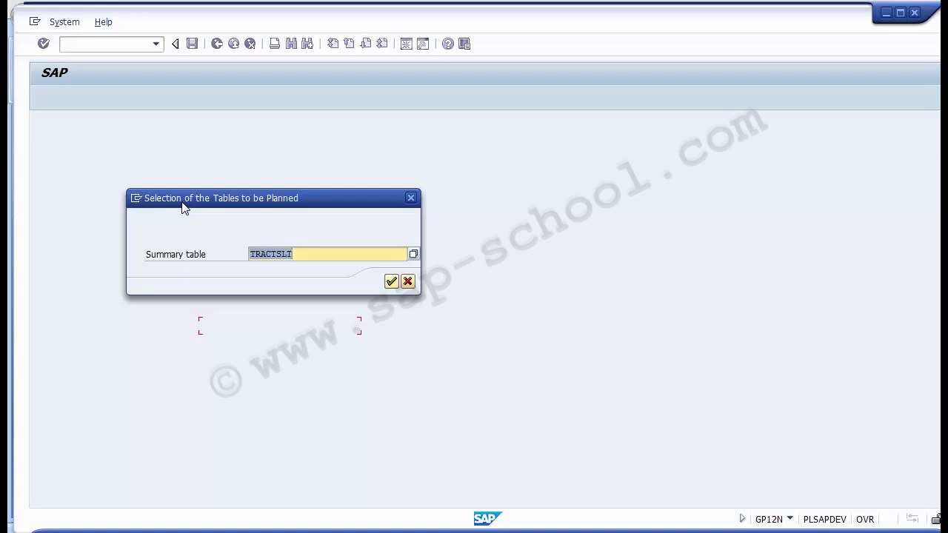
pyautogui.press('BackSpace')
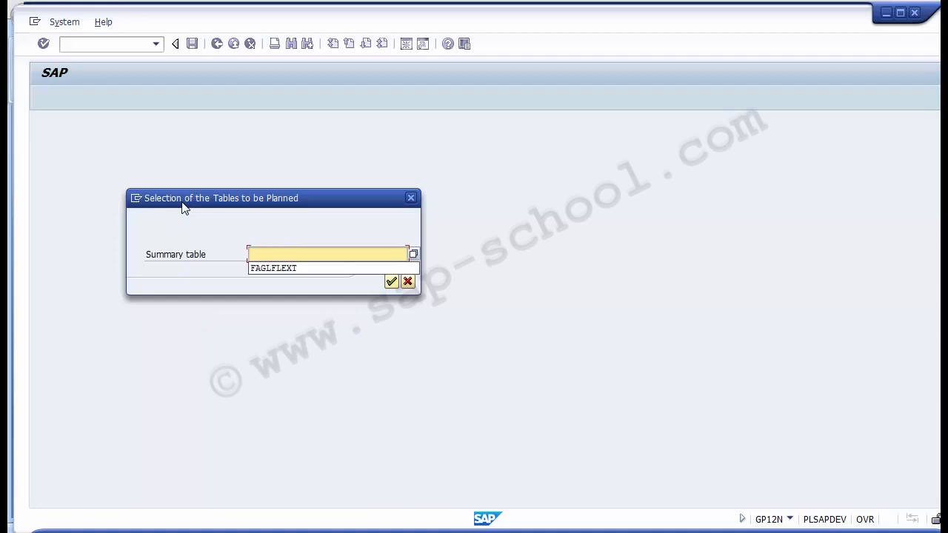
pyautogui.press('Down')
pyautogui.press('Return')
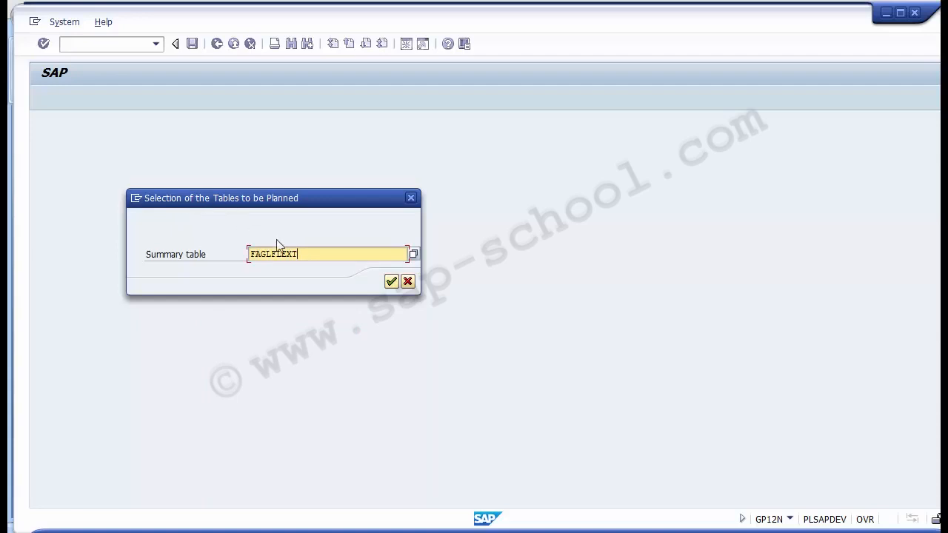
pyautogui.moveTo(312, 252); pyautogui.dragTo(249, 256)
pyautogui.click(249, 257)
pyautogui.moveTo(296, 254); pyautogui.dragTo(251, 257)
pyautogui.click(309, 252)
# Look through the available summary tables, choose FAGLFLEXT (General Ledger: Totals) and confirm the table selection.
pyautogui.click(413, 254)
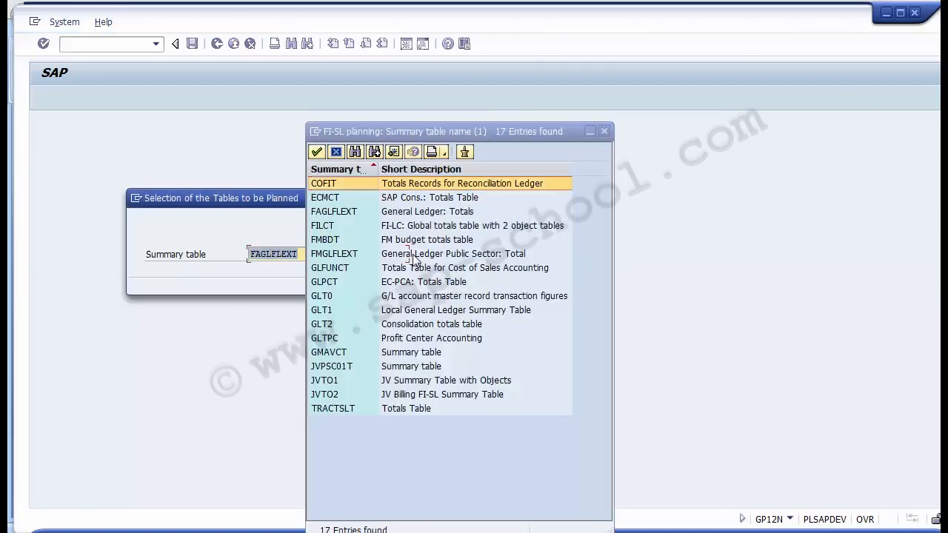
pyautogui.click(397, 193)
pyautogui.press('Down')
pyautogui.press('Down')
pyautogui.press('Down')
pyautogui.press('Down')
pyautogui.press('Down')
pyautogui.press('Down')
pyautogui.press('Down')
pyautogui.press('Down')
pyautogui.press('Down')
pyautogui.press('Down')
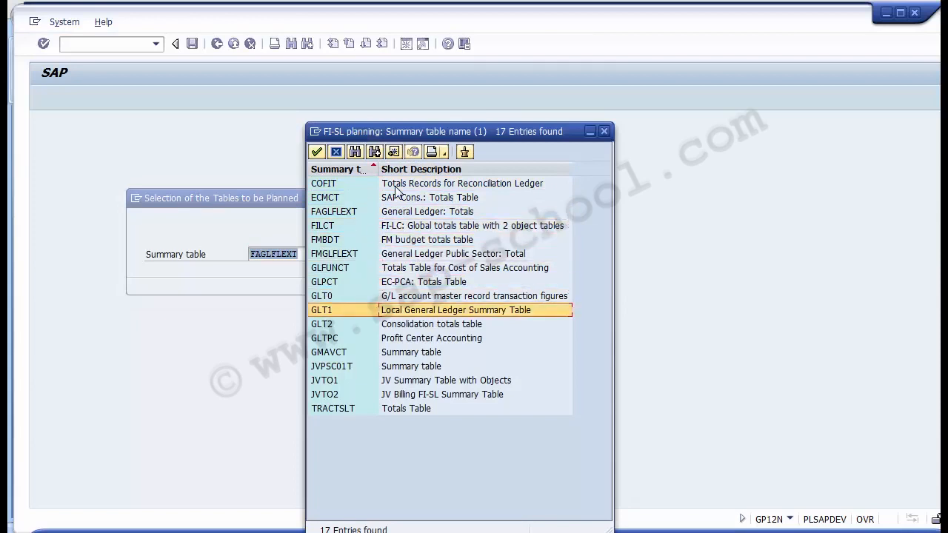
pyautogui.press('Up')
pyautogui.press('Up')
pyautogui.press('Up')
pyautogui.press('Up')
pyautogui.press('Up')
pyautogui.press('Up')
pyautogui.press('Up')
pyautogui.press('Up')
pyautogui.press('Up')
pyautogui.press('Up')
pyautogui.press('Up')
pyautogui.press('Down')
pyautogui.press('Down')
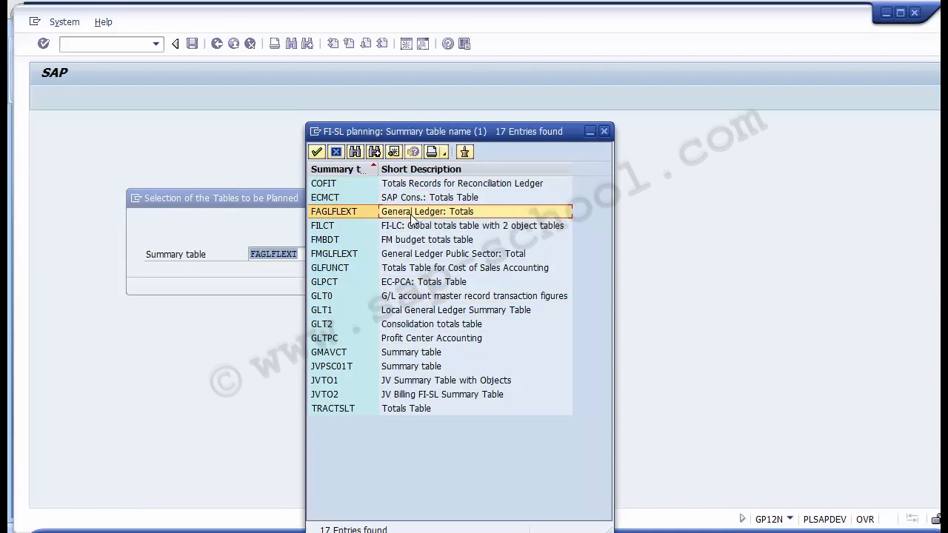
pyautogui.click(337, 211)
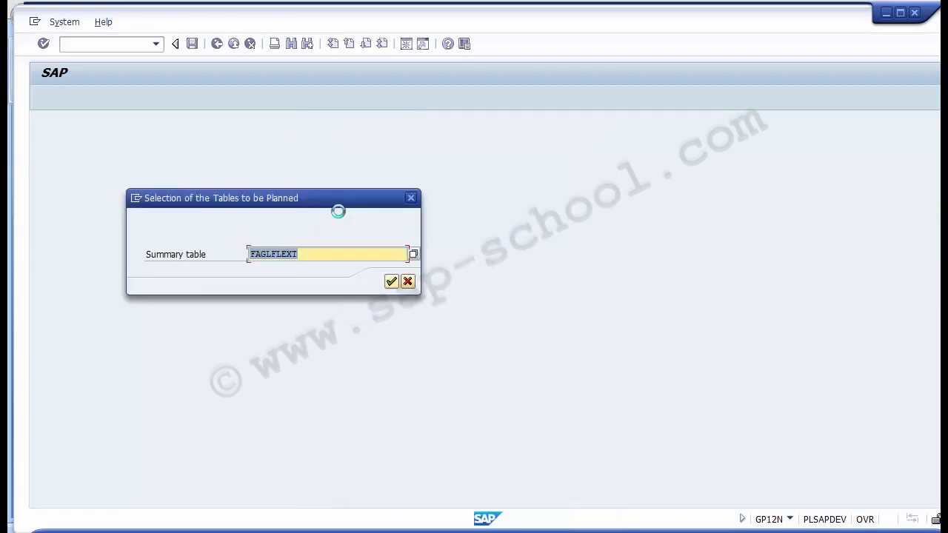
pyautogui.click(391, 285)
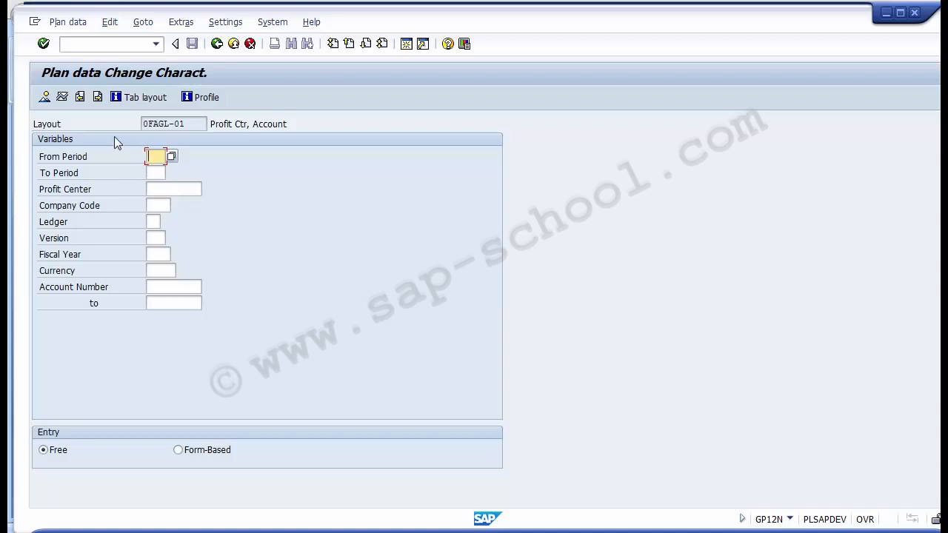
# Set the planning period range from period 1 to period 12.
pyautogui.click(74, 156)
pyautogui.click(154, 157)
pyautogui.write('1')
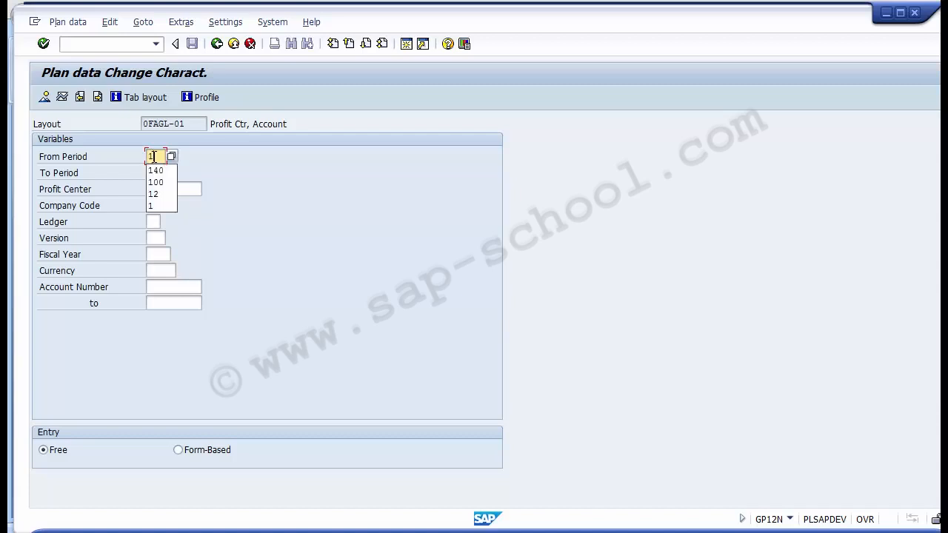
pyautogui.press('Tab')
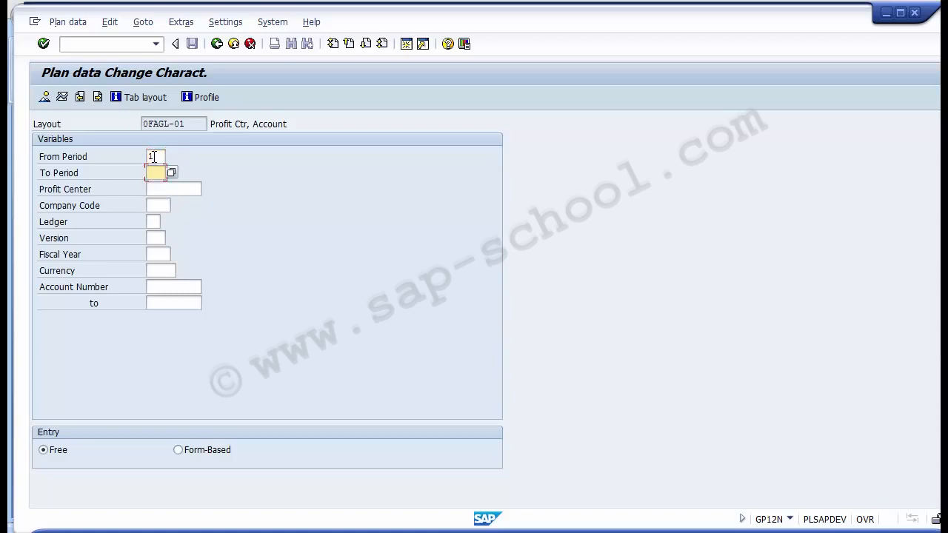
pyautogui.write('3')
pyautogui.click(154, 156)
pyautogui.click(156, 173)
pyautogui.press('BackSpace')
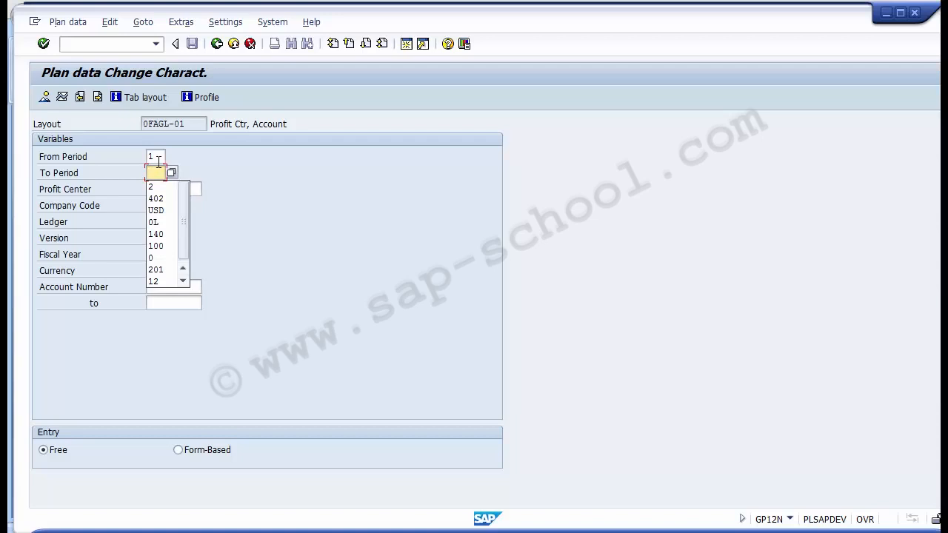
pyautogui.write('12')
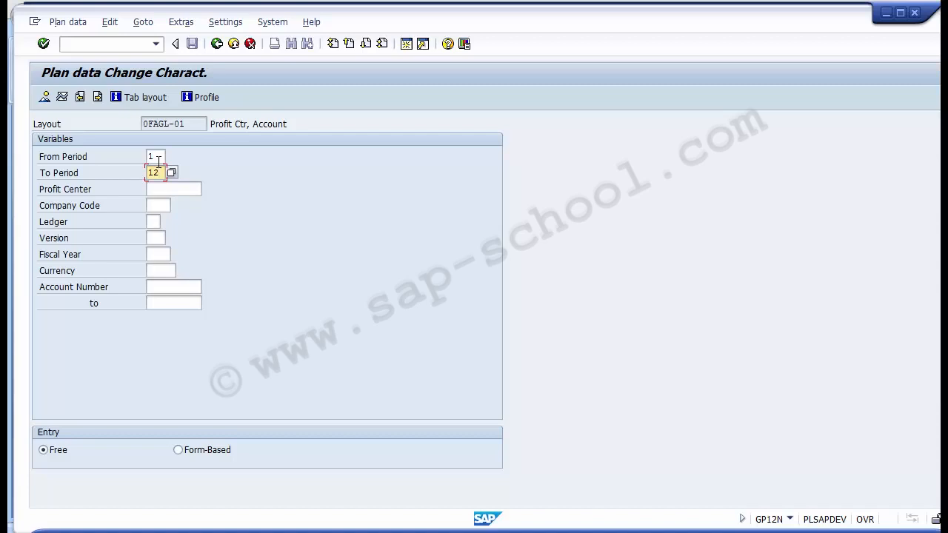
pyautogui.press('BackSpace')
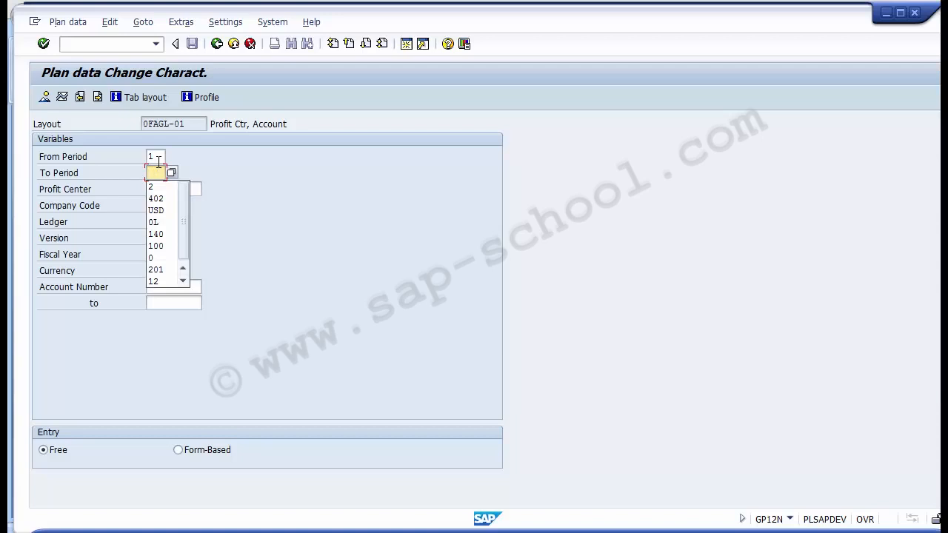
pyautogui.write('3')
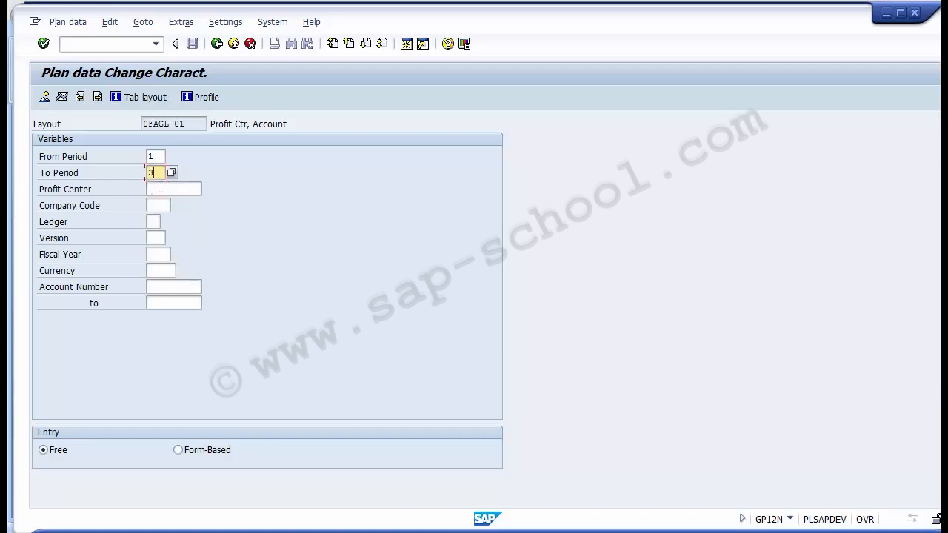
pyautogui.press('BackSpace')
pyautogui.write('12')
# Search for profit centers belonging to controlling area 1000 for the Profit Center variable.
pyautogui.click(177, 190)
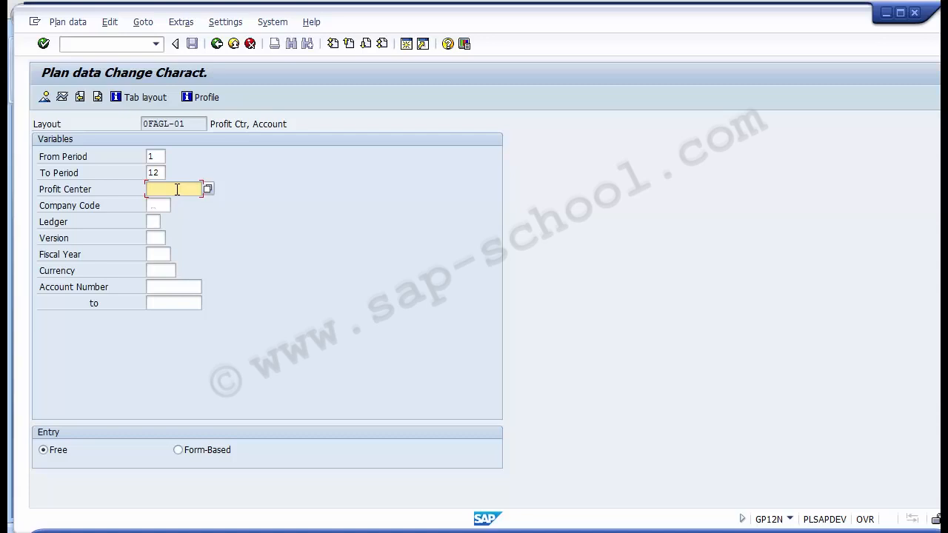
pyautogui.press('F4')
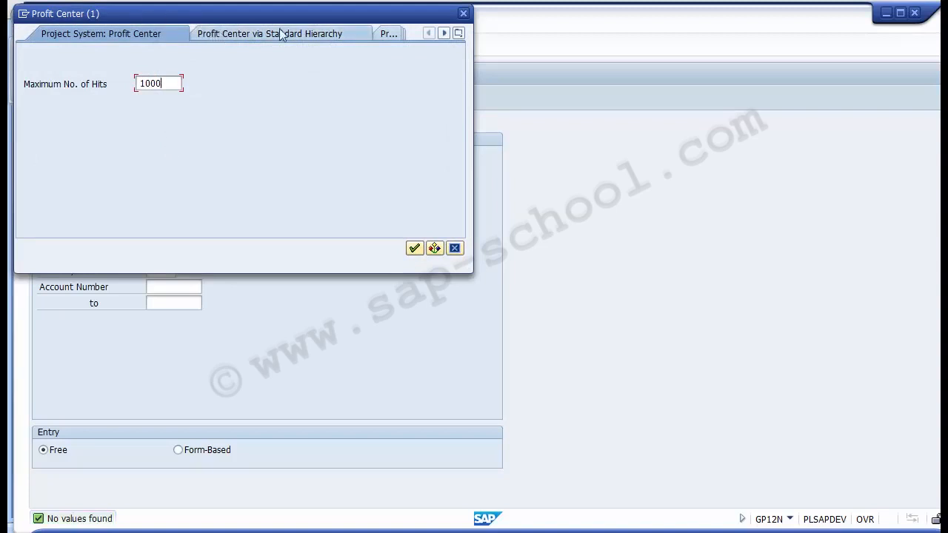
pyautogui.click(443, 34)
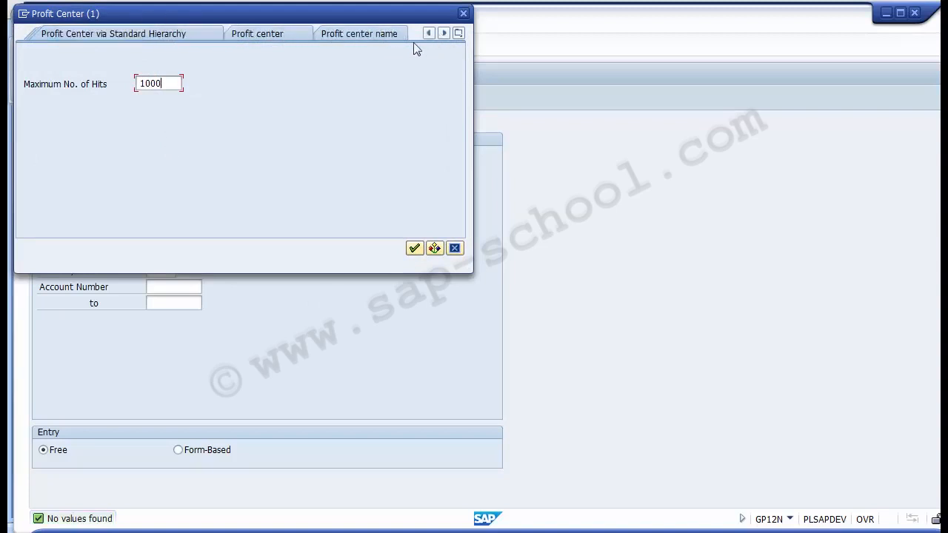
pyautogui.click(269, 35)
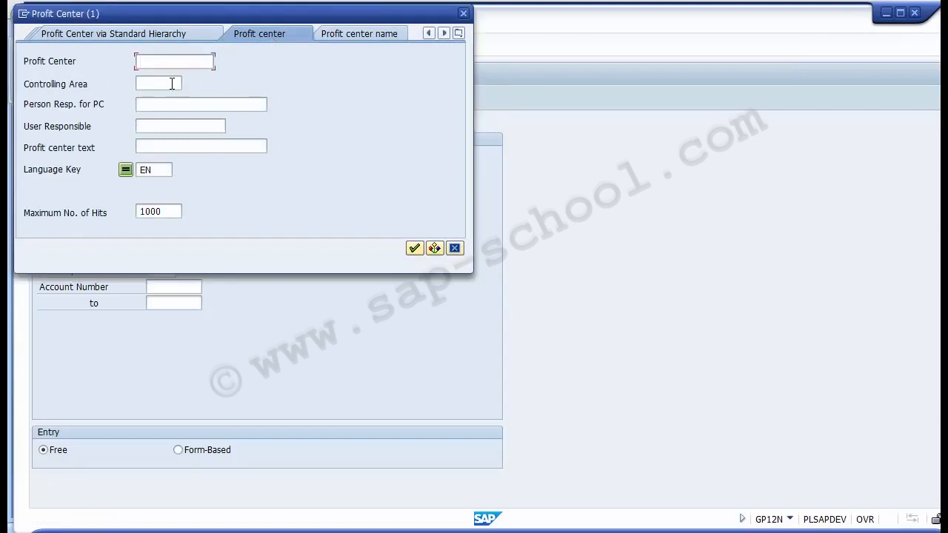
pyautogui.click(172, 84)
pyautogui.write('1000')
pyautogui.press('Return')
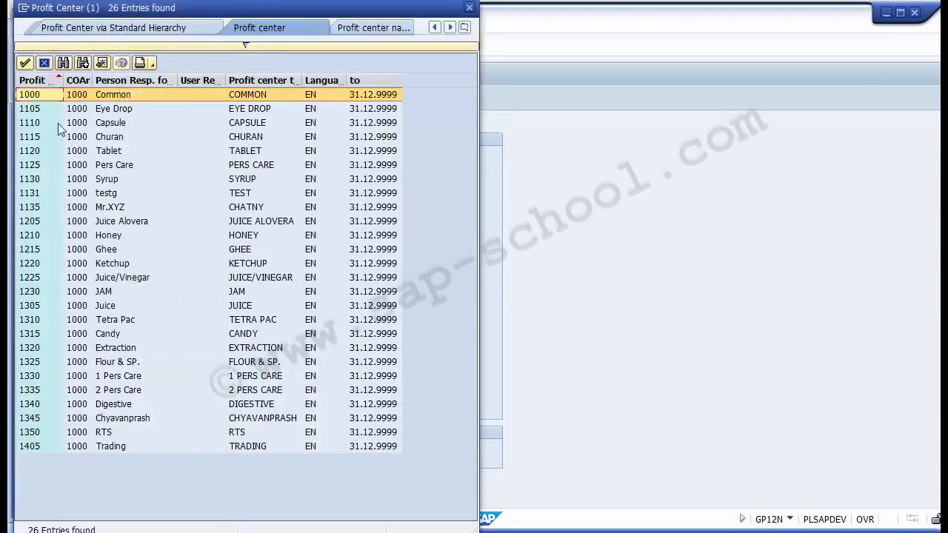
# Look through the listed profit centers and choose 1000 (Common) as the profit center to plan.
pyautogui.press('Right')
pyautogui.press('Right')
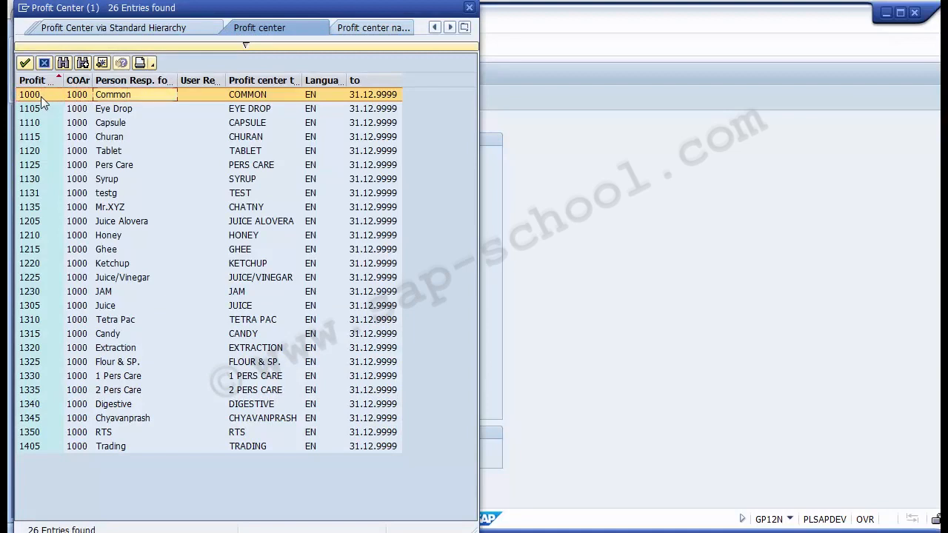
pyautogui.press('Down')
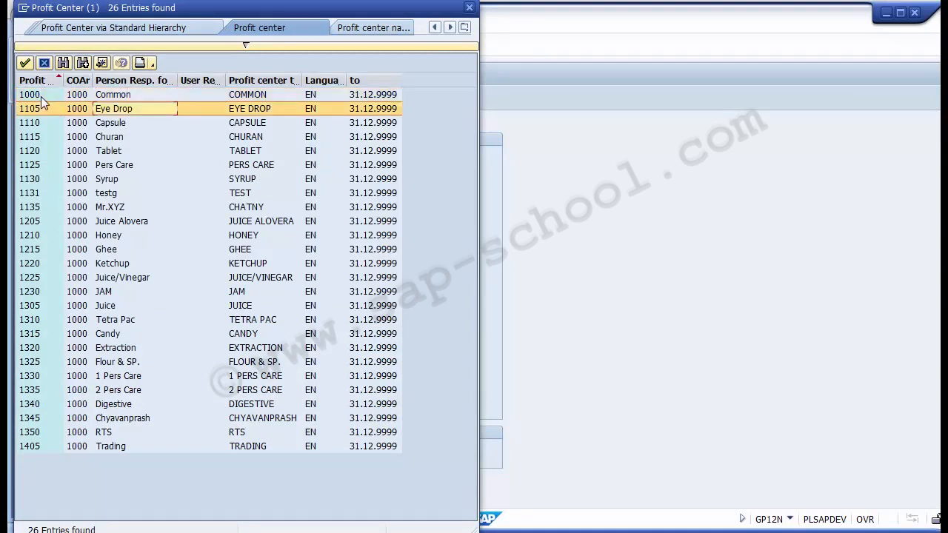
pyautogui.press('Down')
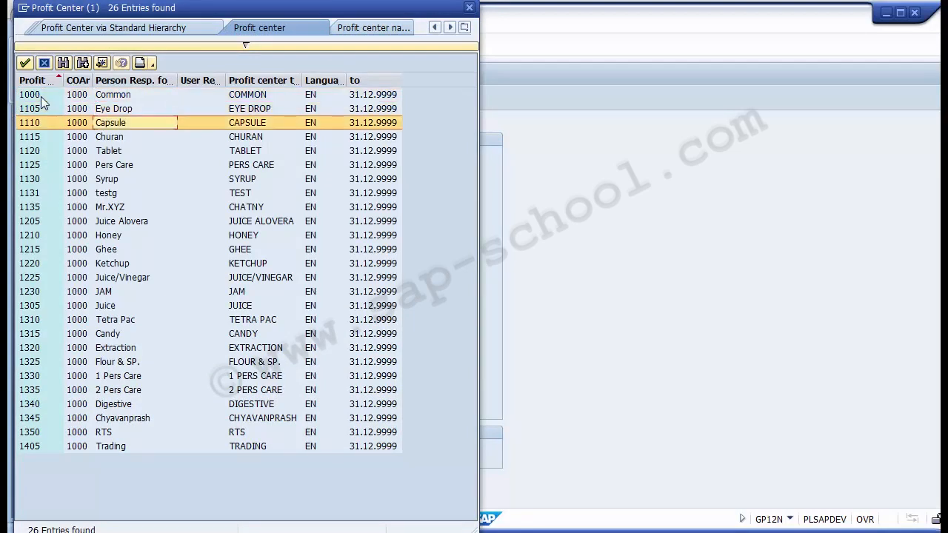
pyautogui.press('Down')
pyautogui.press('Down')
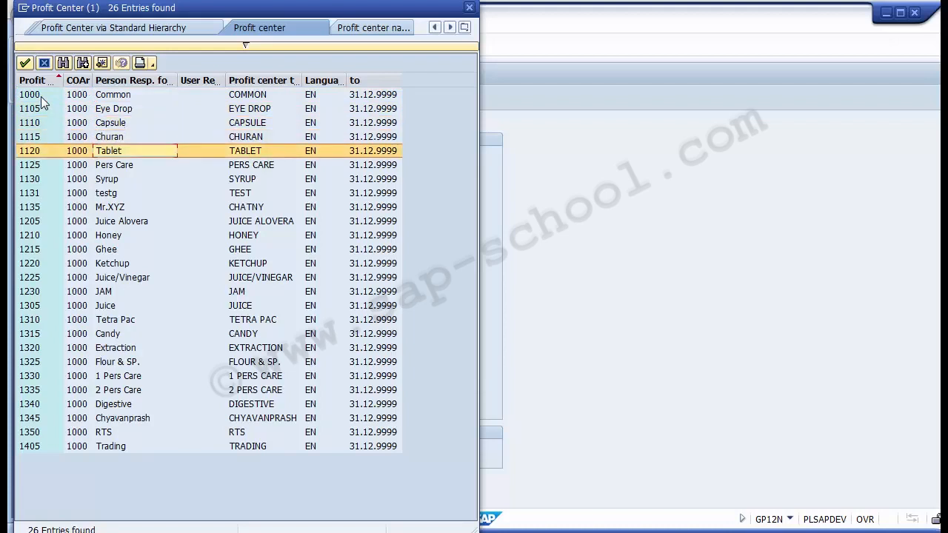
pyautogui.press('Down')
pyautogui.press('Down')
pyautogui.press('Down')
pyautogui.press('Up')
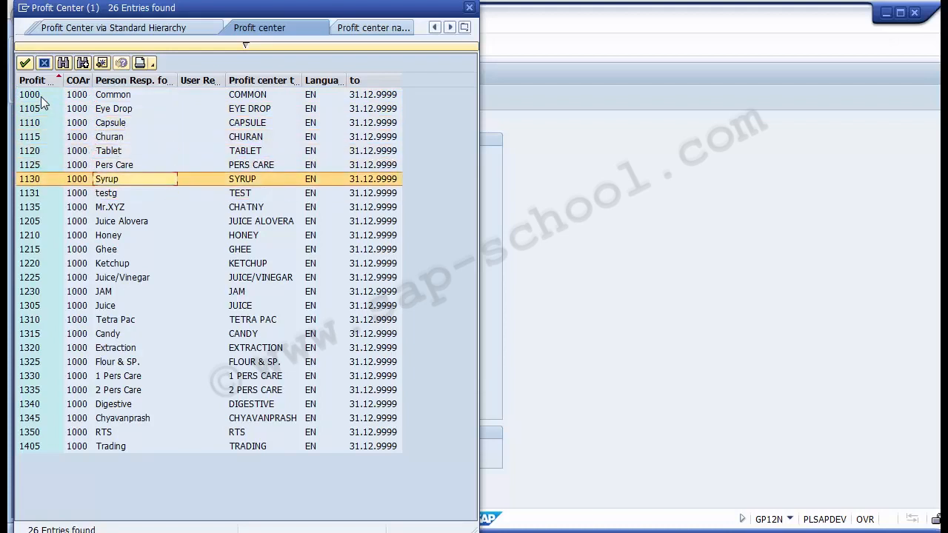
pyautogui.press('Down')
pyautogui.press('Down')
pyautogui.press('Down')
pyautogui.press('Up')
pyautogui.press('Up')
pyautogui.press('Up')
pyautogui.press('Up')
pyautogui.press('Up')
pyautogui.press('Up')
pyautogui.press('Up')
pyautogui.press('Up')
pyautogui.press('Up')
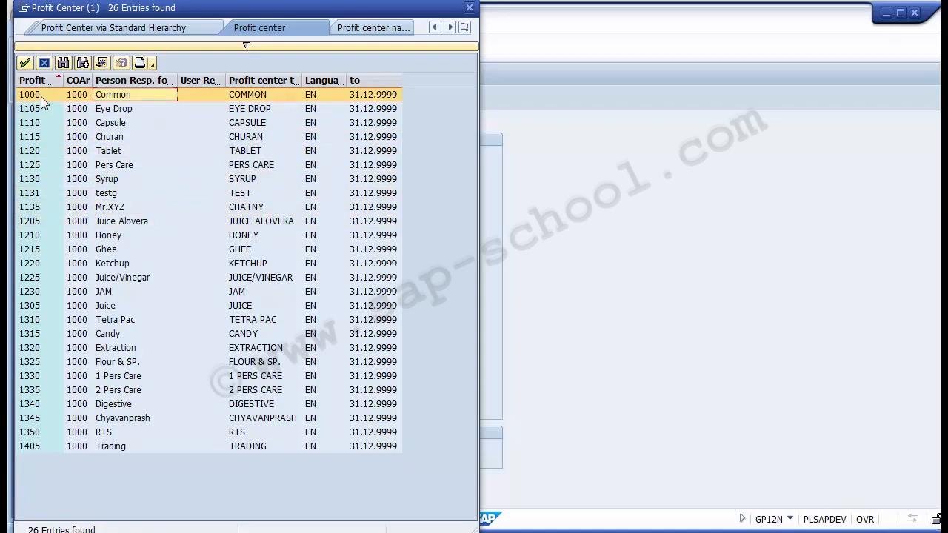
pyautogui.press('Return')
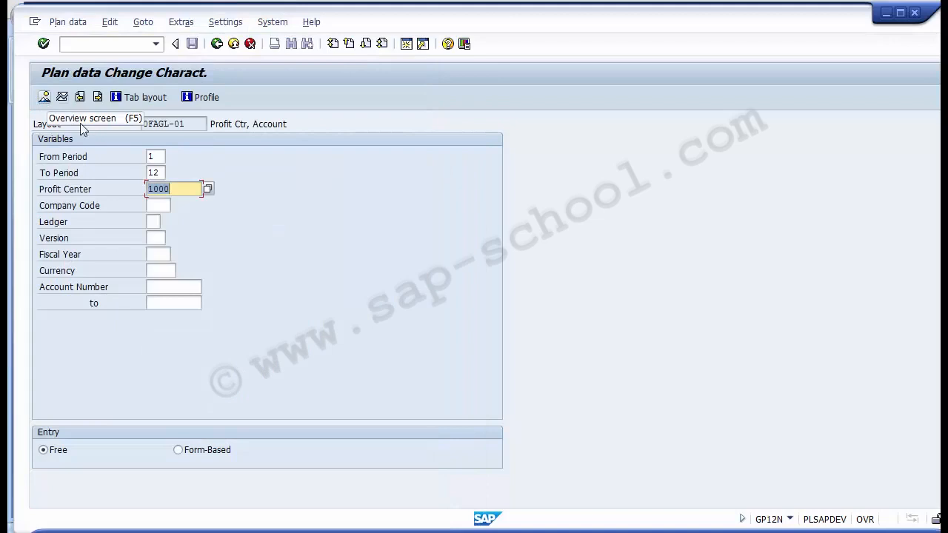
# Set the company code to 1000 and choose leading ledger 0L (Companies Act,2013) as the ledger.
pyautogui.click(151, 206)
pyautogui.write('1000')
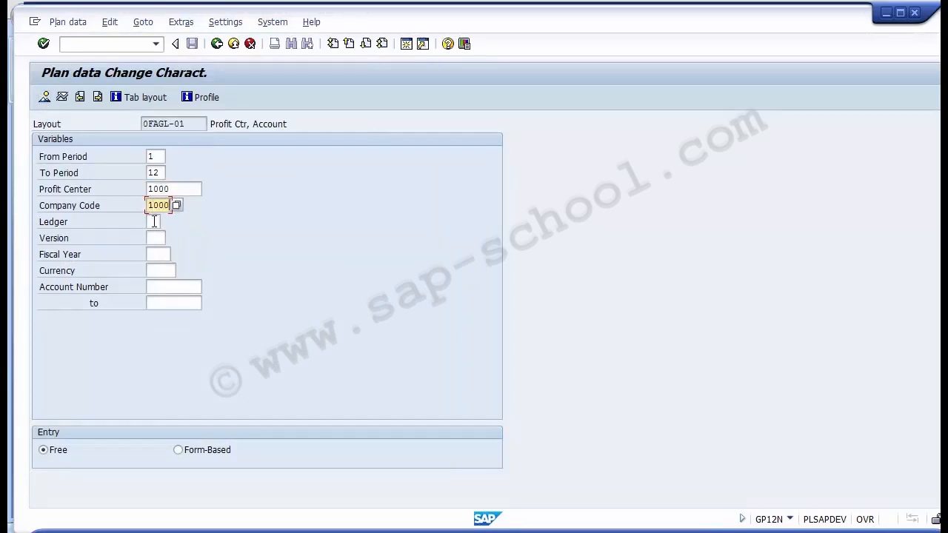
pyautogui.click(152, 221)
pyautogui.click(165, 223)
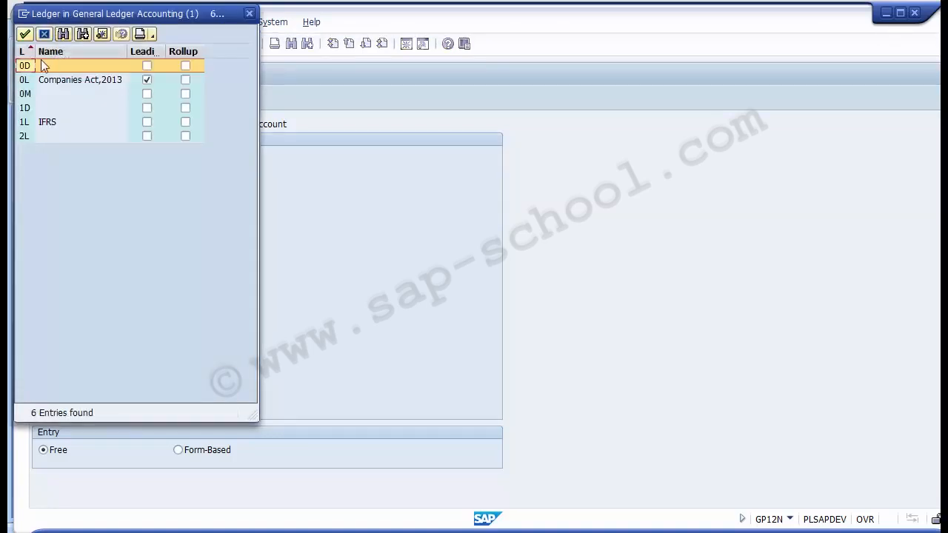
pyautogui.press('Down')
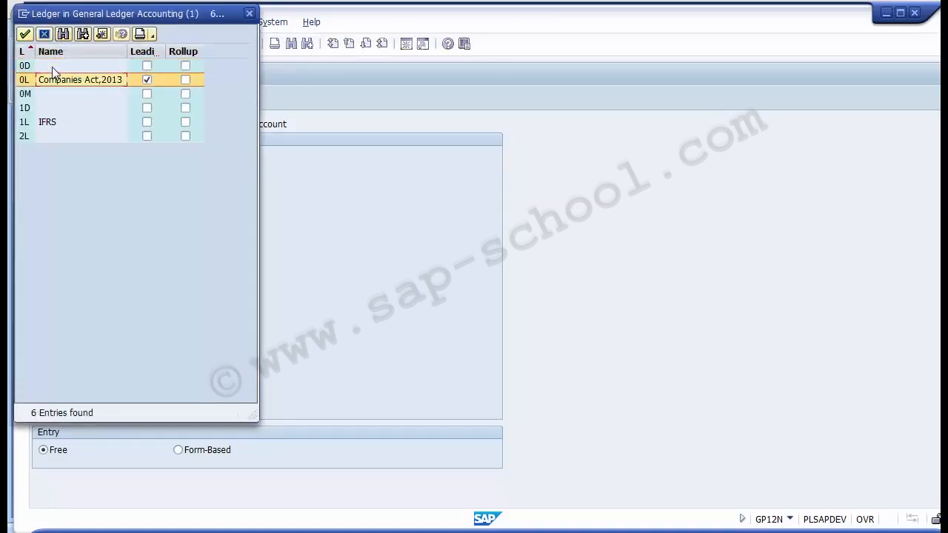
pyautogui.press('Return')
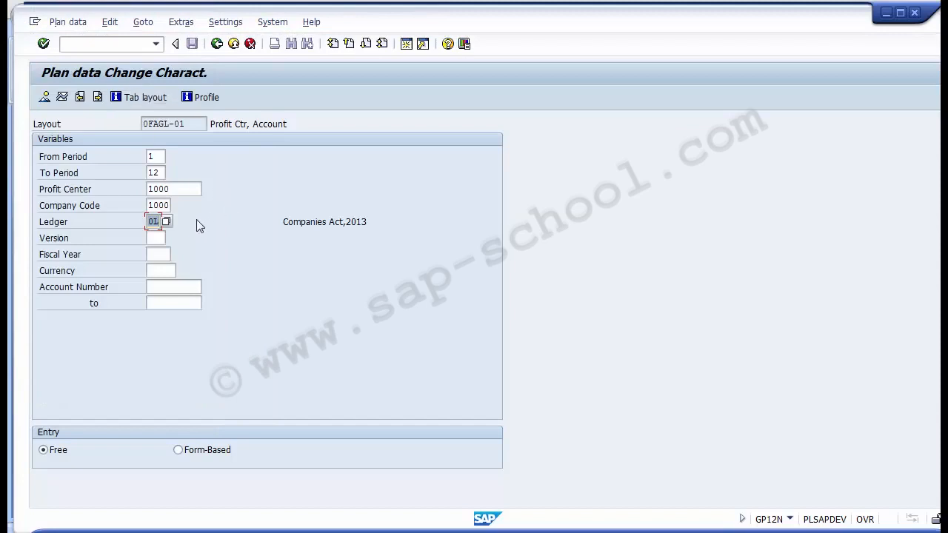
# Choose plan version 0 (GL-PC Planning) from the versions available for the ledger.
pyautogui.click(158, 238)
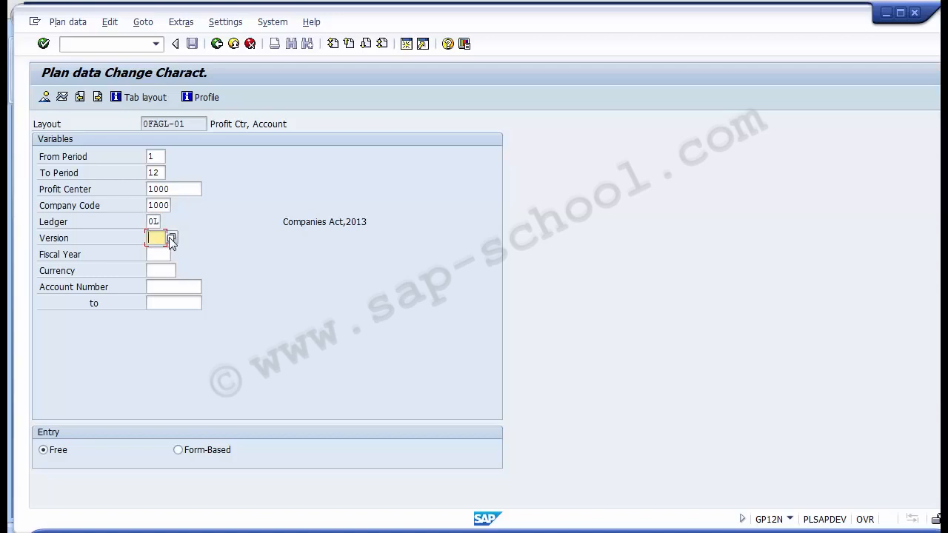
pyautogui.click(170, 238)
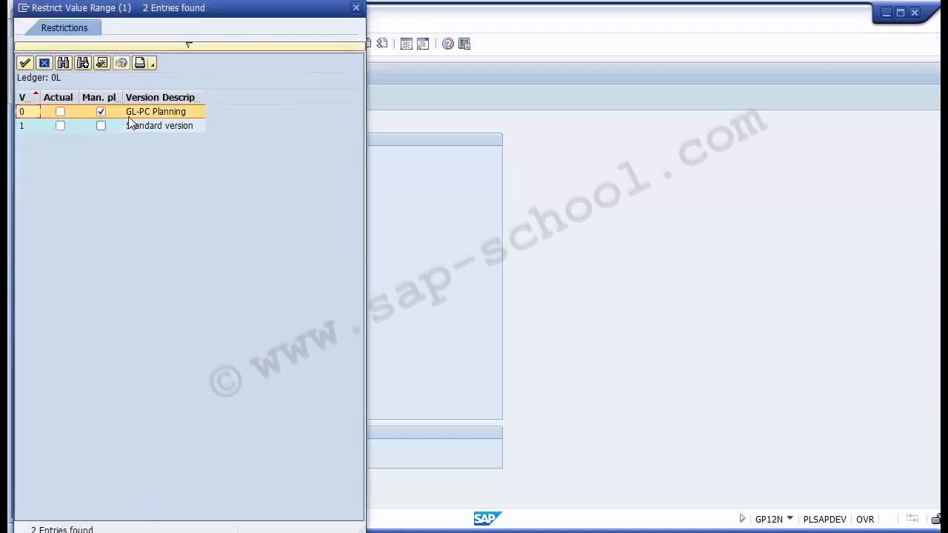
pyautogui.click(148, 114)
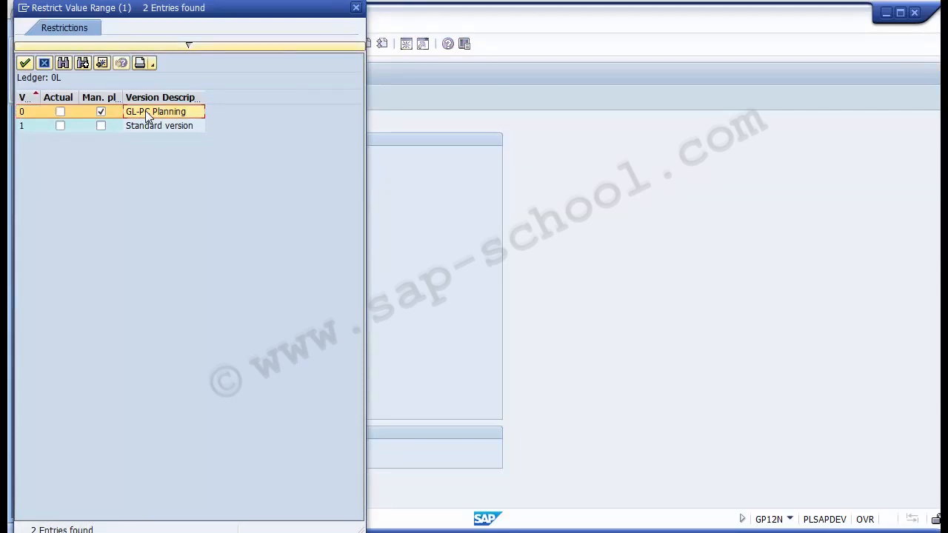
pyautogui.doubleClick(148, 114)
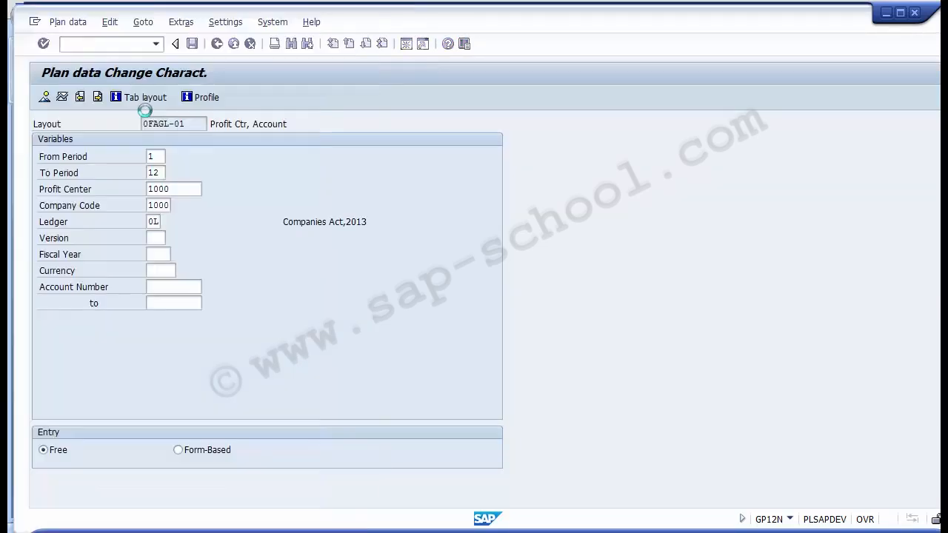
# Set the fiscal year to 2014 and the currency to USD.
pyautogui.click(162, 254)
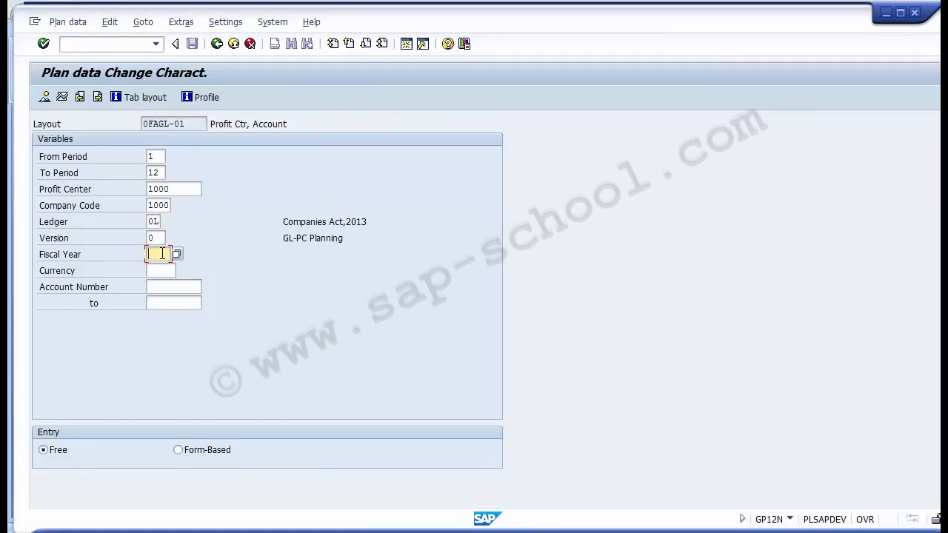
pyautogui.write('2014')
pyautogui.press('Tab')
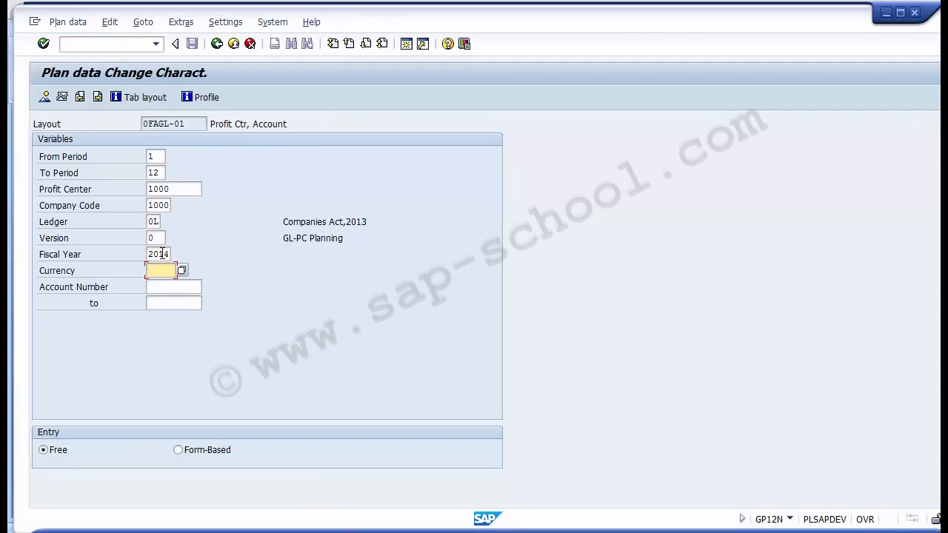
pyautogui.write('USD')
pyautogui.press('Tab')
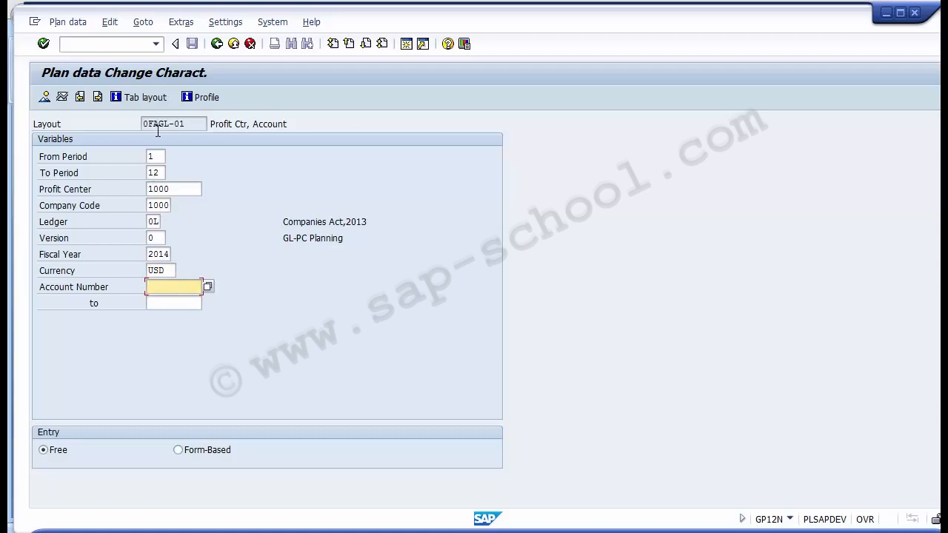
# Set the G/L account range for planning from 402200 to 402220.
pyautogui.click(160, 293)
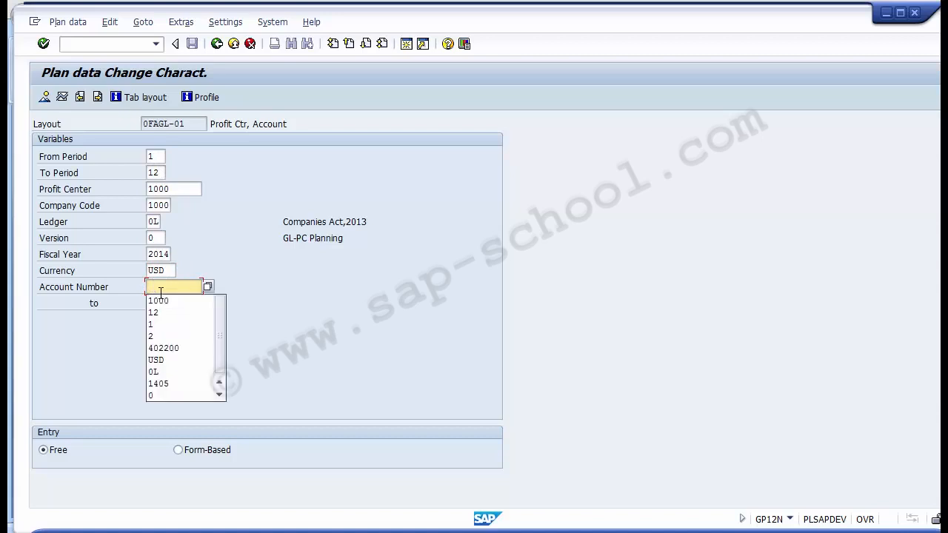
pyautogui.press('Down')
pyautogui.press('Down')
pyautogui.press('Down')
pyautogui.press('Down')
pyautogui.press('Down')
pyautogui.press('Return')
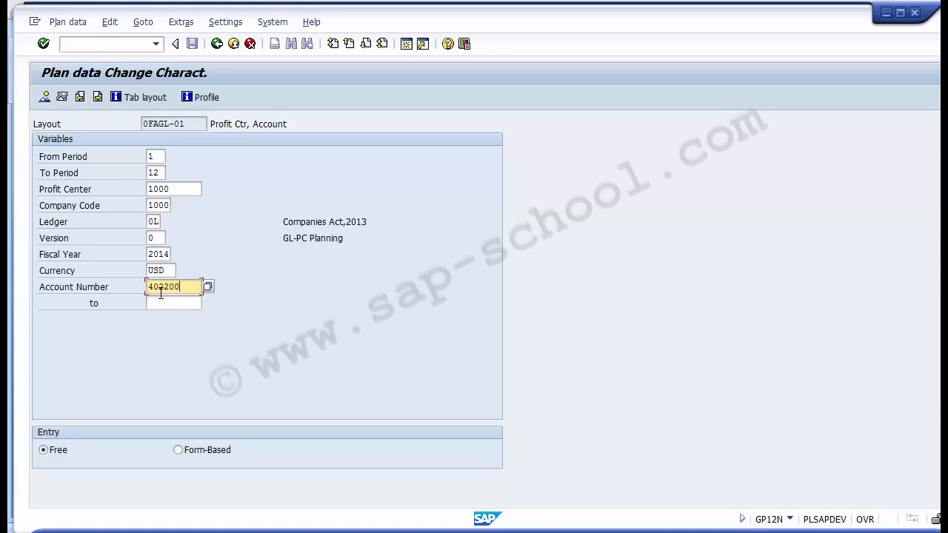
pyautogui.press('Tab')
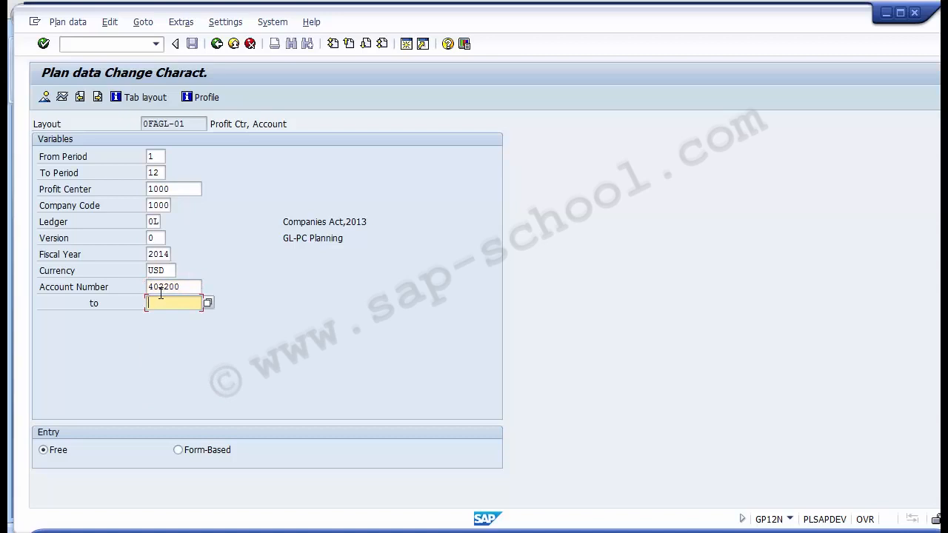
pyautogui.write('4')
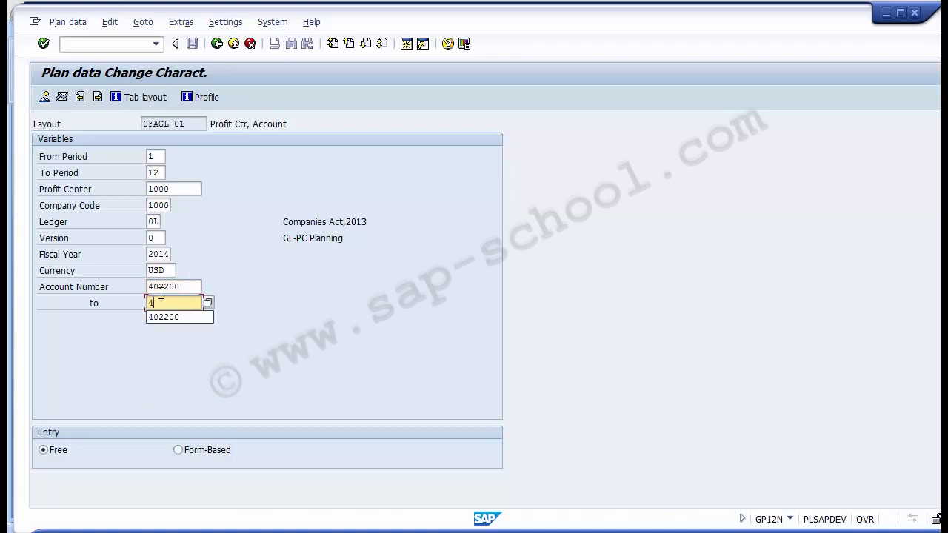
pyautogui.write('02220')
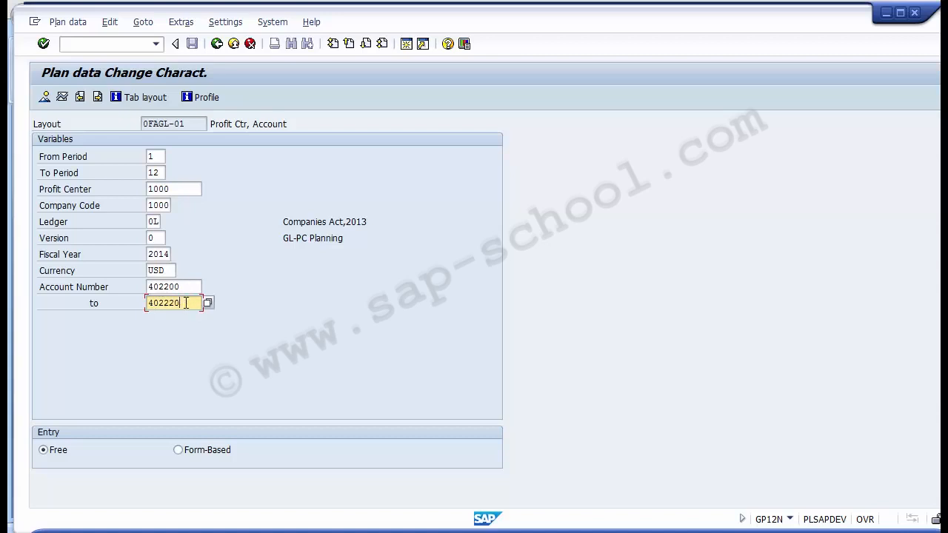
# Review the entered account range, period range, profit center, version and currency among the planning variables.
pyautogui.click(186, 289)
pyautogui.click(186, 301)
pyautogui.click(184, 289)
pyautogui.click(184, 302)
pyautogui.click(185, 287)
pyautogui.click(185, 300)
pyautogui.moveTo(179, 191); pyautogui.dragTo(146, 190)
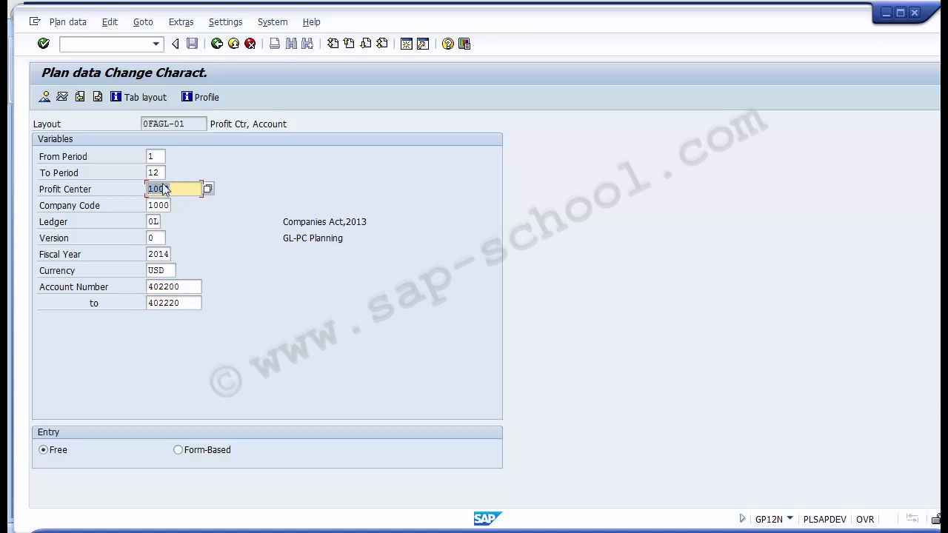
pyautogui.click(158, 156)
pyautogui.click(160, 172)
pyautogui.click(163, 189)
pyautogui.click(162, 238)
pyautogui.click(167, 270)
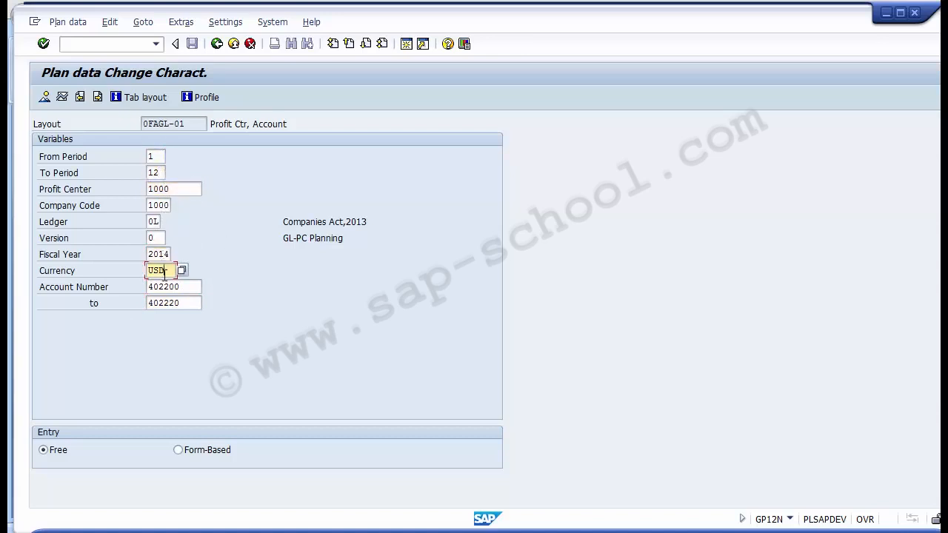
pyautogui.click(168, 287)
pyautogui.click(169, 303)
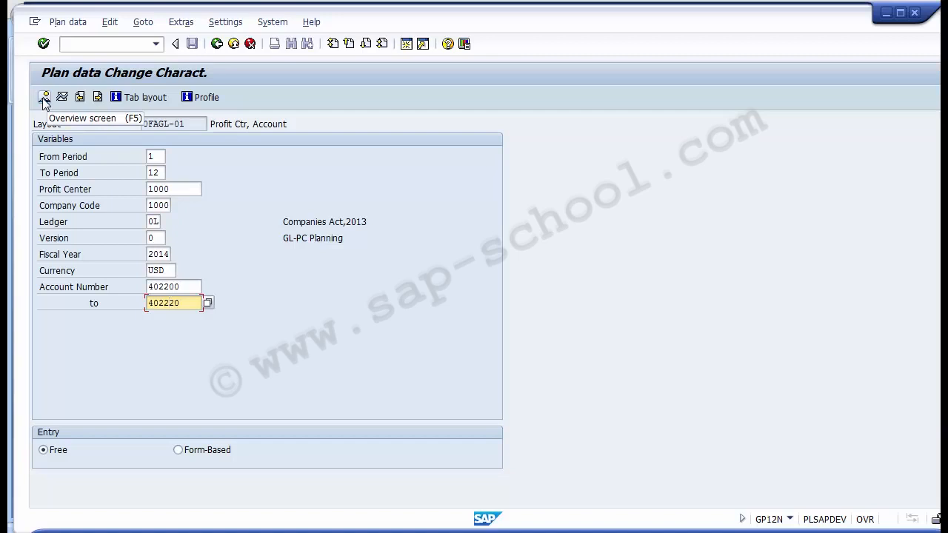
# Open the plan data overview screen and go to the account number of the first plan line.
pyautogui.click(43, 100)
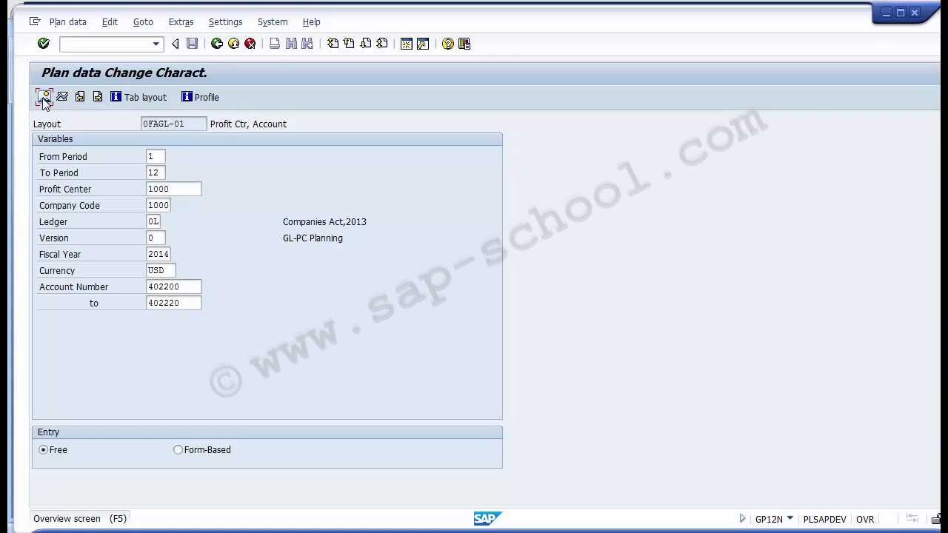
pyautogui.click(44, 98)
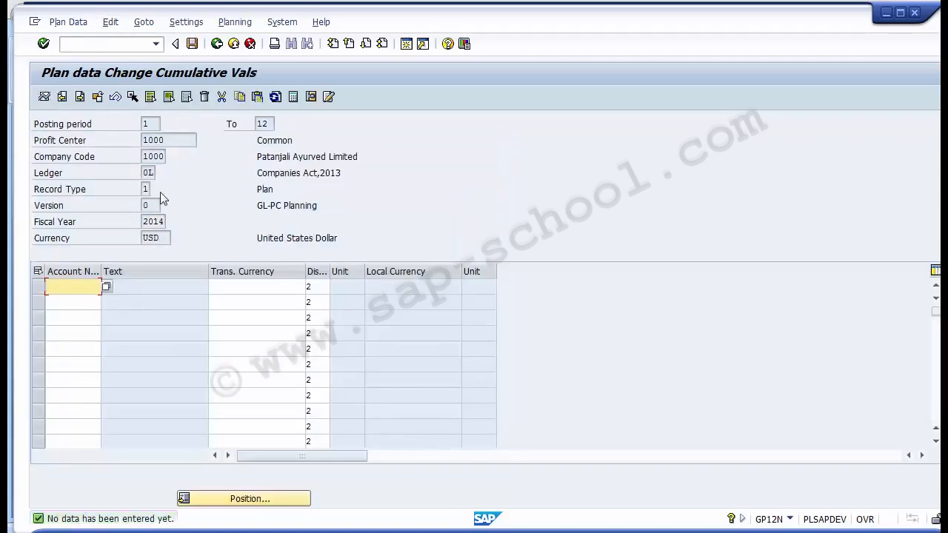
pyautogui.click(352, 189)
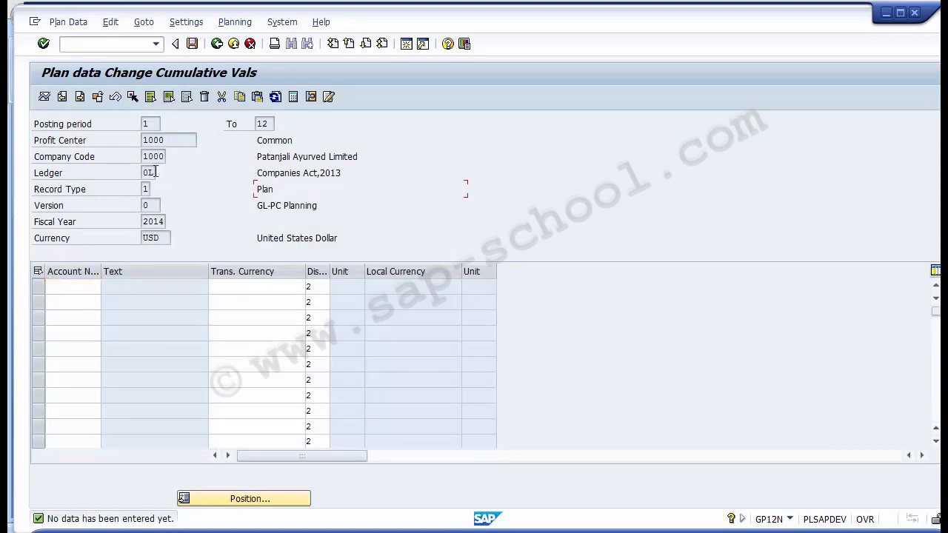
pyautogui.moveTo(168, 142); pyautogui.dragTo(144, 140)
pyautogui.click(76, 287)
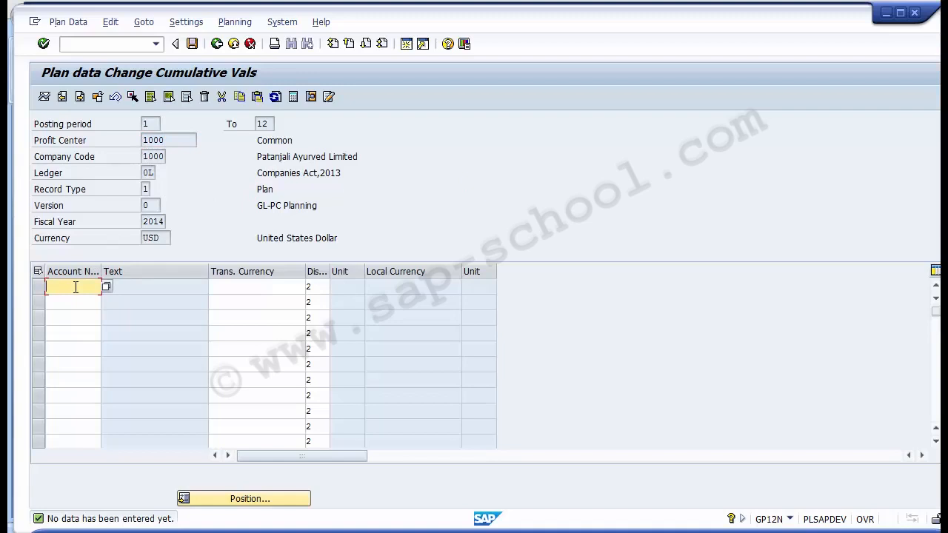
pyautogui.write('40022')
pyautogui.press('BackSpace')
pyautogui.press('BackSpace')
pyautogui.press('BackSpace')
pyautogui.press('BackSpace')
pyautogui.press('BackSpace')
# Look up G/L account 402200 (Advertisement) for the first plan line and enter 10000 as its transaction currency amount.
pyautogui.click(106, 289)
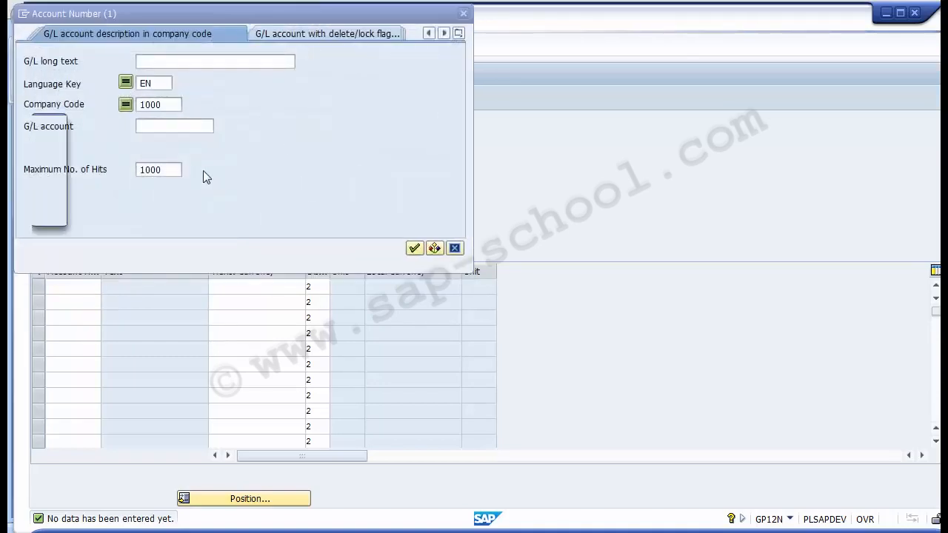
pyautogui.press('Return')
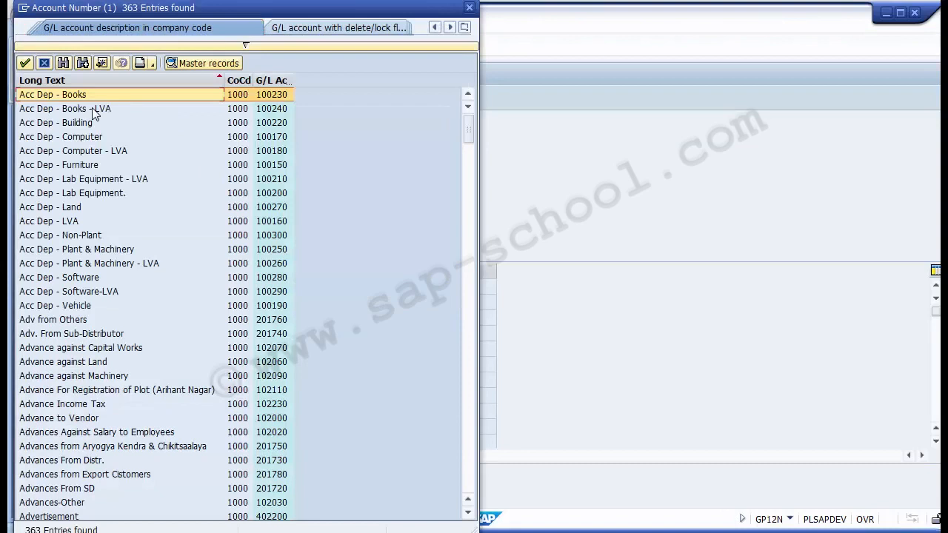
pyautogui.scroll(-10, 94, 114)
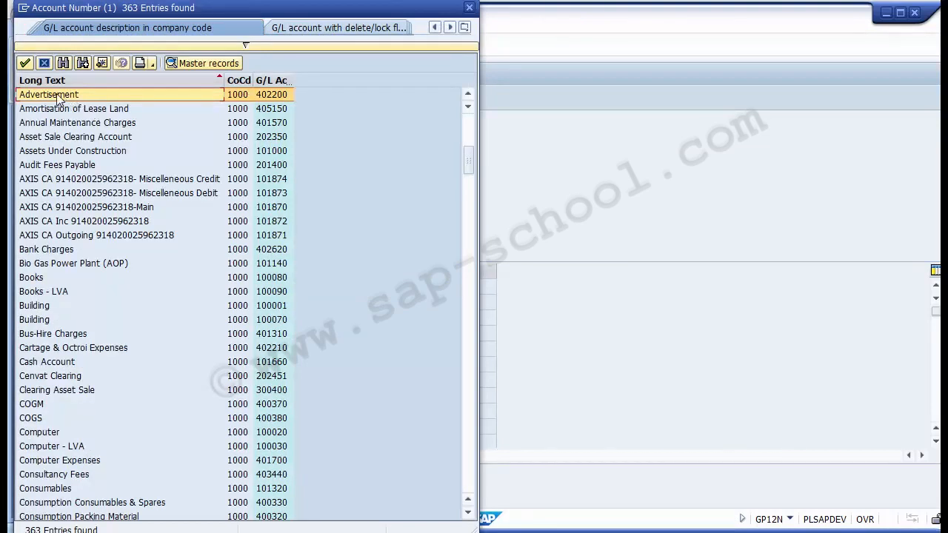
pyautogui.doubleClick(57, 95)
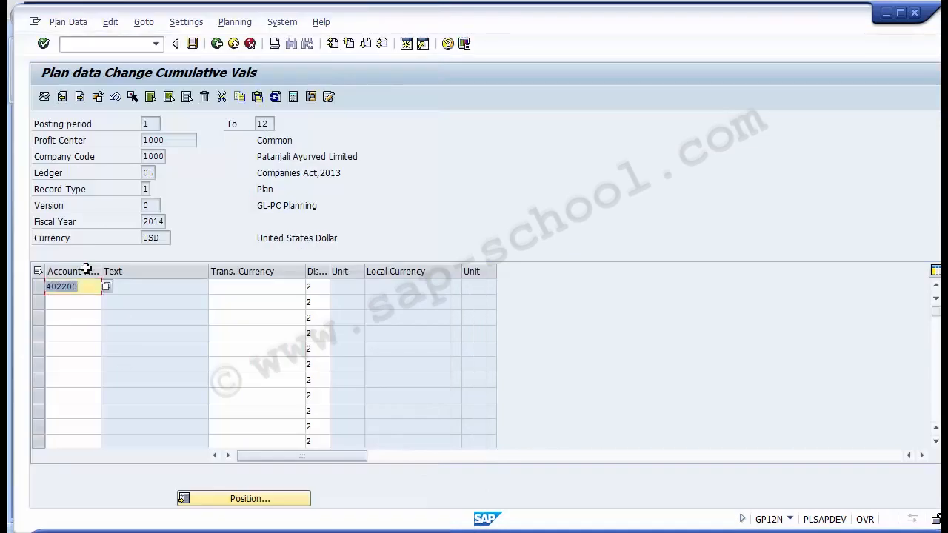
pyautogui.moveTo(85, 286); pyautogui.dragTo(47, 288)
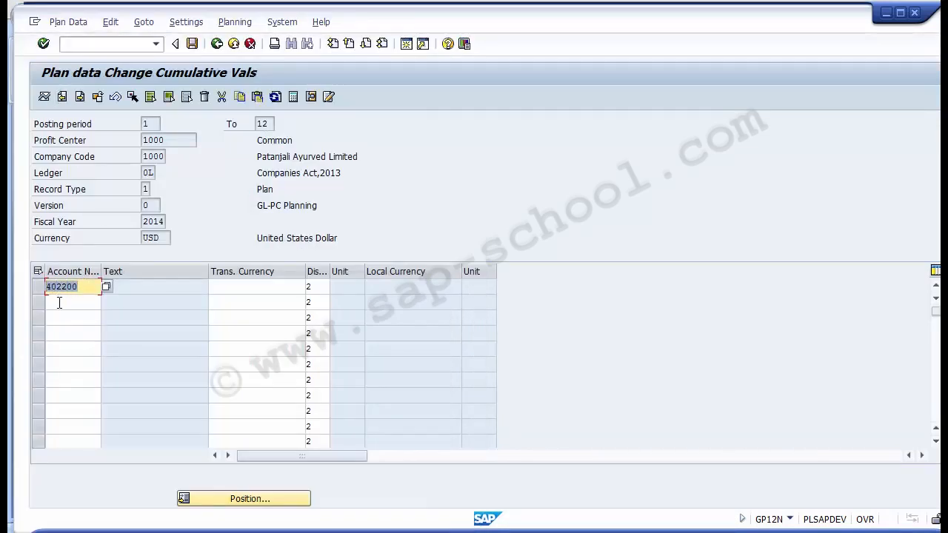
pyautogui.click(251, 287)
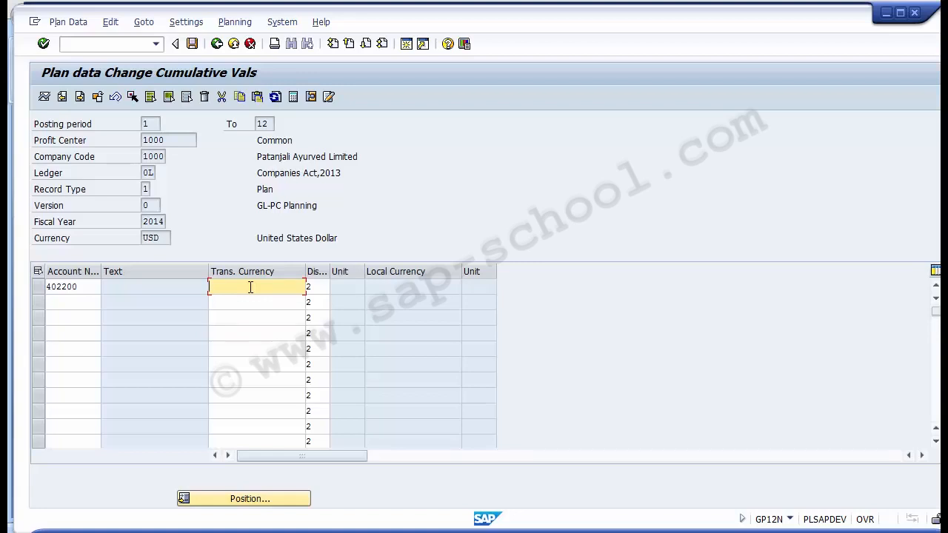
pyautogui.write('10000')
# Review the plan header from posting period to currency, and the account and amount on the first plan line.
pyautogui.click(149, 123)
pyautogui.click(268, 124)
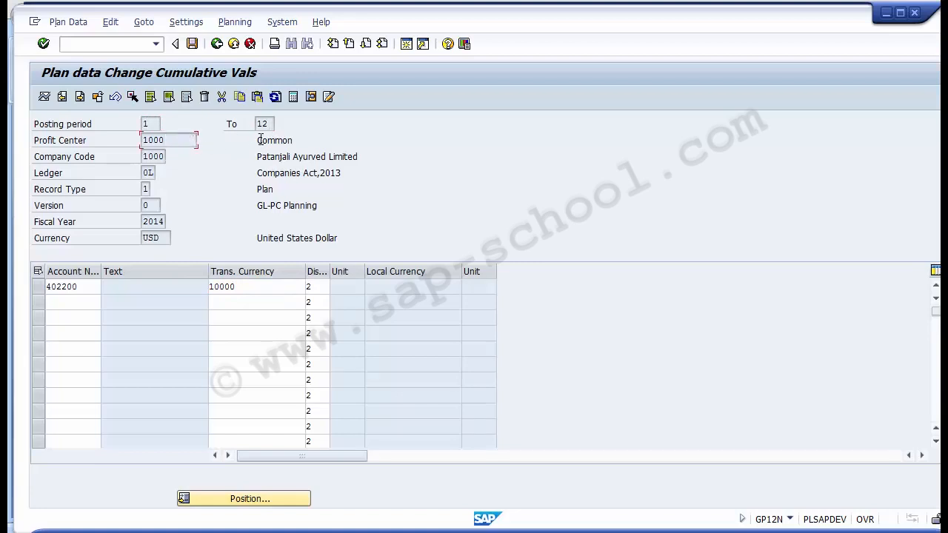
pyautogui.moveTo(259, 140); pyautogui.dragTo(301, 141)
pyautogui.click(165, 156)
pyautogui.click(155, 175)
pyautogui.click(147, 189)
pyautogui.click(145, 205)
pyautogui.moveTo(148, 221)
pyautogui.mouseDown()
pyautogui.moveTo(164, 222)
pyautogui.moveTo(142, 238)
pyautogui.mouseUp()
pyautogui.click(158, 238)
pyautogui.click(93, 288)
pyautogui.moveTo(94, 288); pyautogui.dragTo(43, 288)
pyautogui.click(82, 289)
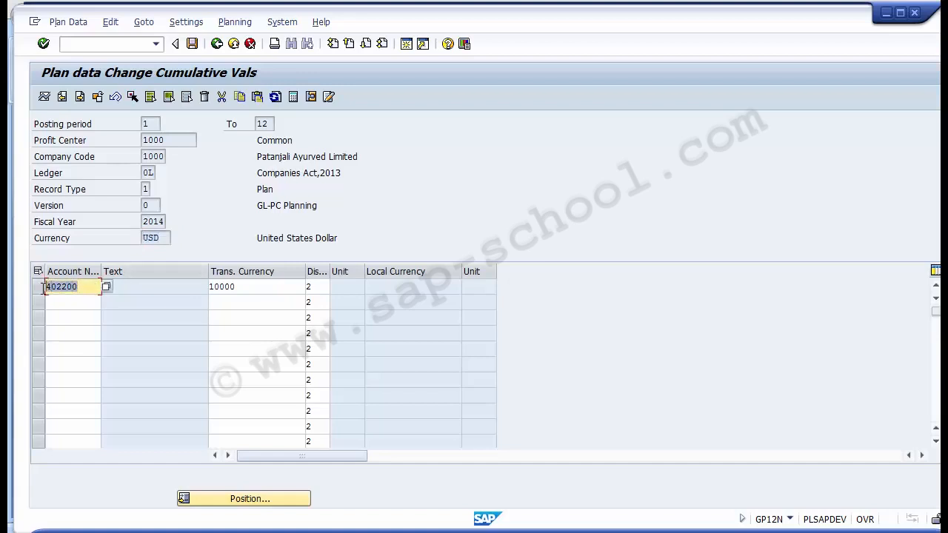
pyautogui.click(262, 289)
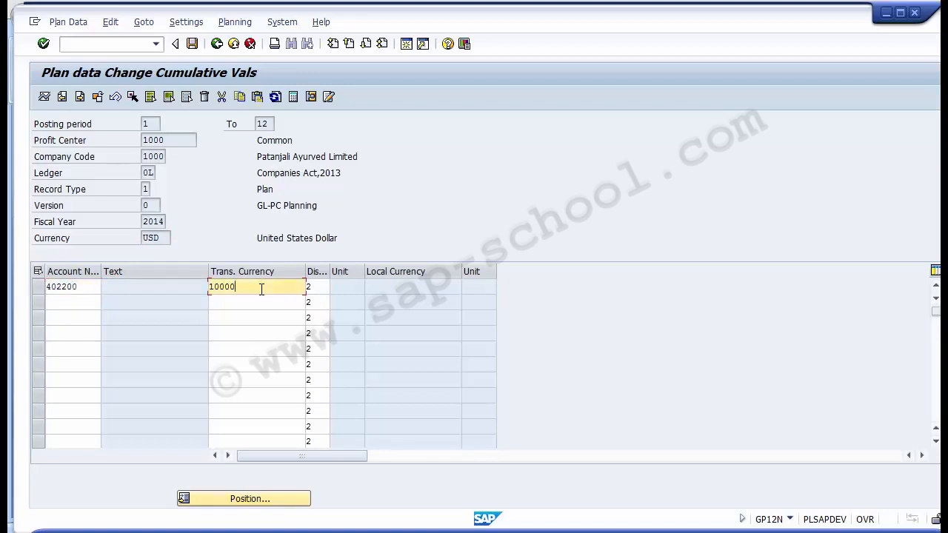
pyautogui.moveTo(231, 287); pyautogui.dragTo(208, 287)
pyautogui.click(250, 283)
pyautogui.click(252, 291)
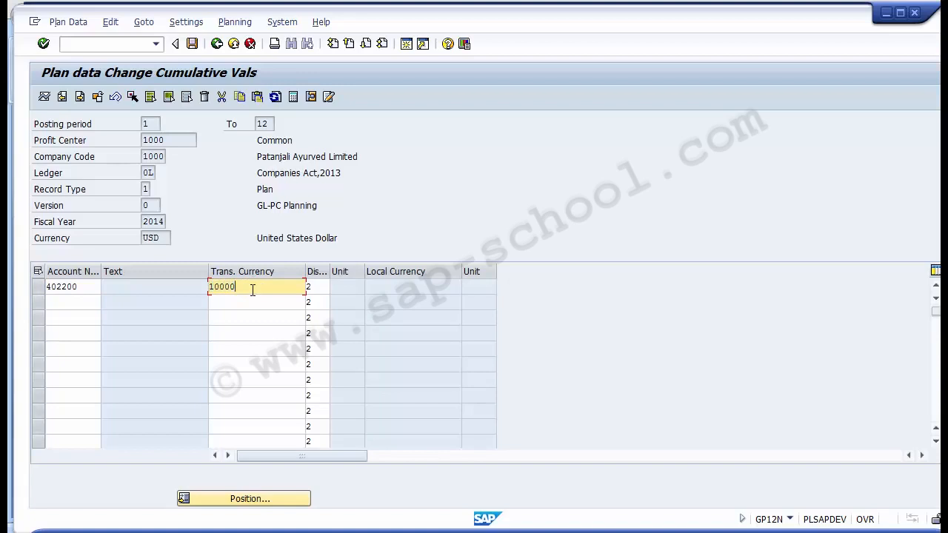
# Check the available distribution keys for the first plan line, leave the key as it is, and post the planning data.
pyautogui.click(319, 287)
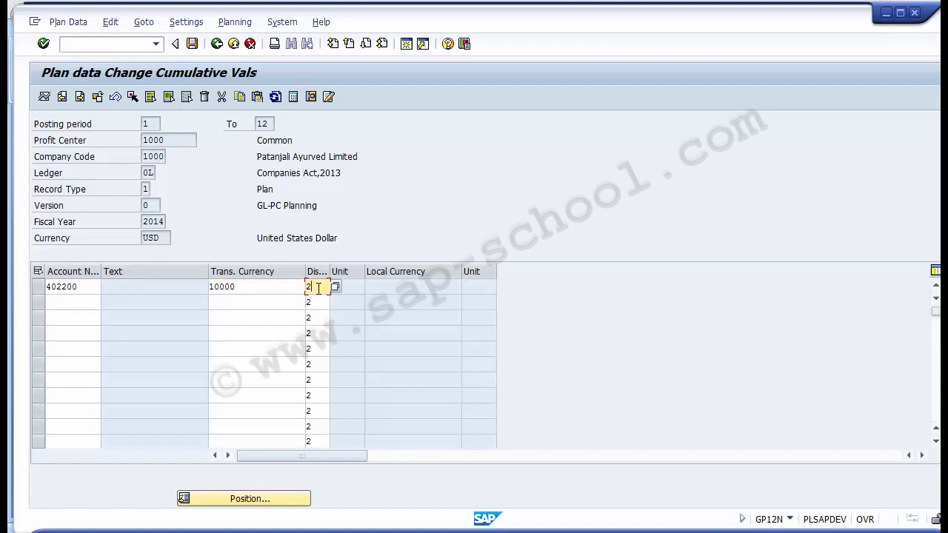
pyautogui.click(335, 287)
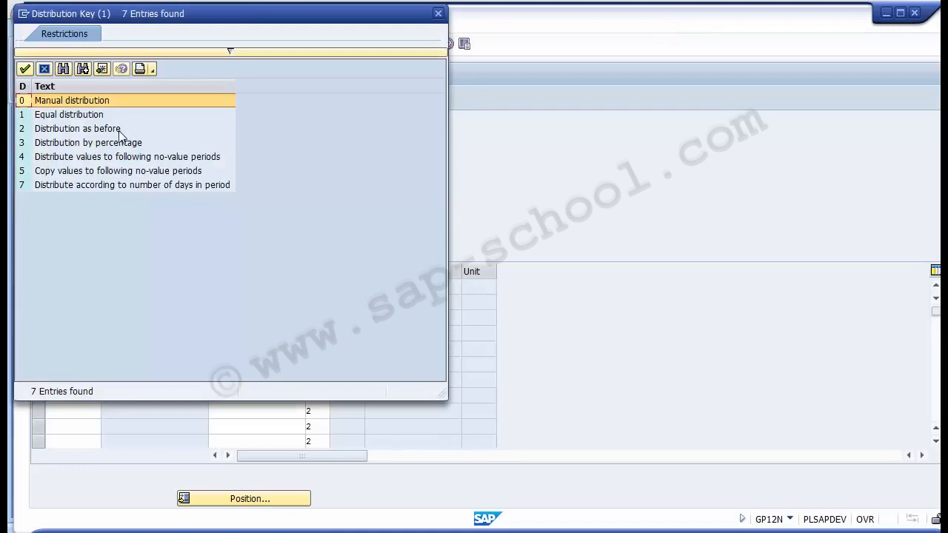
pyautogui.click(106, 132)
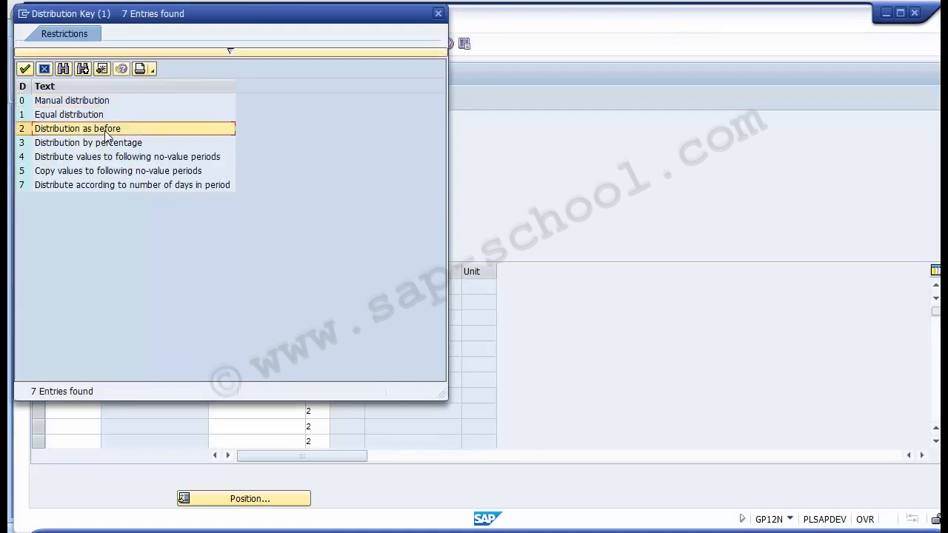
pyautogui.click(42, 69)
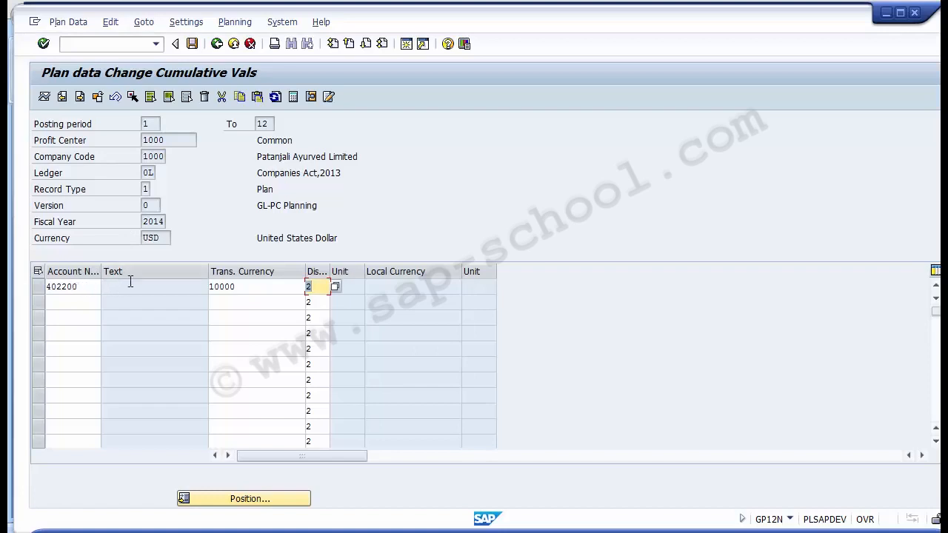
pyautogui.click(259, 297)
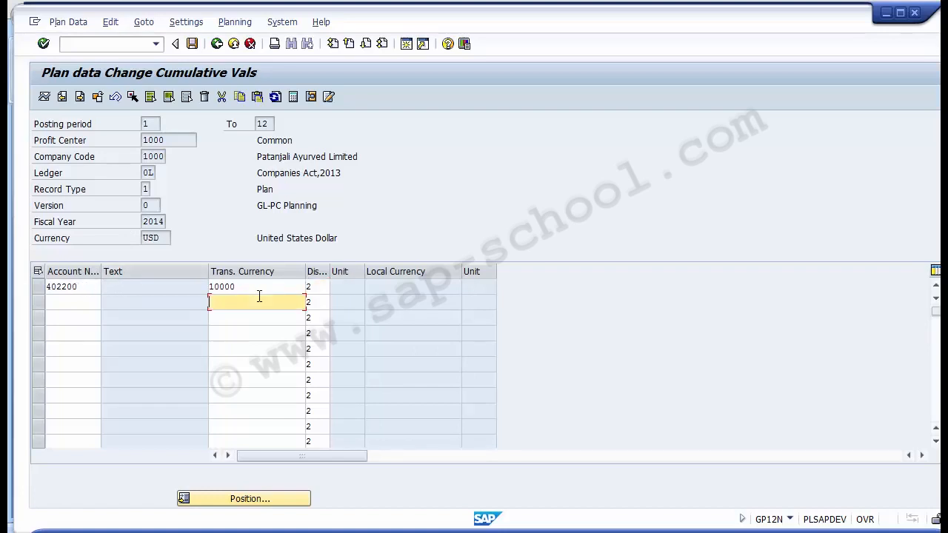
pyautogui.click(192, 43)
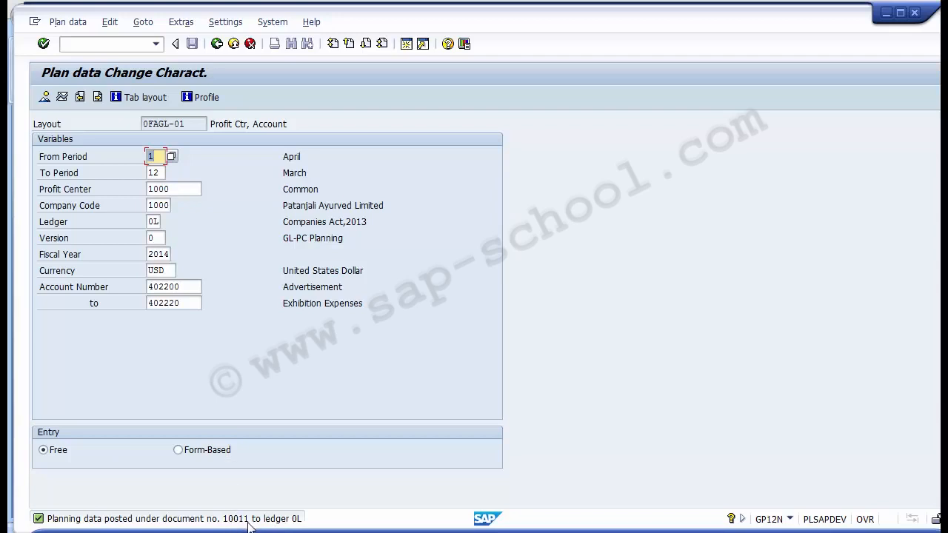
# Switch the plan data screen from change mode to display mode.
pyautogui.click(69, 22)
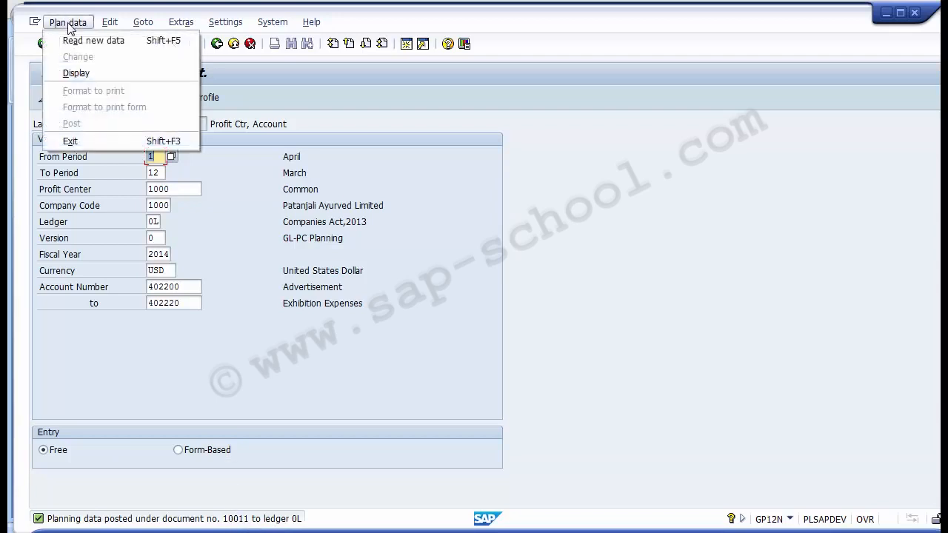
pyautogui.click(253, 237)
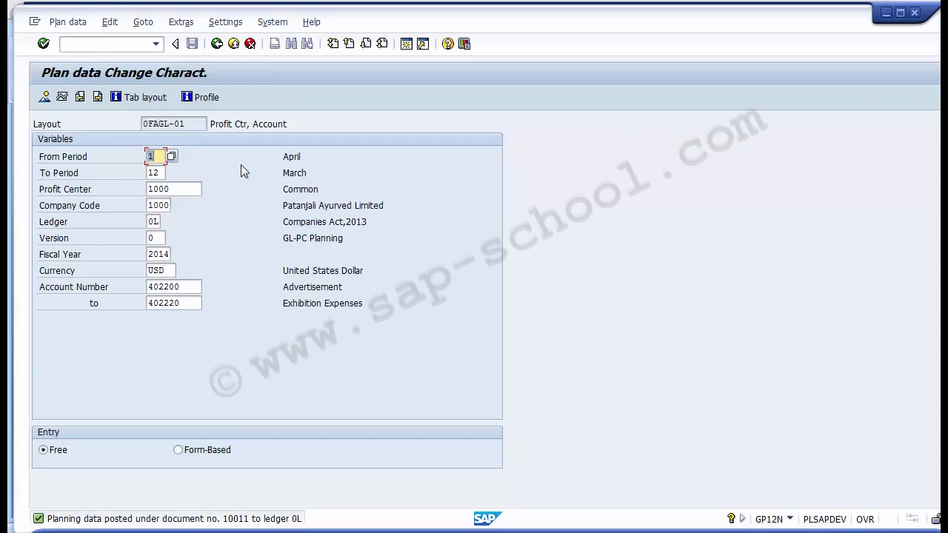
pyautogui.click(71, 27)
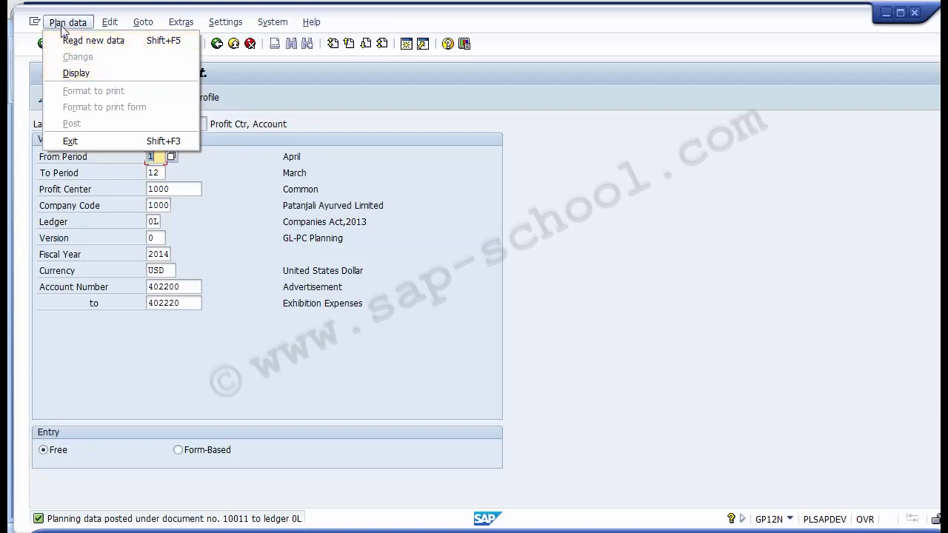
pyautogui.click(63, 25)
pyautogui.click(63, 26)
pyautogui.click(68, 76)
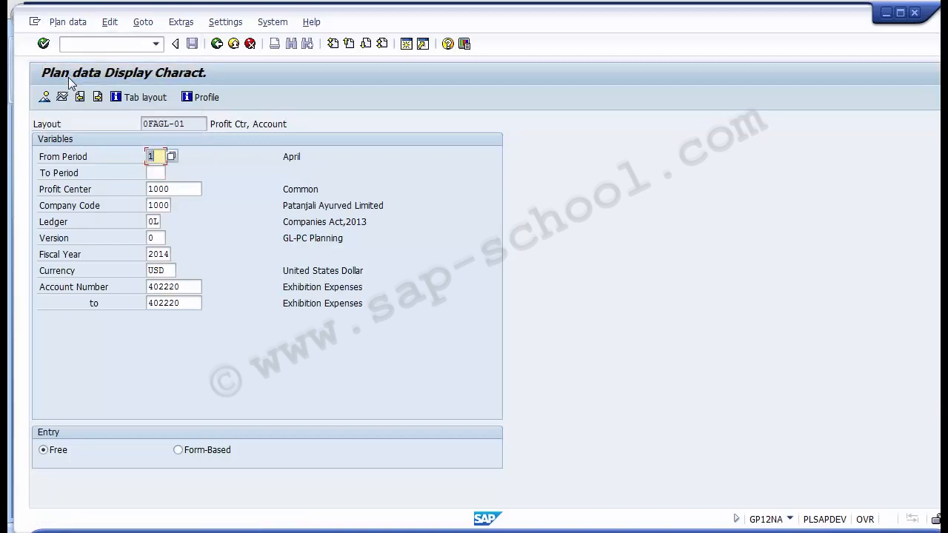
# Set the To Period to 12 and display the planned values for the Exhibition Expenses account, returning to the variables when done.
pyautogui.click(154, 173)
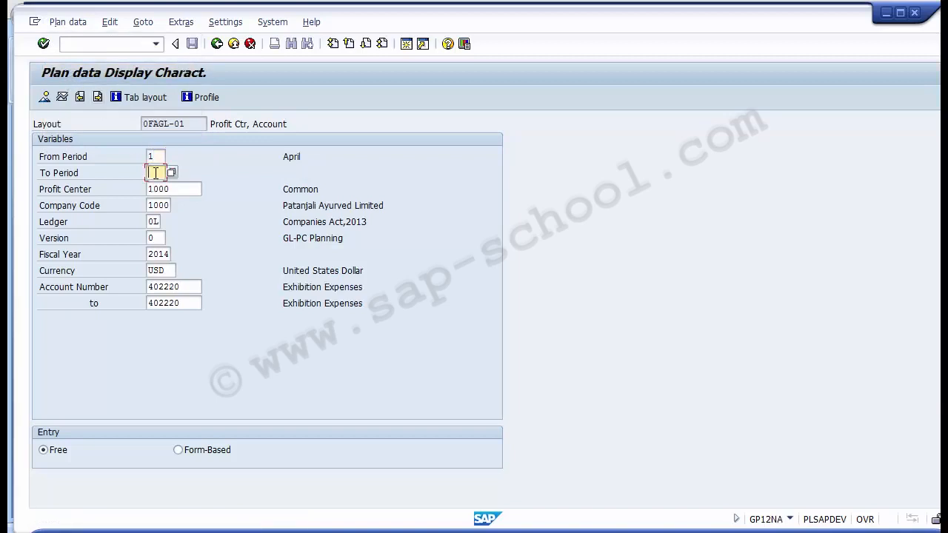
pyautogui.write('12')
pyautogui.click(44, 98)
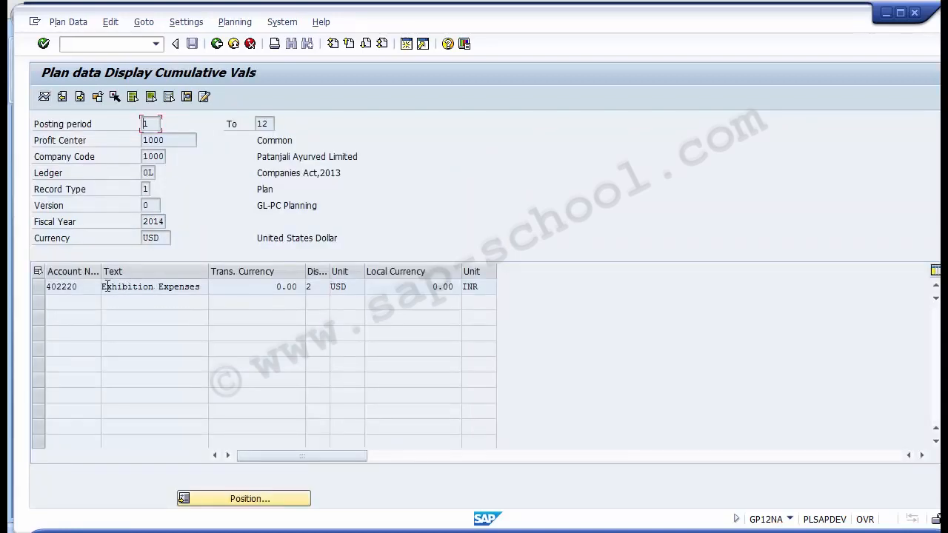
pyautogui.moveTo(82, 287); pyautogui.dragTo(60, 287)
pyautogui.moveTo(204, 287); pyautogui.dragTo(101, 288)
pyautogui.click(216, 44)
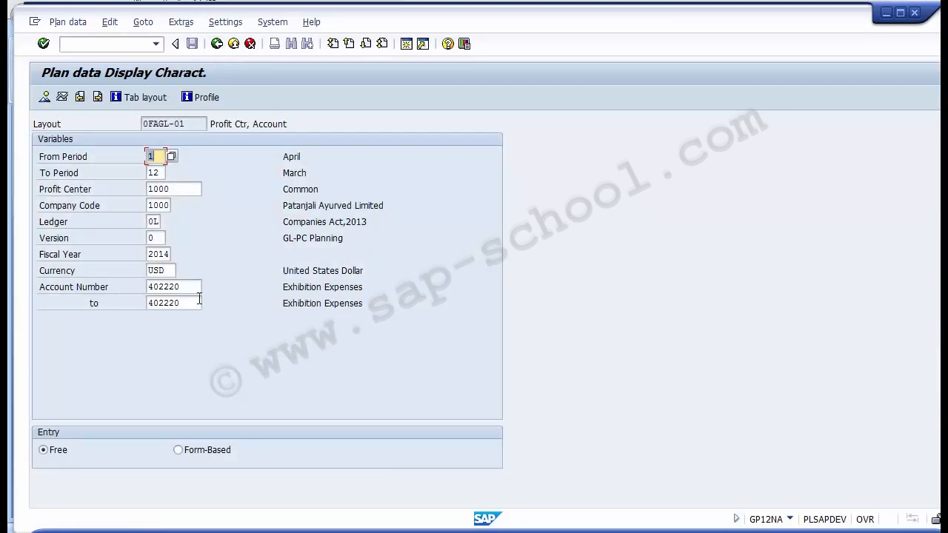
# Set both the starting and ending account number to 402200 (Advertisement) and apply the new range.
pyautogui.click(195, 303)
pyautogui.press('BackSpace')
pyautogui.press('BackSpace')
pyautogui.press('BackSpace')
pyautogui.press('BackSpace')
pyautogui.press('BackSpace')
pyautogui.press('BackSpace')
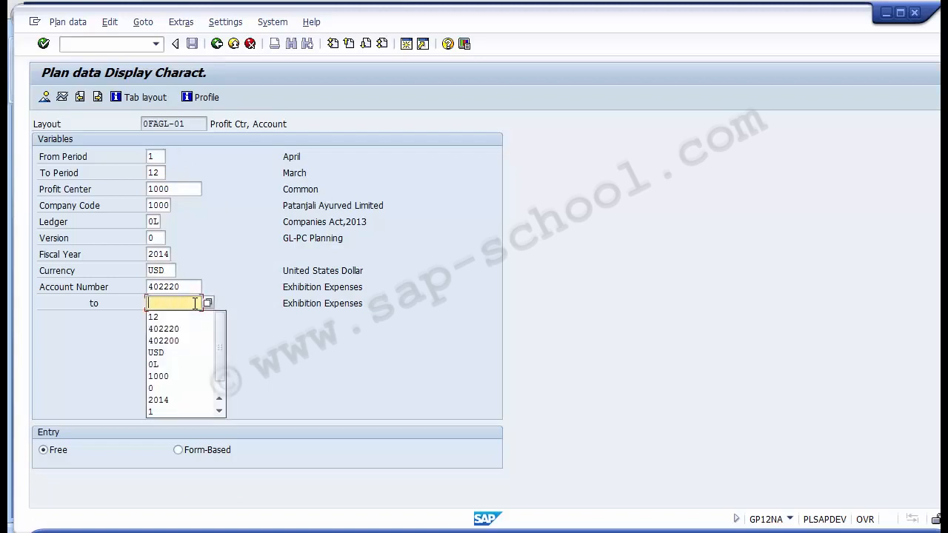
pyautogui.click(186, 286)
pyautogui.press('BackSpace')
pyautogui.press('BackSpace')
pyautogui.write('00')
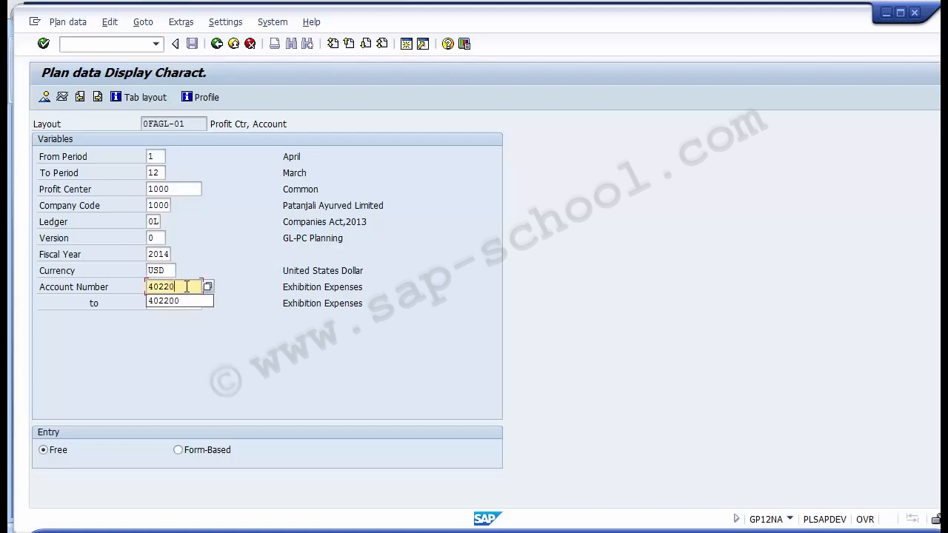
pyautogui.doubleClick(187, 287)
pyautogui.hotkey('ctrl', 'c')
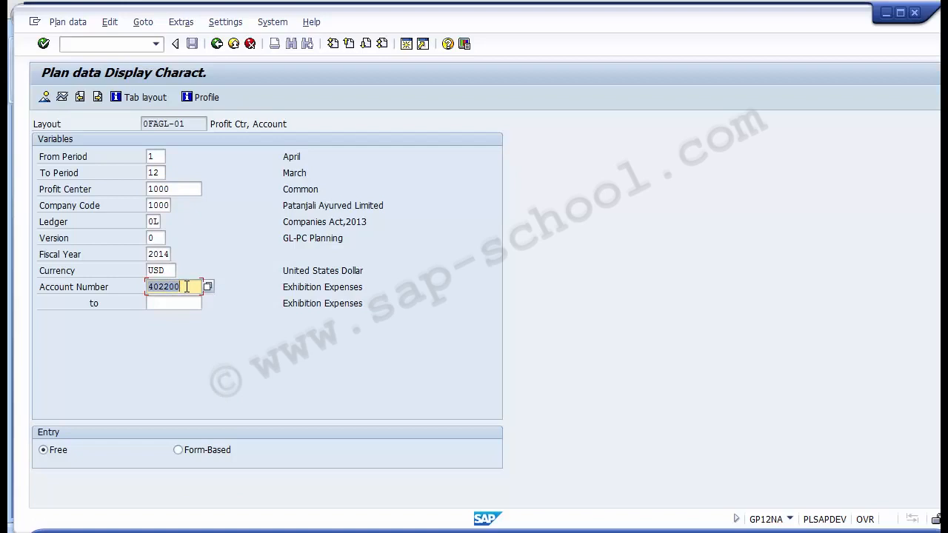
pyautogui.press('Tab')
pyautogui.hotkey('ctrl', 'v')
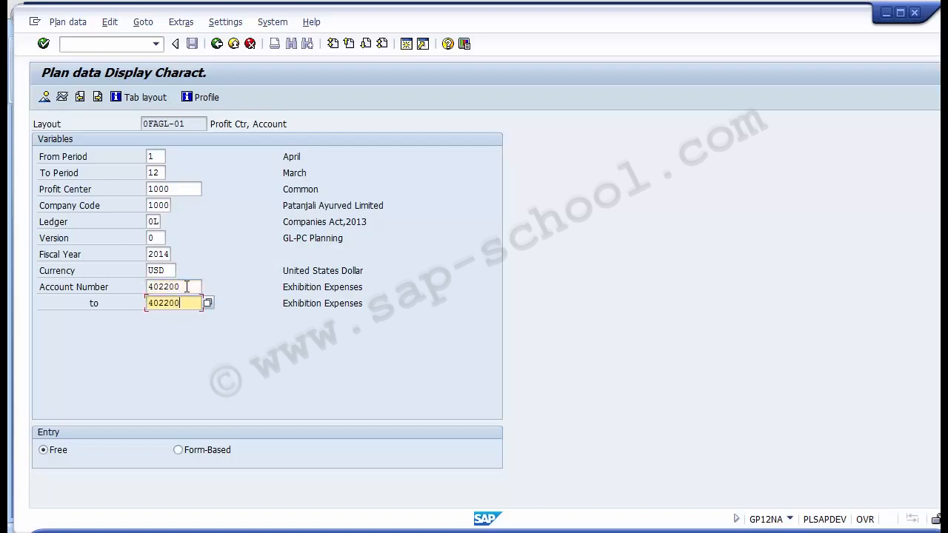
pyautogui.press('Return')
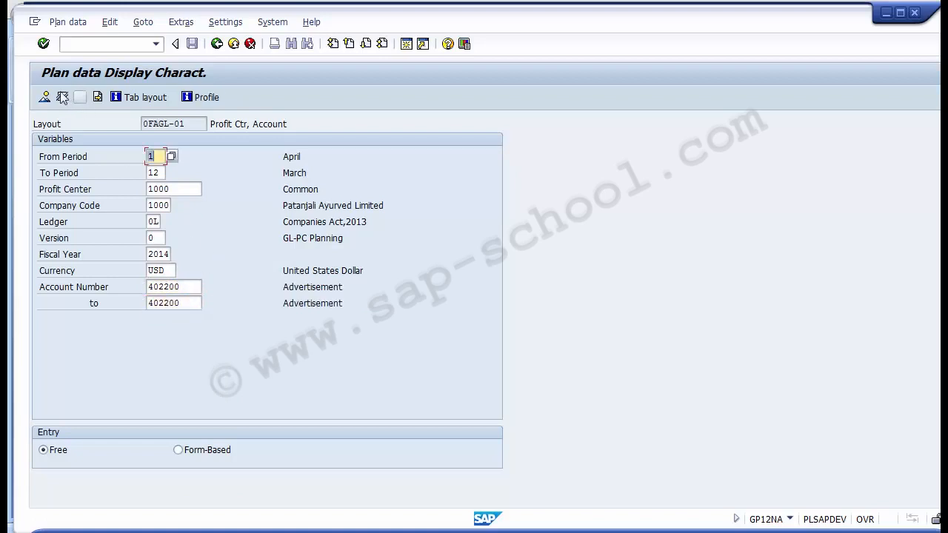
# Display the plan data overview for the Advertisement account, examine its transaction and local currency amounts, and return to the variables.
pyautogui.click(45, 97)
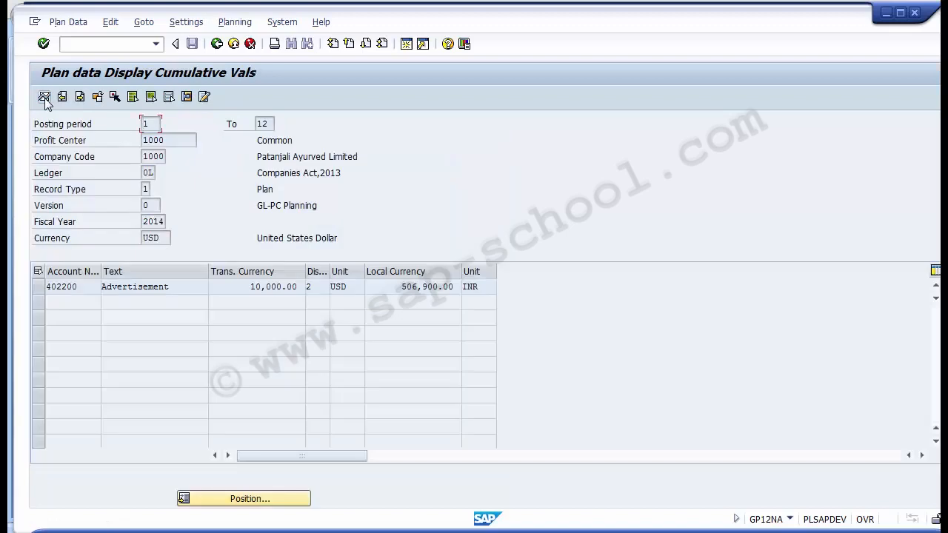
pyautogui.moveTo(83, 288); pyautogui.dragTo(46, 288)
pyautogui.moveTo(244, 287); pyautogui.dragTo(331, 287)
pyautogui.moveTo(179, 288); pyautogui.dragTo(70, 288)
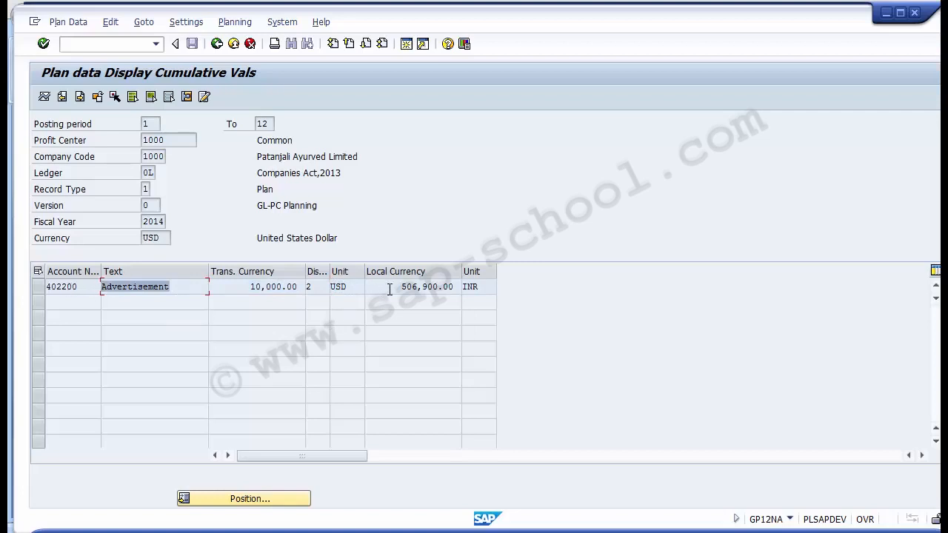
pyautogui.moveTo(386, 288); pyautogui.dragTo(456, 287)
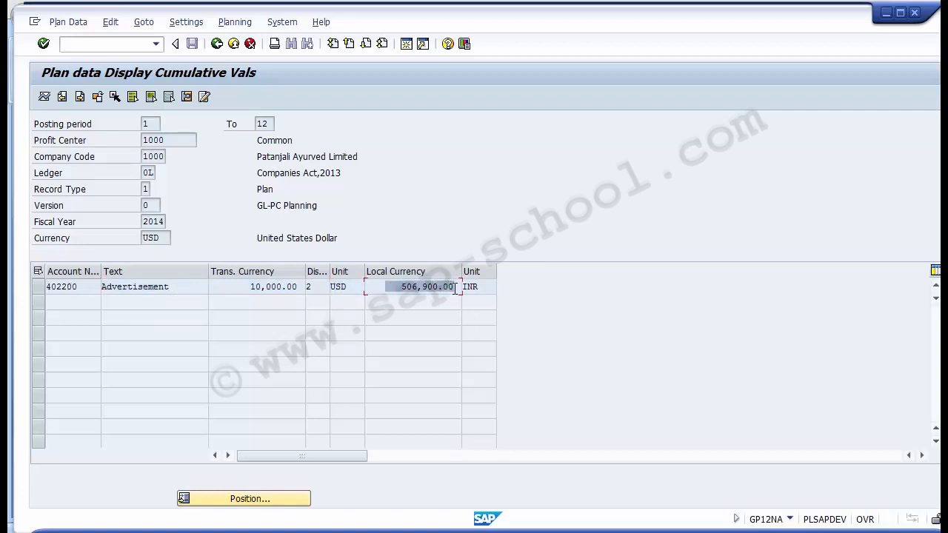
pyautogui.click(391, 208)
pyautogui.click(215, 43)
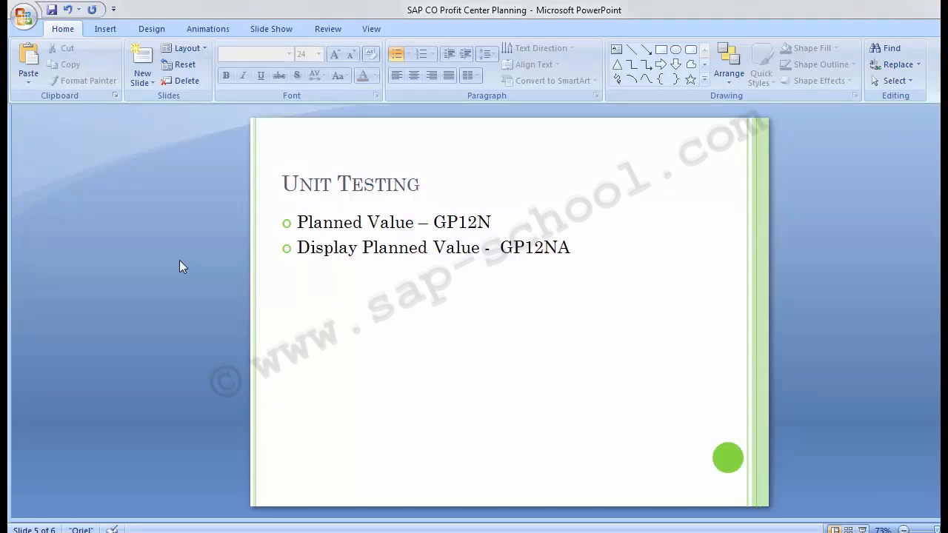
# Check the code for displaying planned values on the Unit Testing slide in PowerPoint, and return to SAP Easy Access.
pyautogui.click(501, 247)
pyautogui.moveTo(502, 247); pyautogui.dragTo(576, 250)
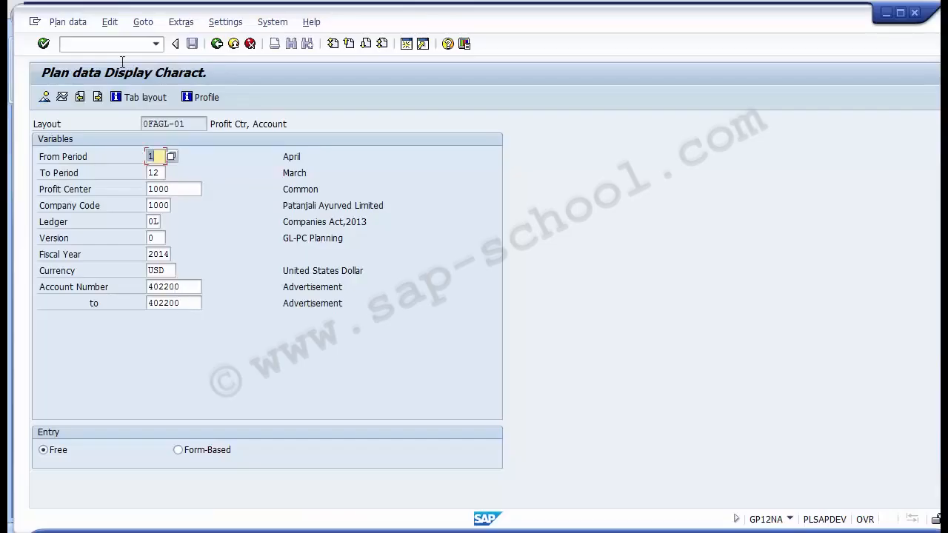
pyautogui.click(94, 44)
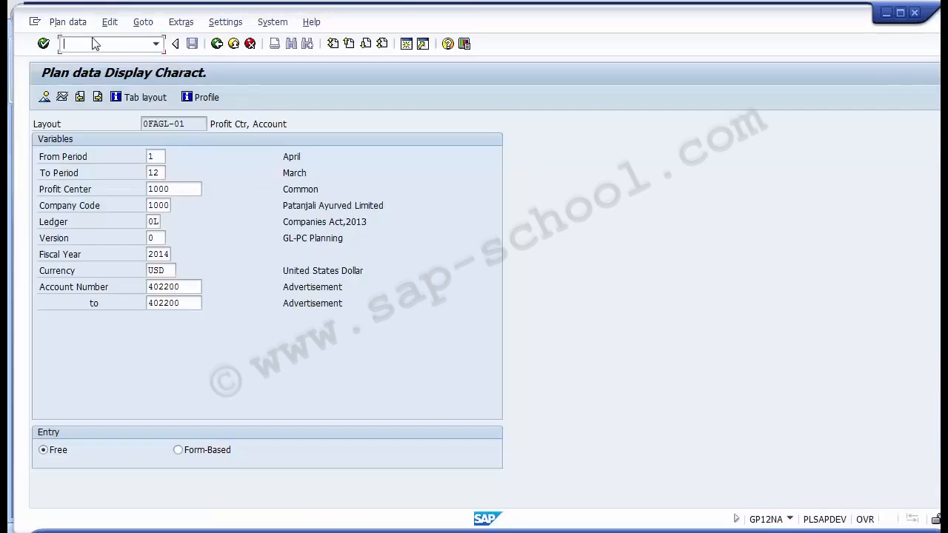
pyautogui.write('/n')
pyautogui.press('Return')
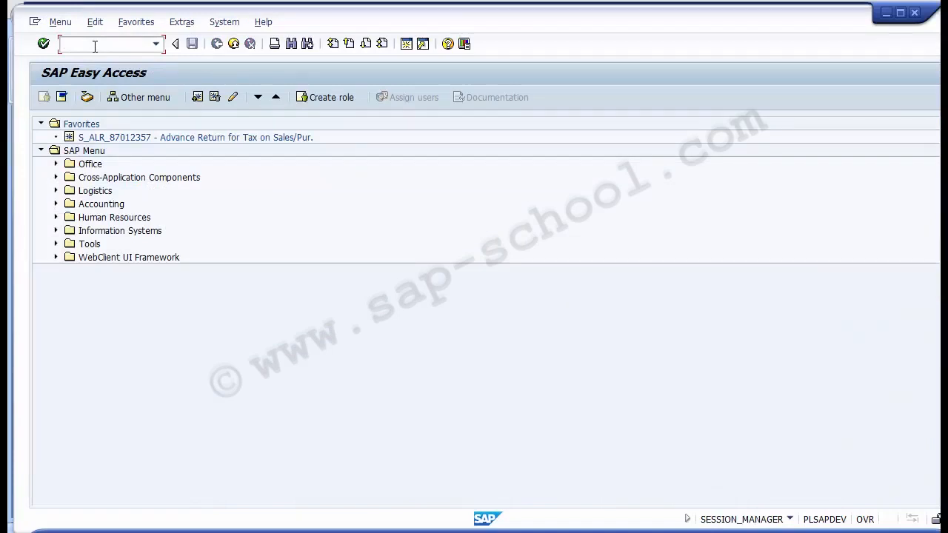
# Try to start transaction GL12NA from SAP Easy Access.
pyautogui.write('G')
pyautogui.write('L')
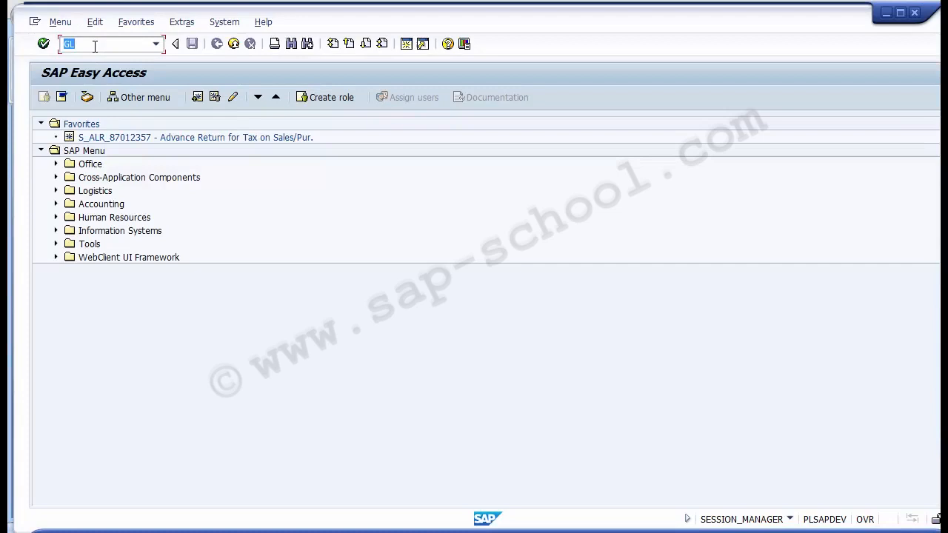
pyautogui.write('12NA')
pyautogui.press('Home')
pyautogui.write('GP')
pyautogui.press('Return')
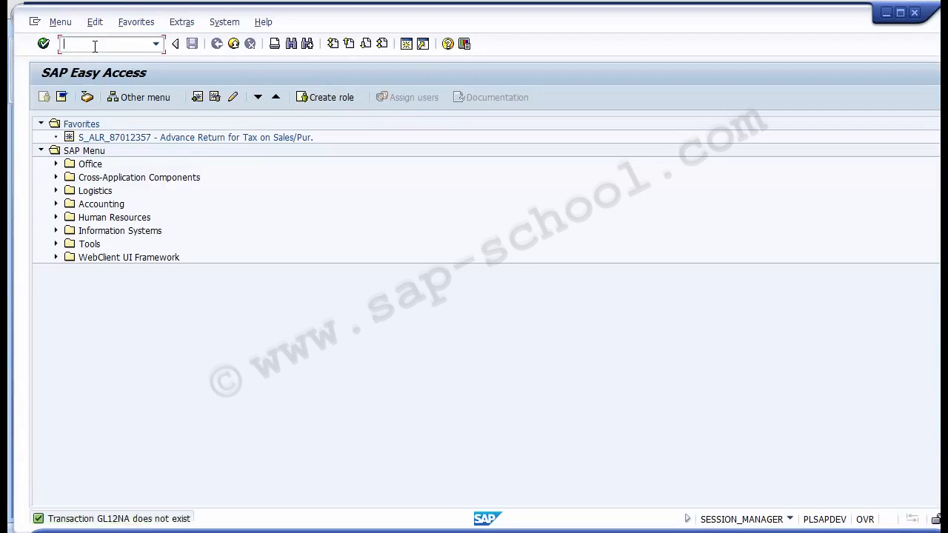
# Start transaction GP12NA to display the planned values.
pyautogui.write('/n')
pyautogui.write('GP12N')
pyautogui.write('A')
pyautogui.press('Return')
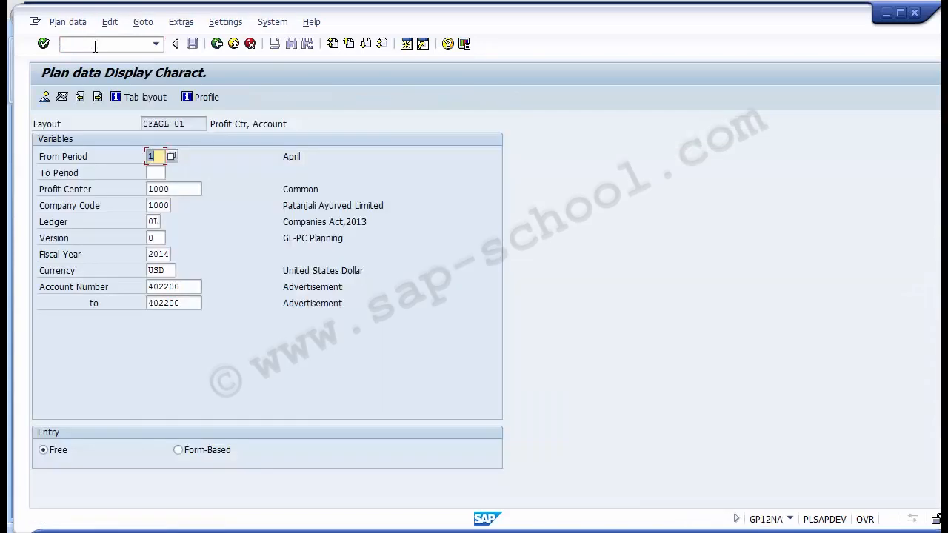
# Set the To Period to 12 and review the profit center and account number among the display variables.
pyautogui.press('Tab')
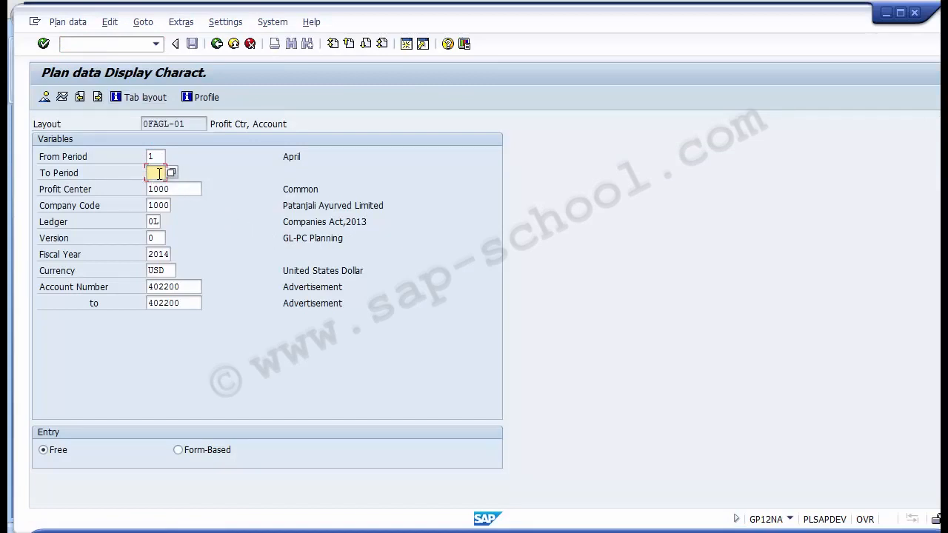
pyautogui.write('12')
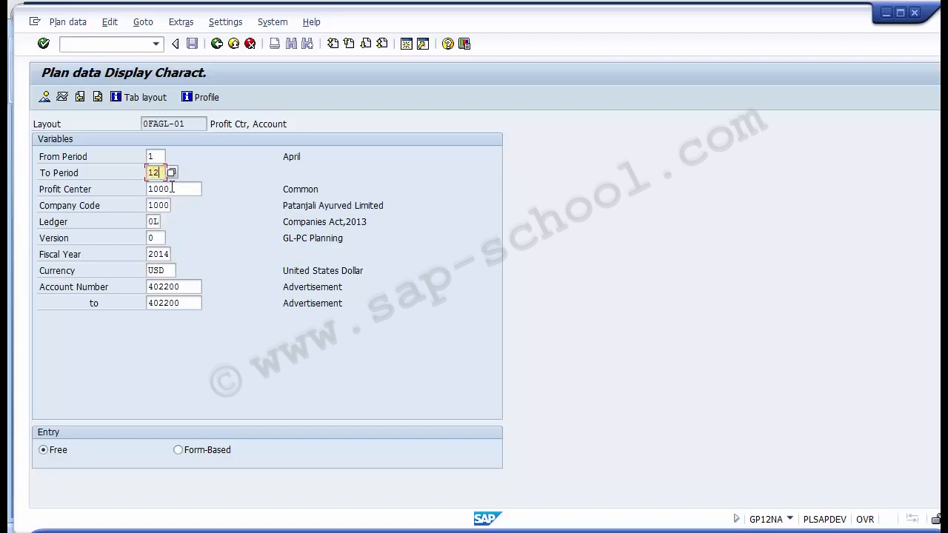
pyautogui.click(171, 189)
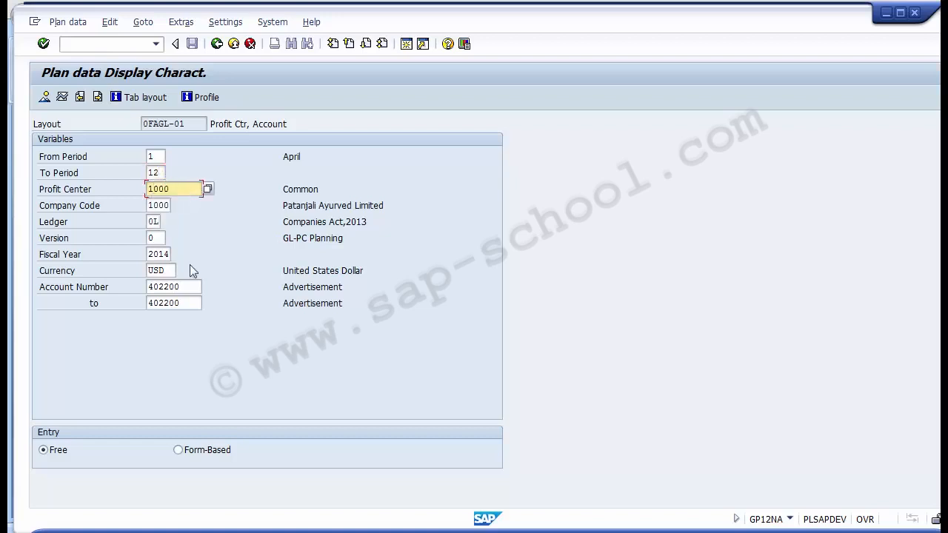
pyautogui.click(194, 287)
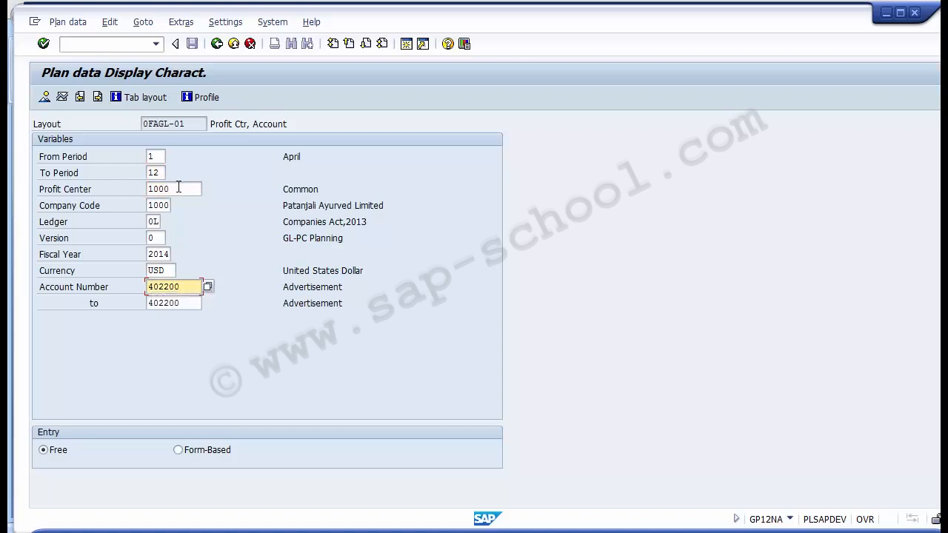
pyautogui.moveTo(176, 189); pyautogui.dragTo(145, 189)
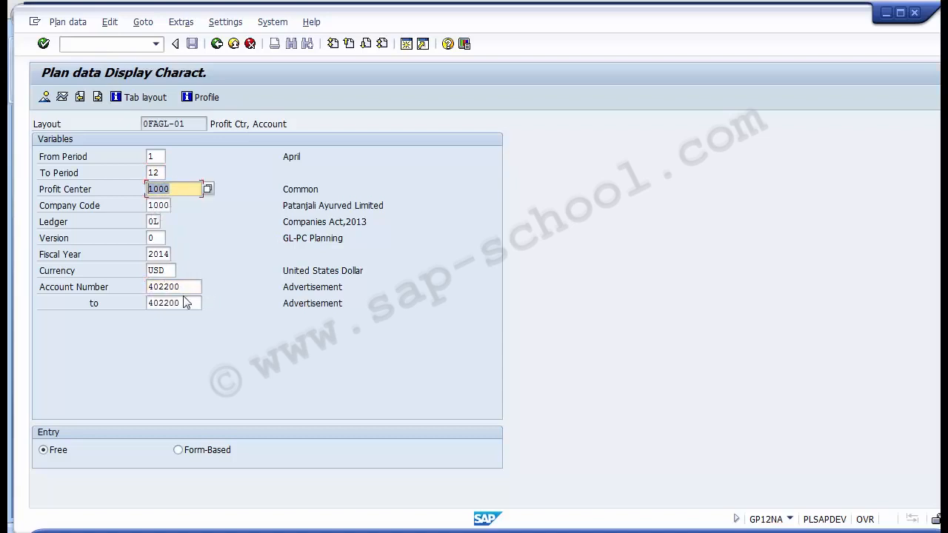
pyautogui.moveTo(180, 286); pyautogui.dragTo(148, 287)
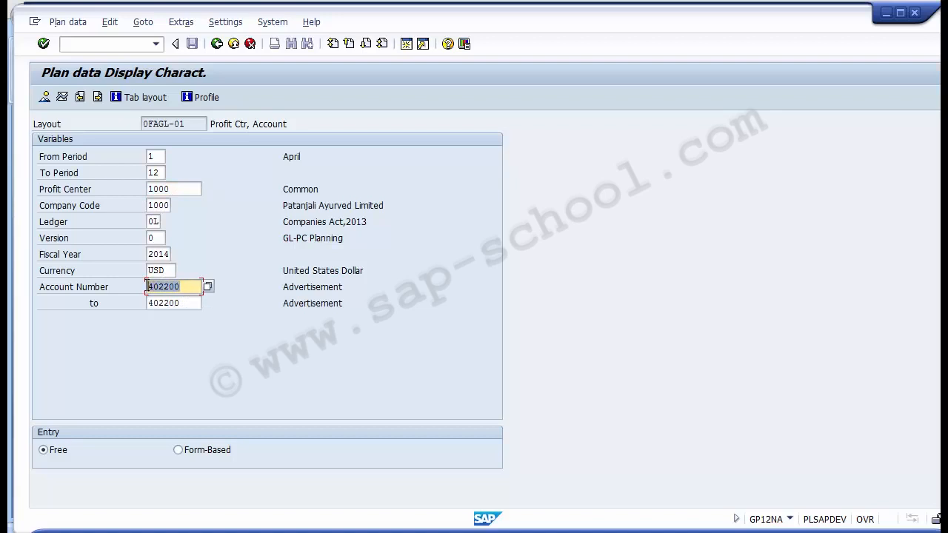
pyautogui.click(162, 189)
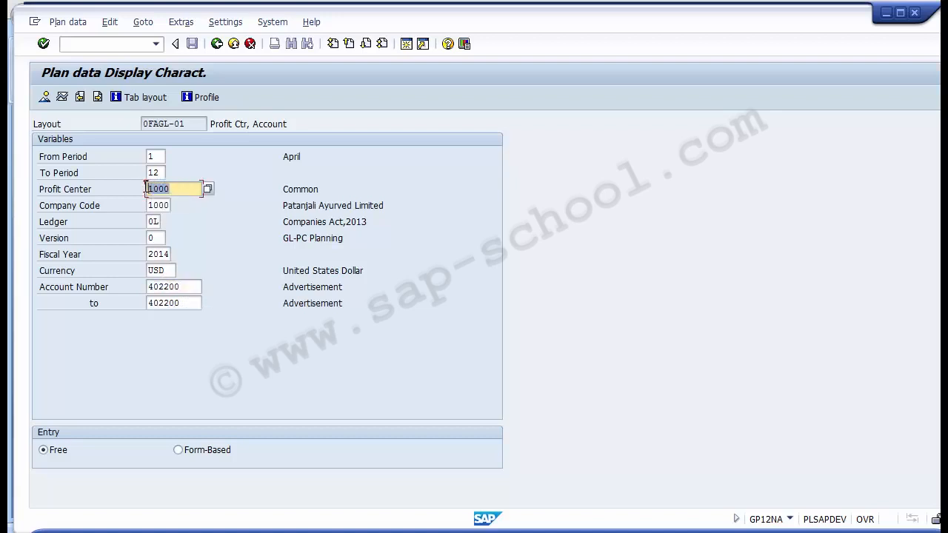
# Check the account number range 402200 to 402200 and display the plan data overview for these variables.
pyautogui.click(183, 287)
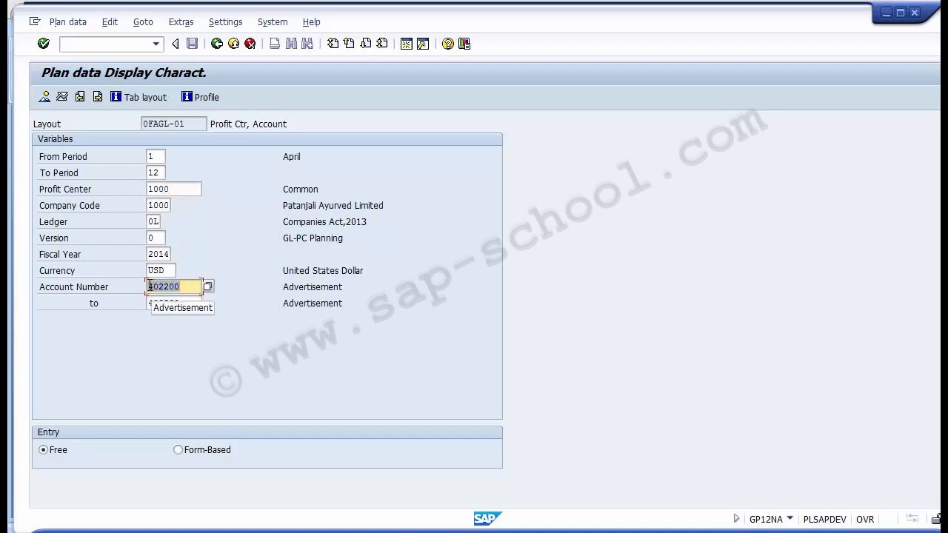
pyautogui.moveTo(185, 303); pyautogui.dragTo(148, 303)
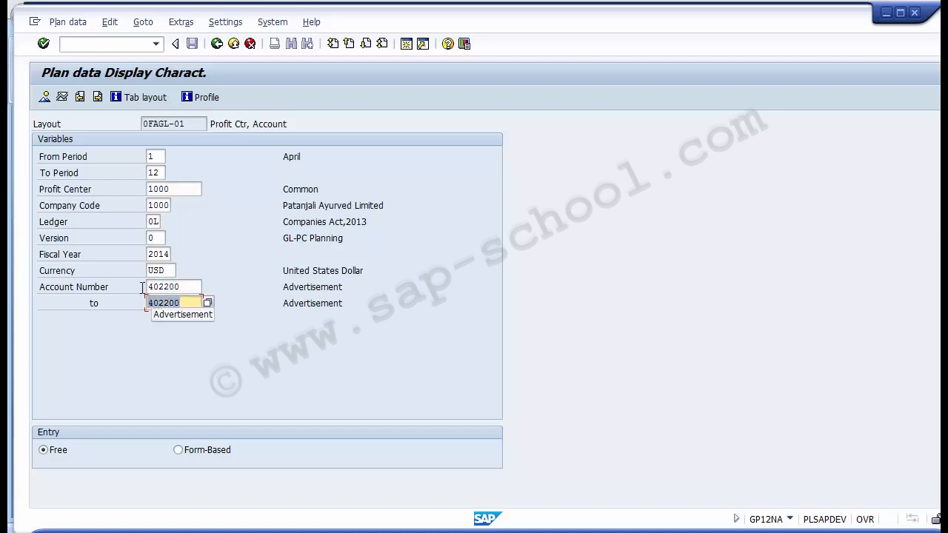
pyautogui.click(44, 99)
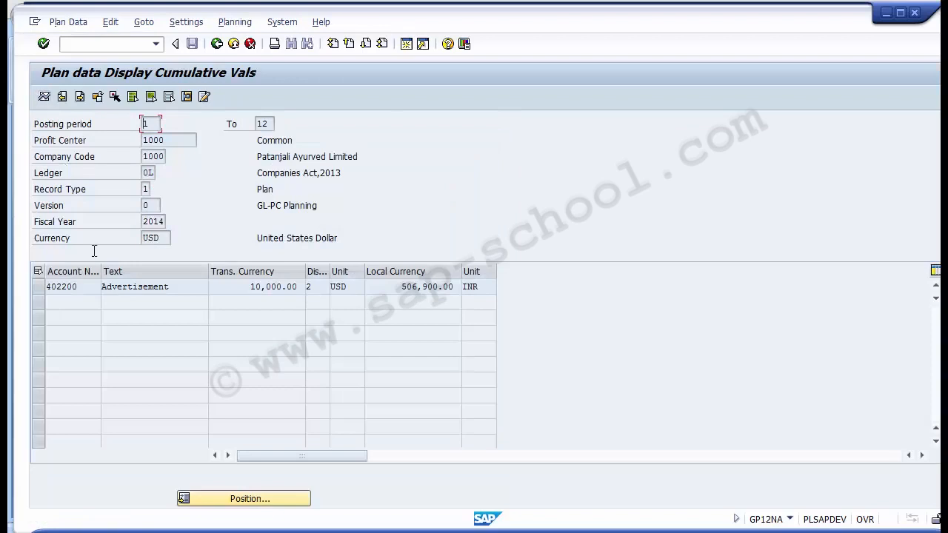
# Examine the planned line's account, text and transaction currency amount along with the profit center, and exit the plan data display.
pyautogui.moveTo(80, 287); pyautogui.dragTo(44, 286)
pyautogui.moveTo(181, 288); pyautogui.dragTo(82, 294)
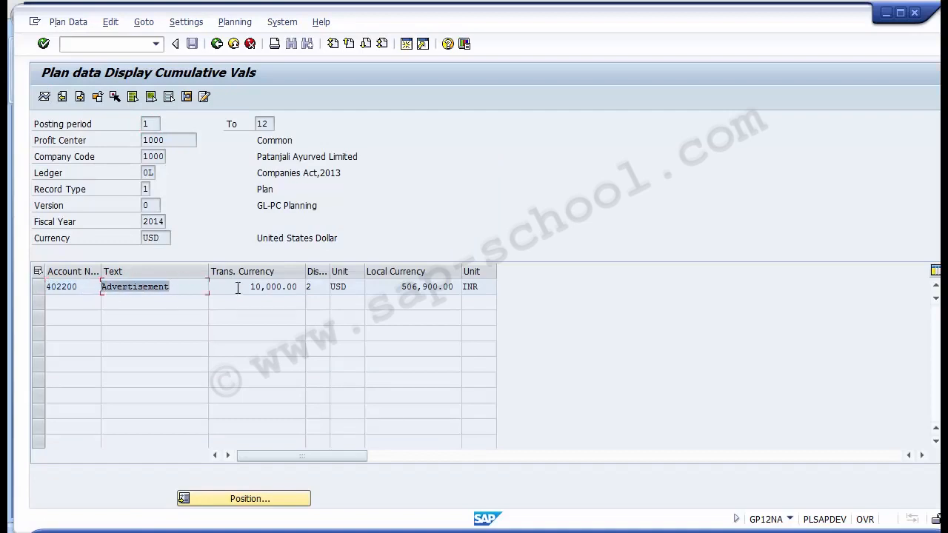
pyautogui.moveTo(252, 288); pyautogui.dragTo(298, 287)
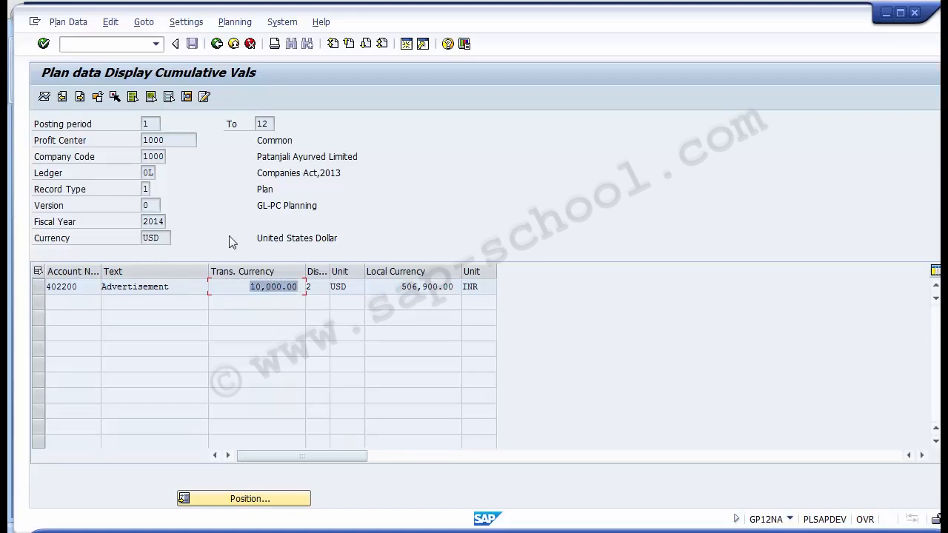
pyautogui.click(182, 141)
pyautogui.moveTo(182, 141); pyautogui.dragTo(139, 140)
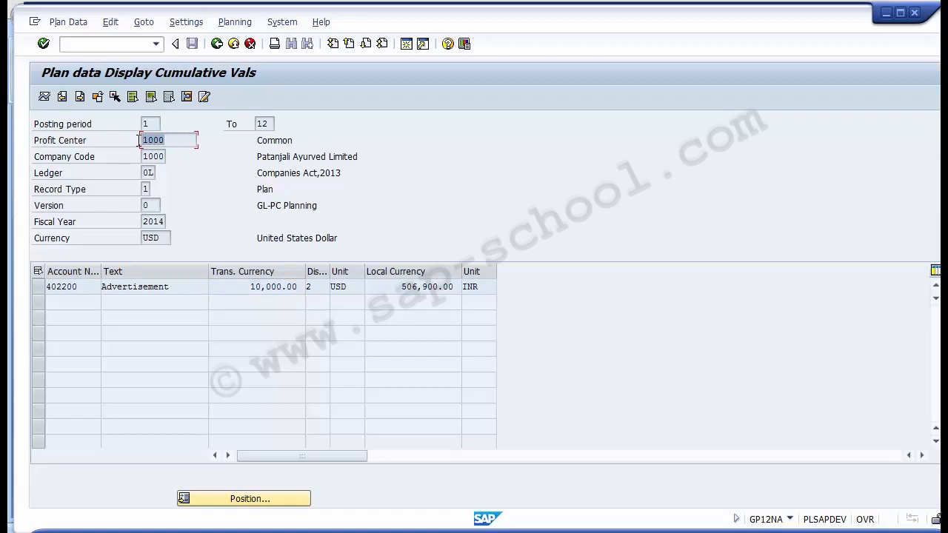
pyautogui.click(229, 48)
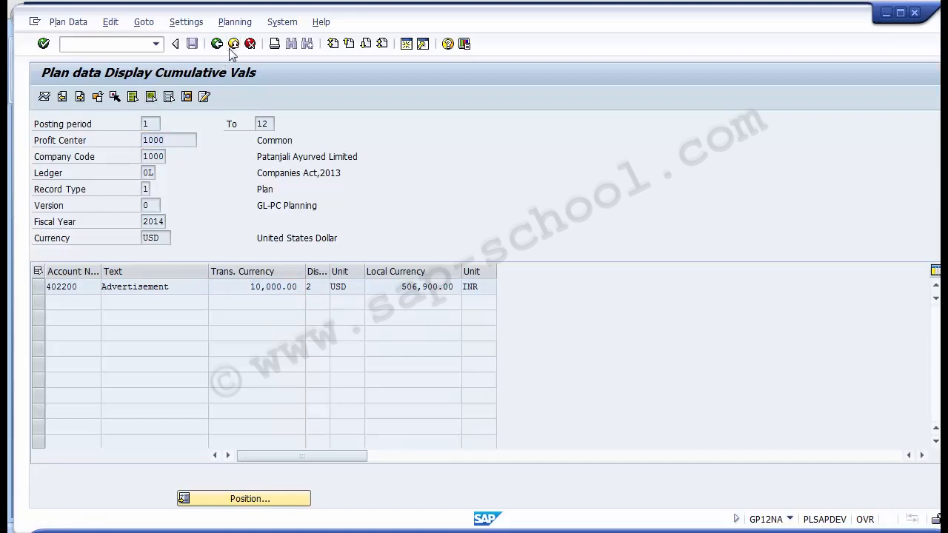